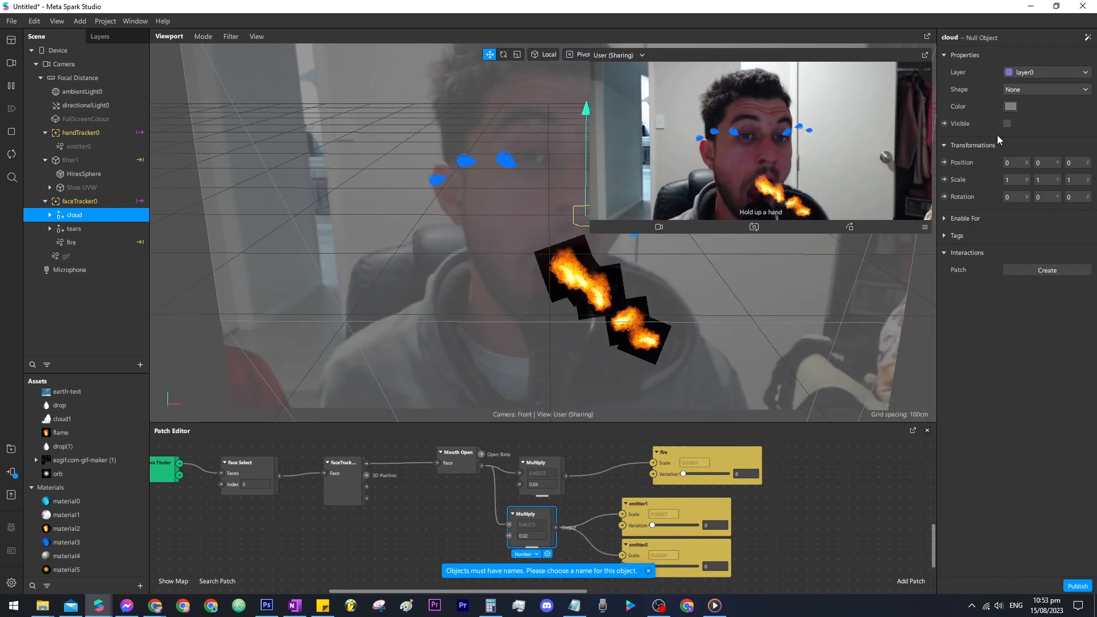
Hide the gif particle system and make emitter0 and FullScreenColour visible.
left_click(472, 226)
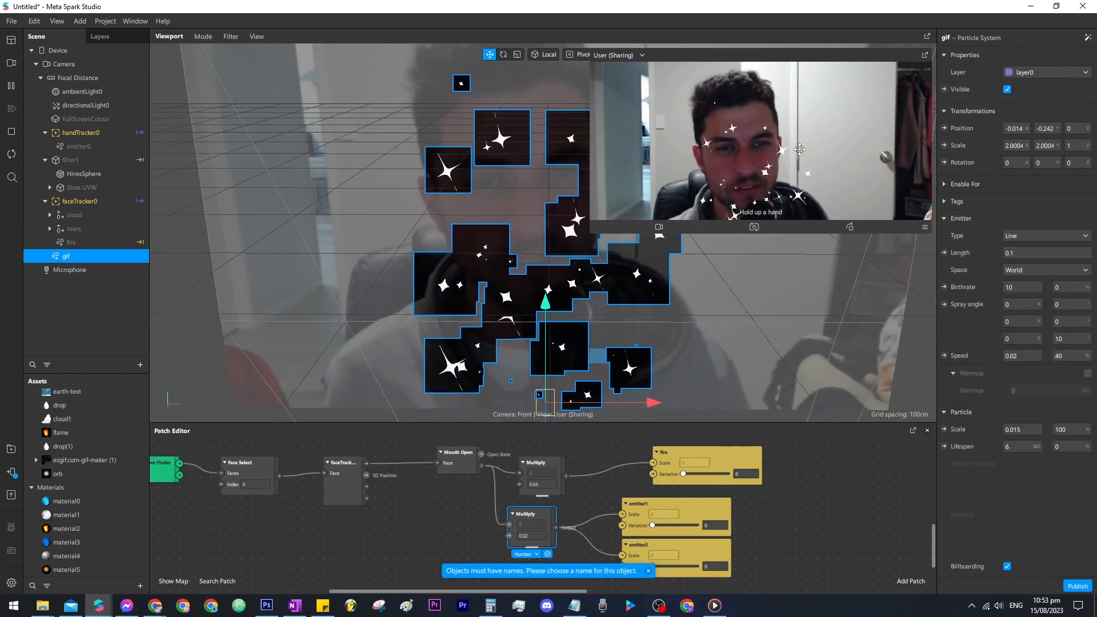
left_click(1006, 90)
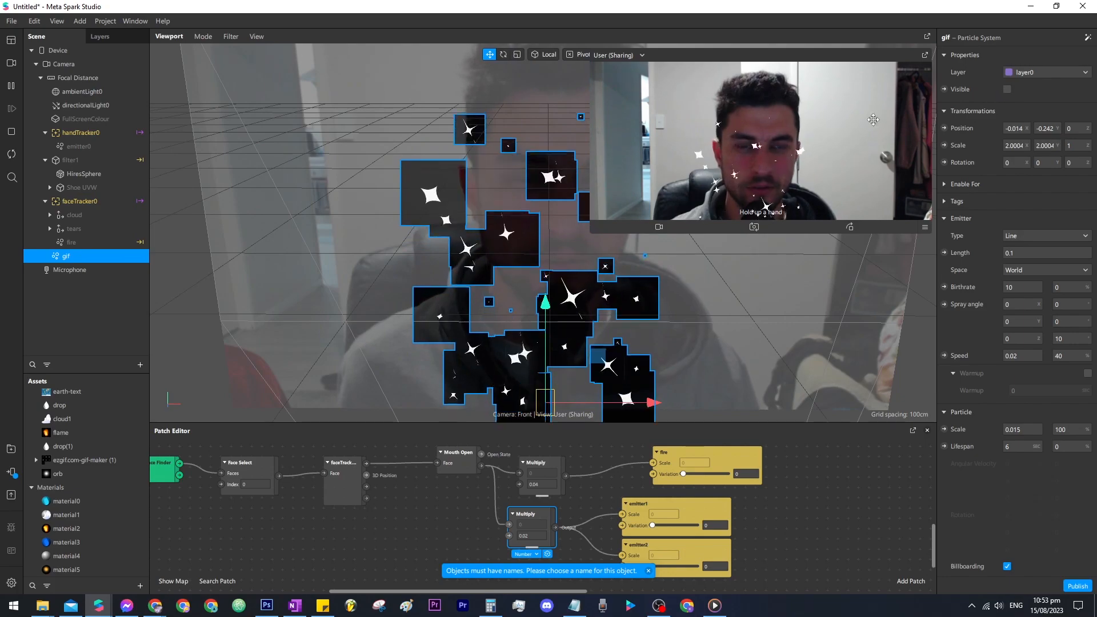
left_click(61, 146)
left_click(72, 120, "ctrl")
left_click(1007, 90)
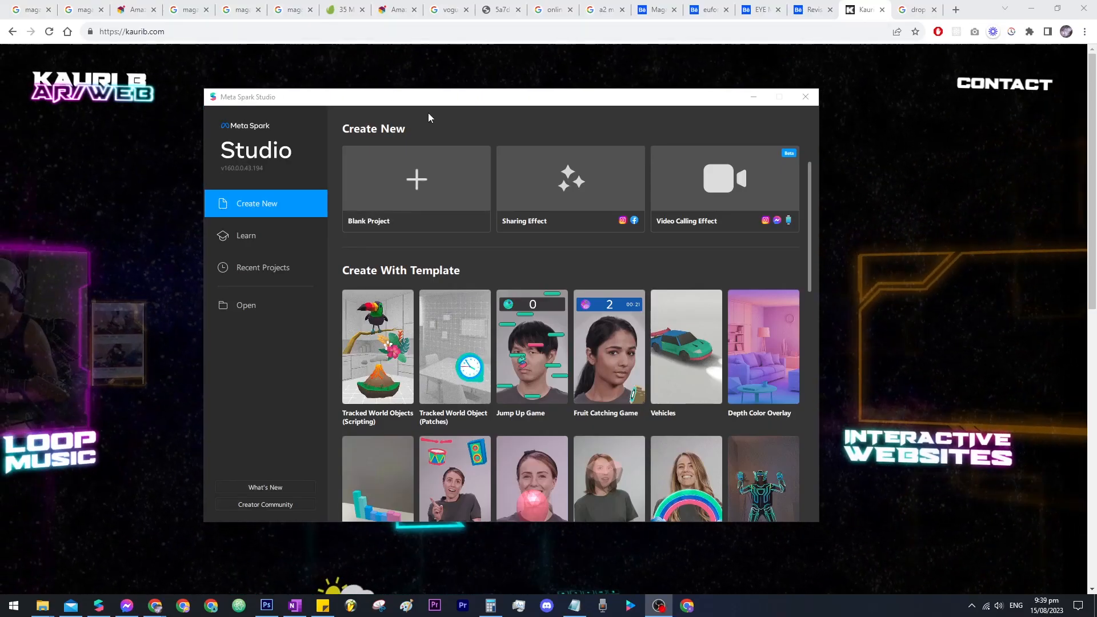
Create a new Sharing Effect project and insert a Hand Tracker into its scene.
left_click(508, 102)
left_click(585, 182)
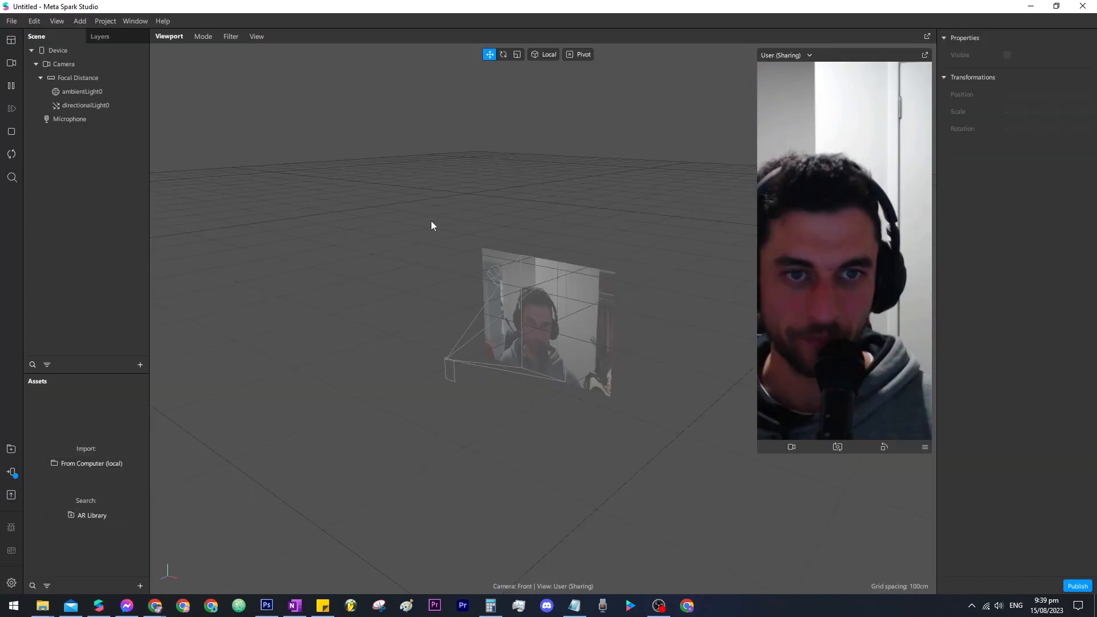
left_click(140, 365)
left_click(94, 242)
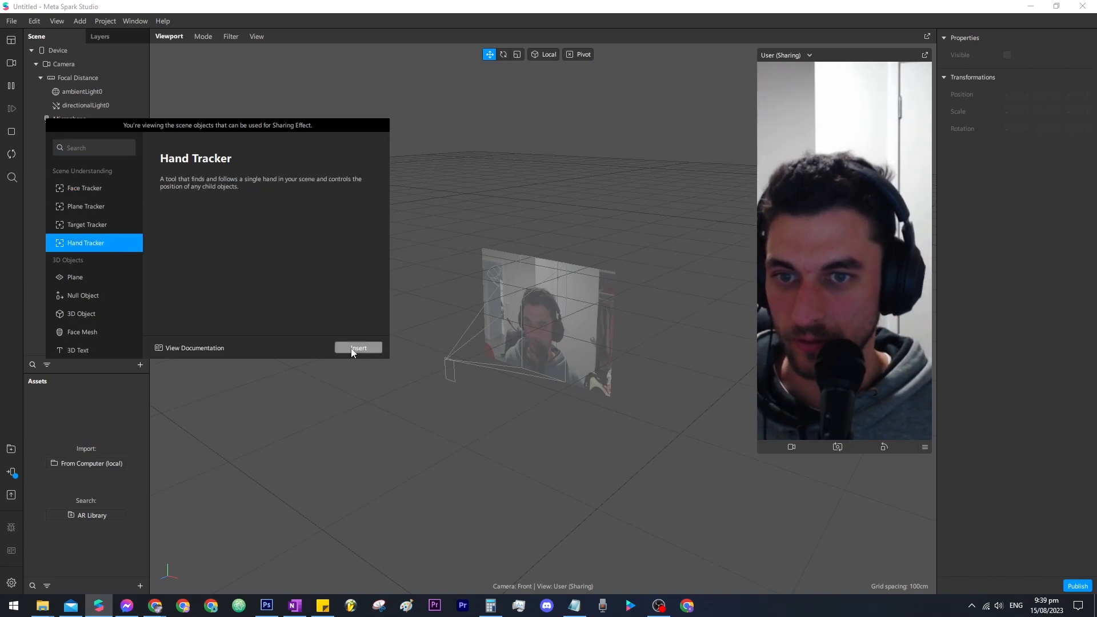
left_click(352, 350)
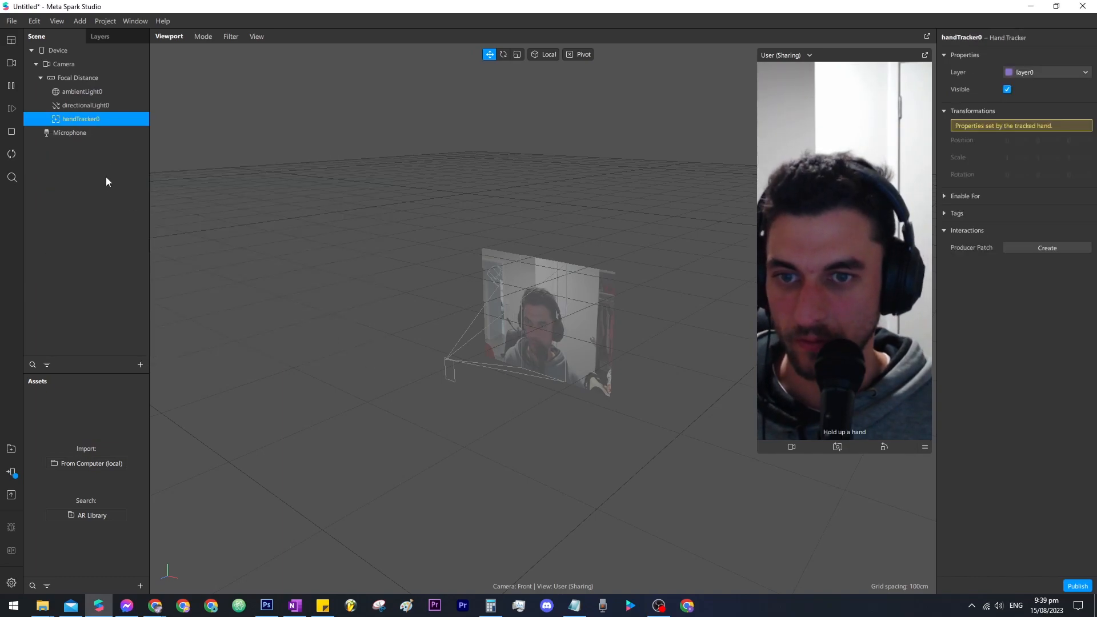
Add a plane as a child of the hand tracker to test the tracking.
right_click(82, 125)
mouse_move(126, 132)
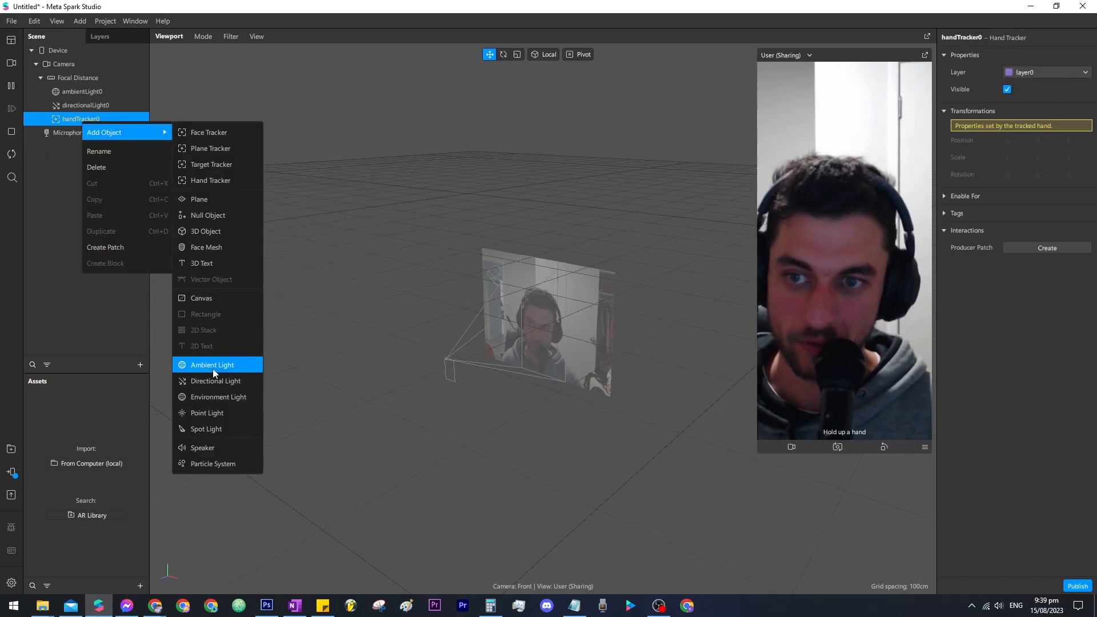
left_click(206, 199)
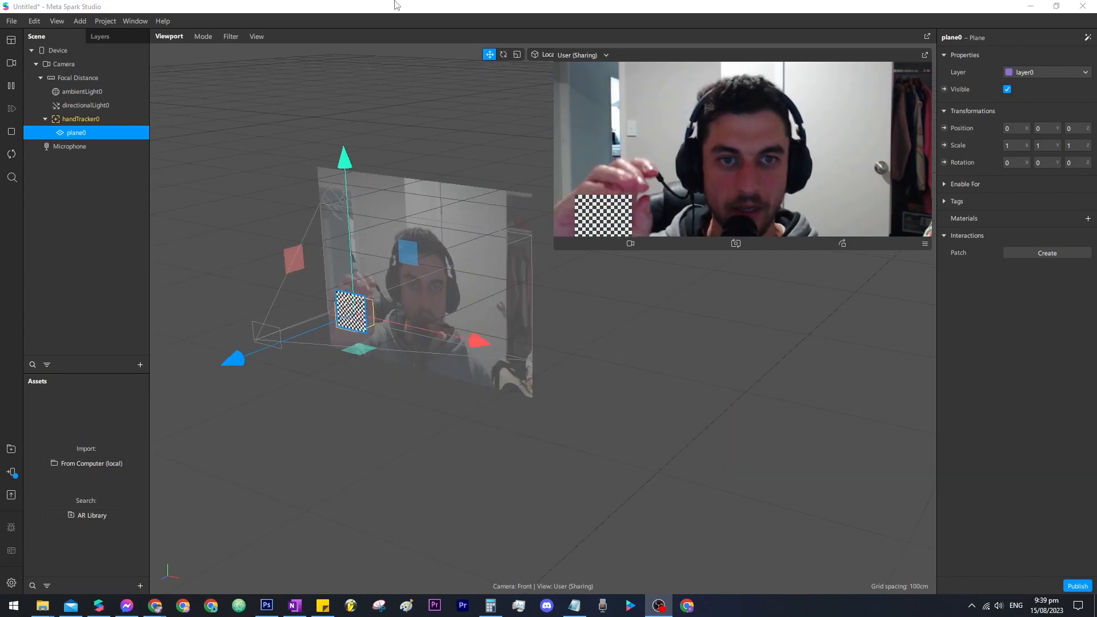
left_click(397, 3)
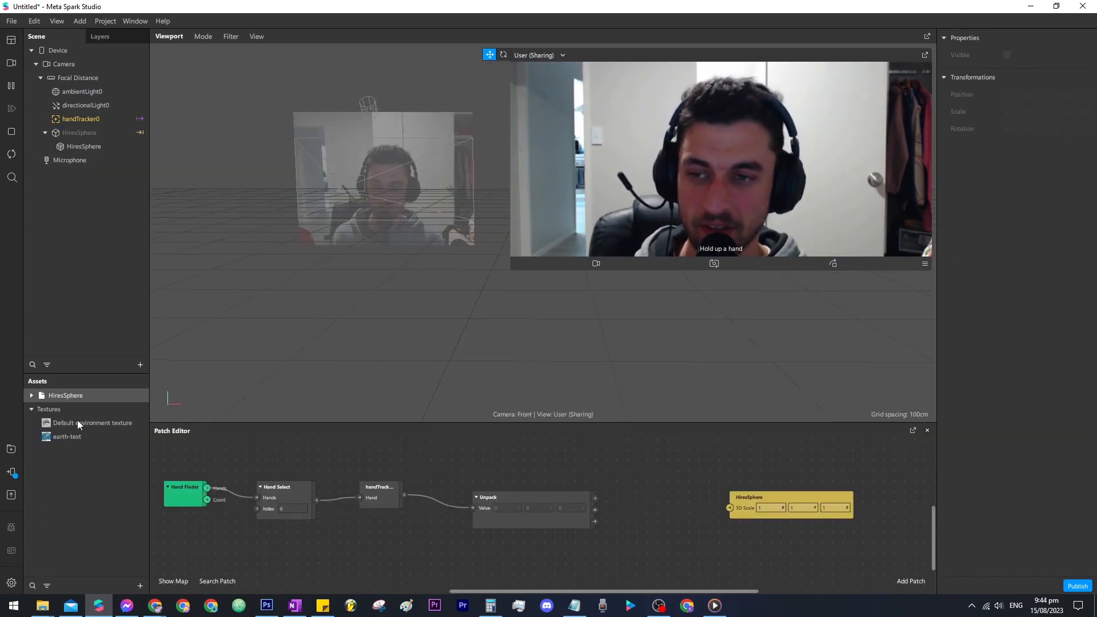
Import the Hires Sphere Primitive from the 3D Shapes collection of the AR Library.
left_click(11, 449)
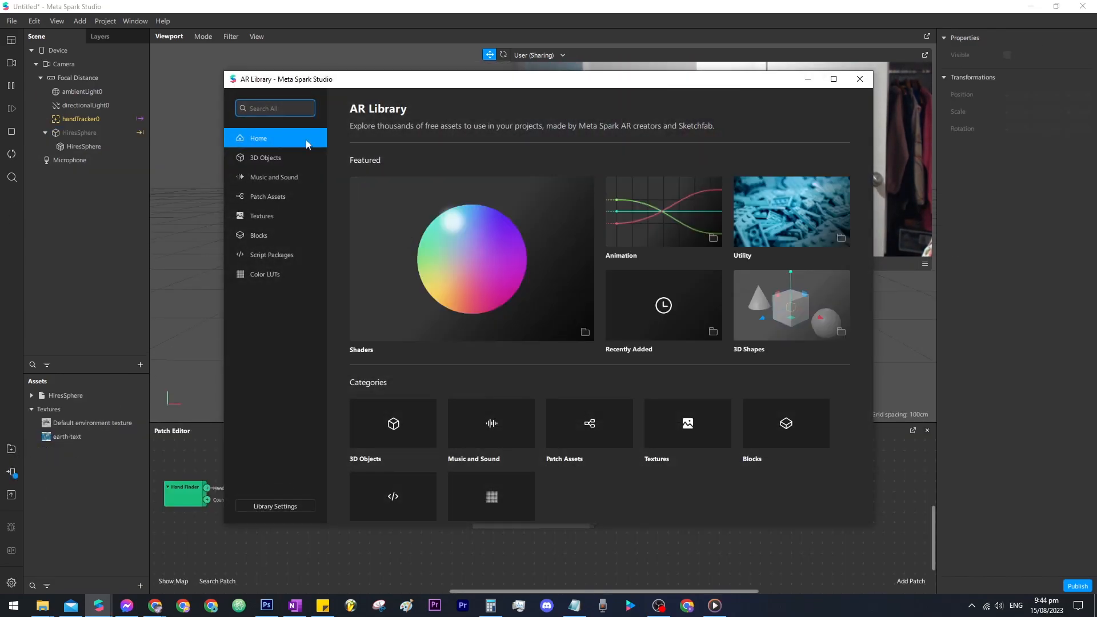
left_click(268, 159)
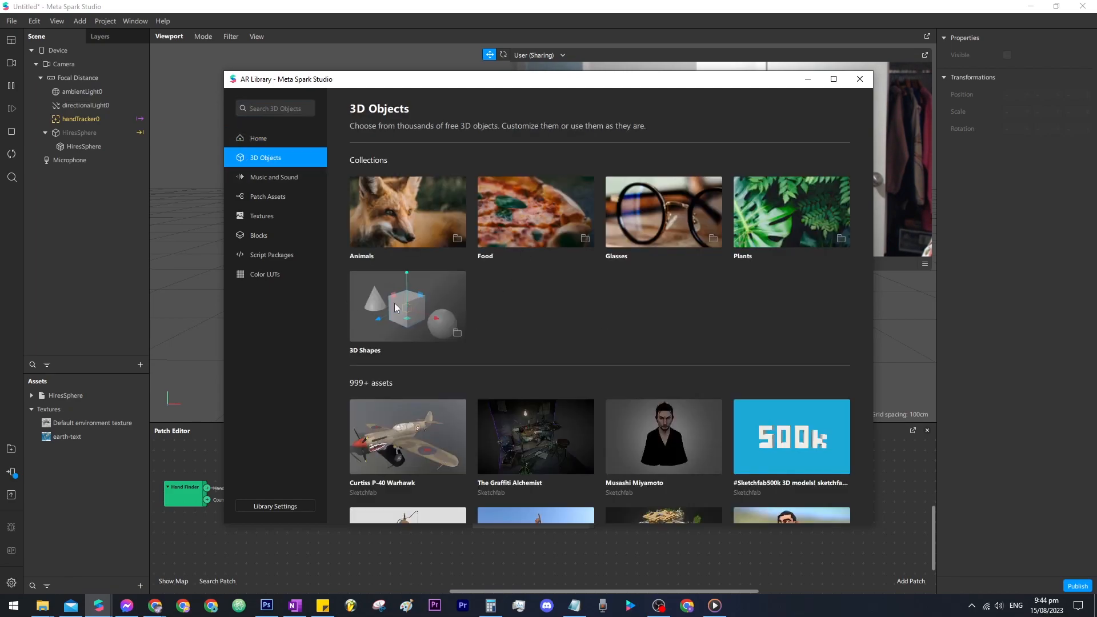
left_click(372, 309)
scroll(675, 272, "down", 3)
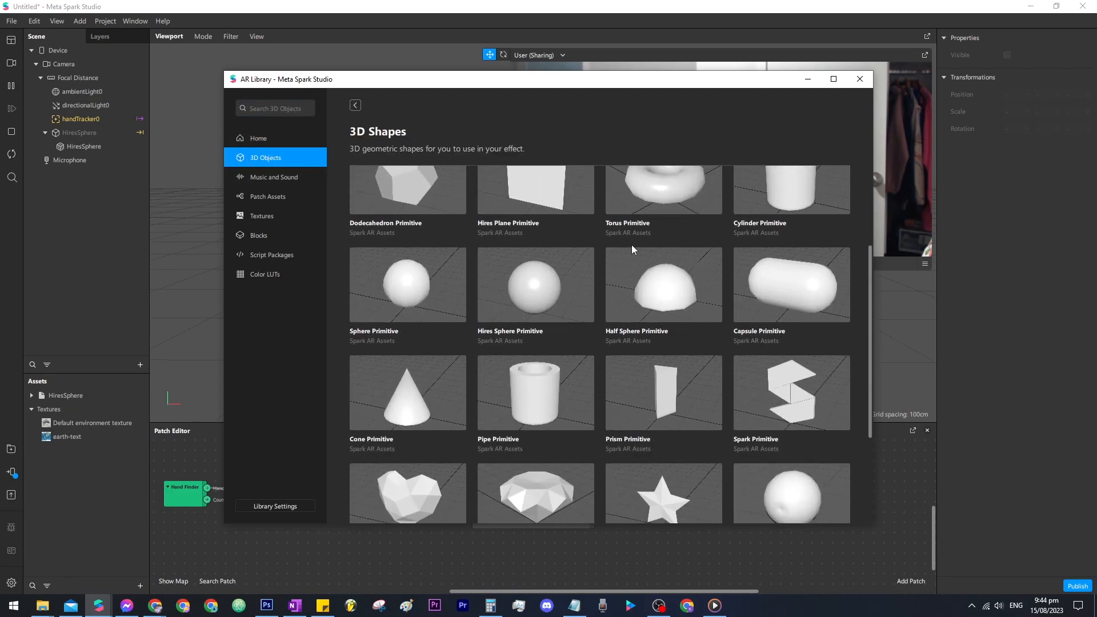
left_click(543, 289)
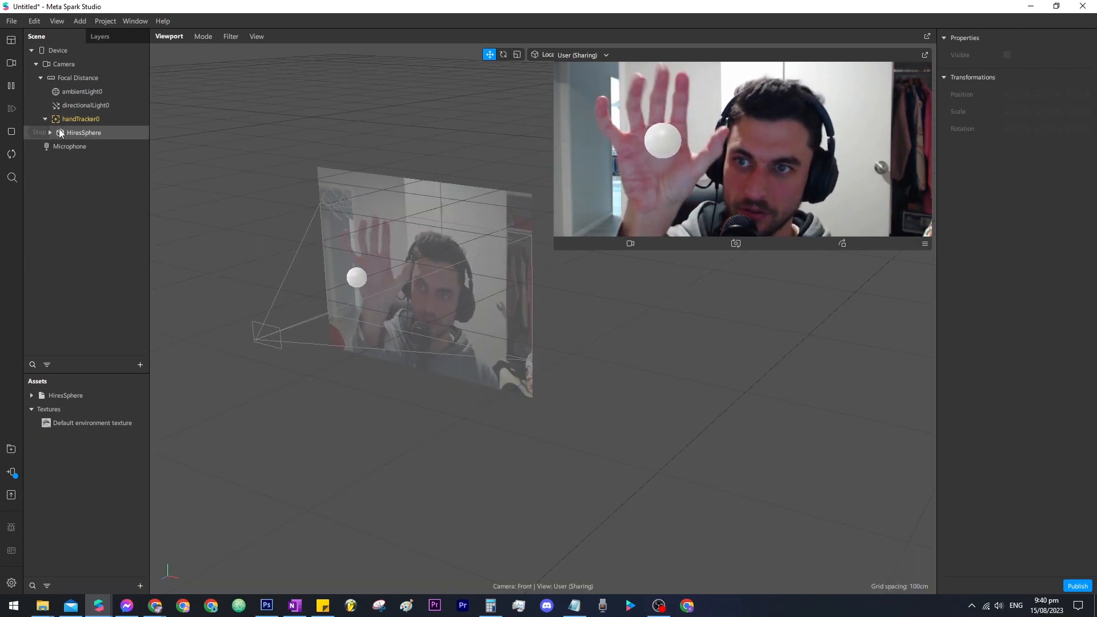
Apply the earth-text image as the albedo texture of the sphere's HiresSphere_mat material.
left_click(50, 132)
left_click(88, 146)
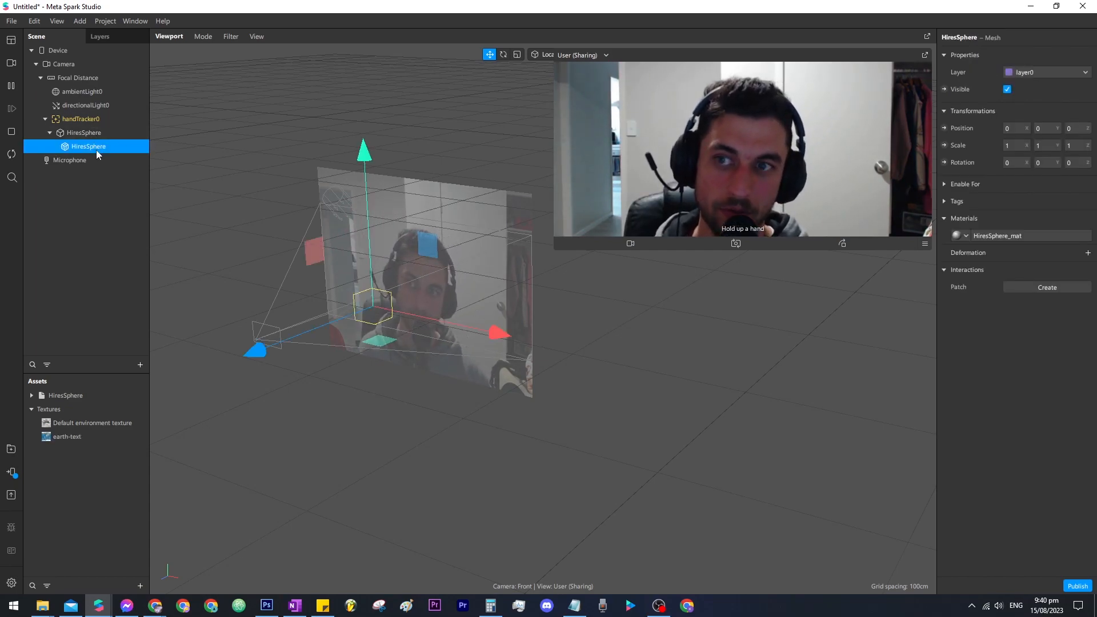
left_click(992, 236)
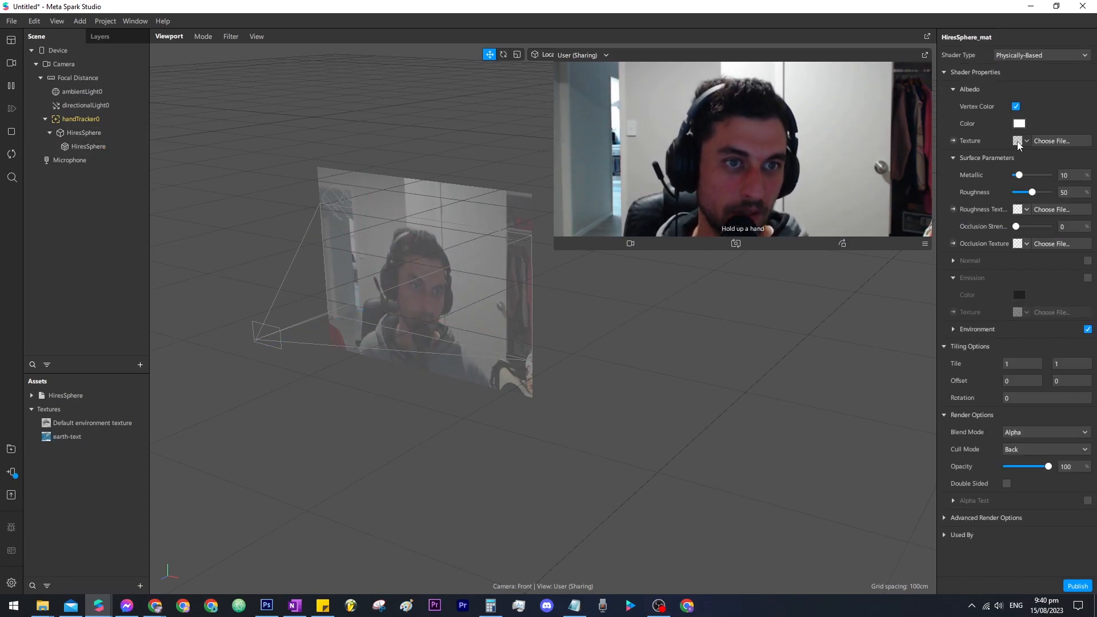
left_click(1022, 141)
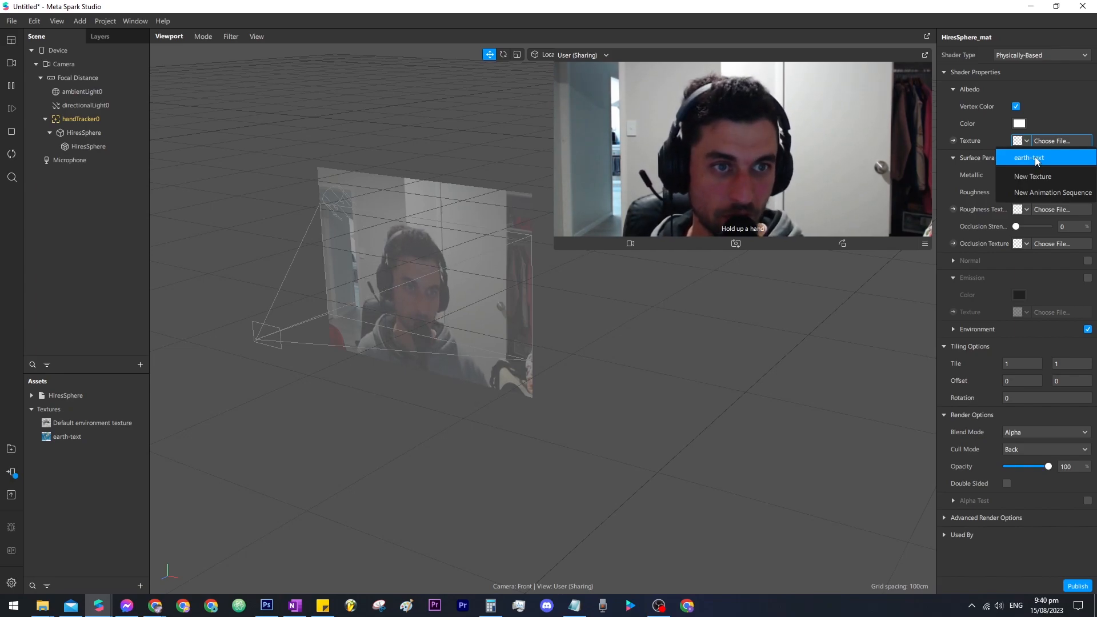
left_click(1037, 159)
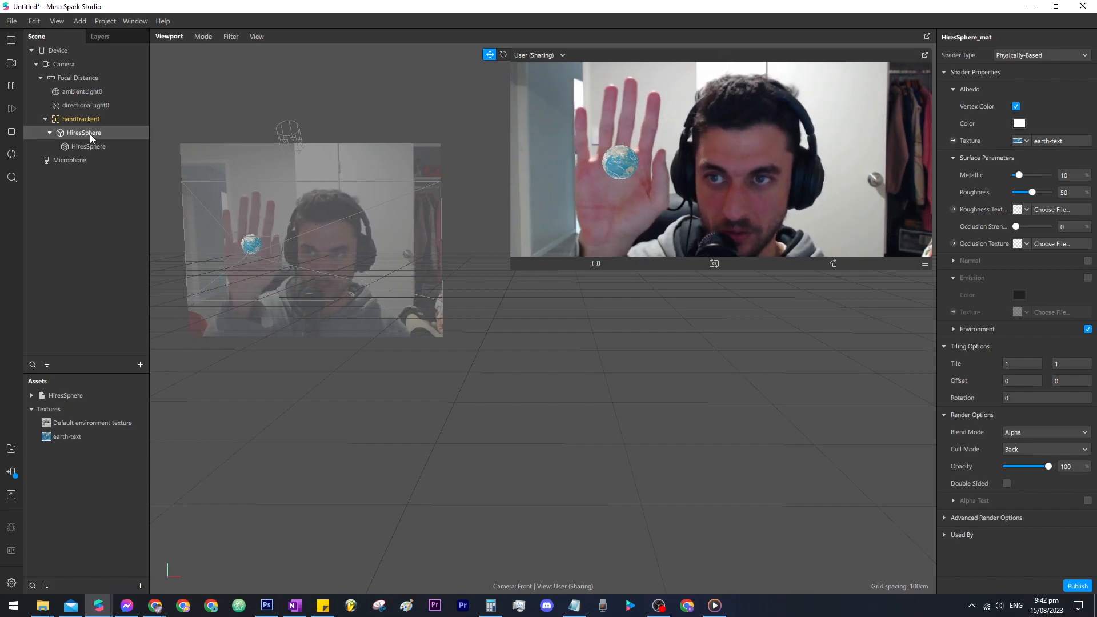
Move the HiresSphere object out of the hand tracker into Focal Distance and add patches for its scale and the hand tracker.
left_click_drag(91, 134, 97, 79)
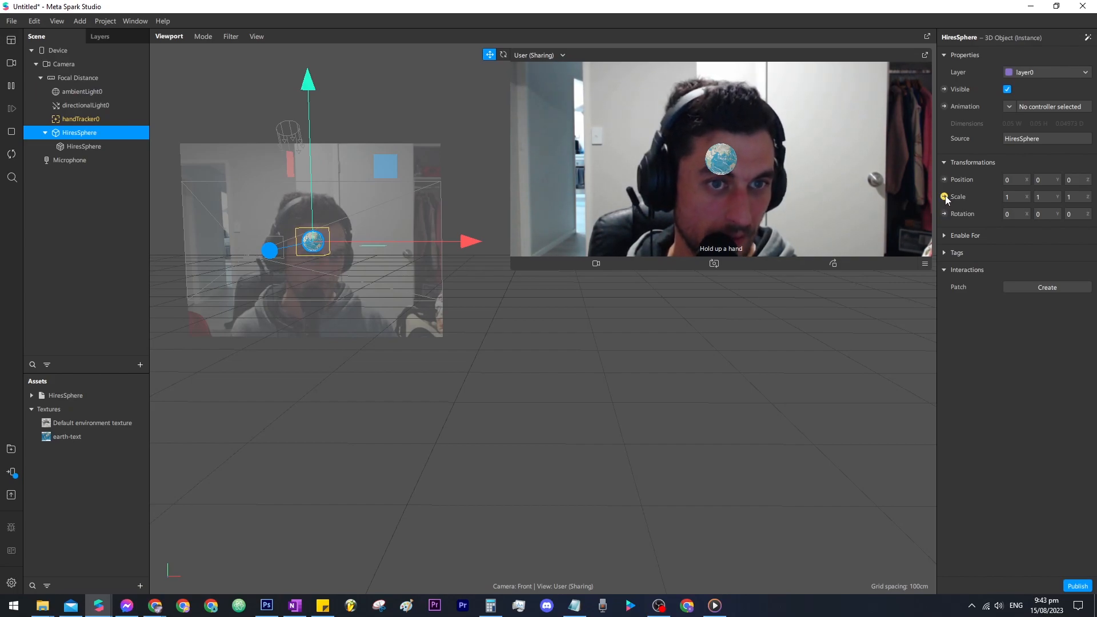
left_click(81, 118)
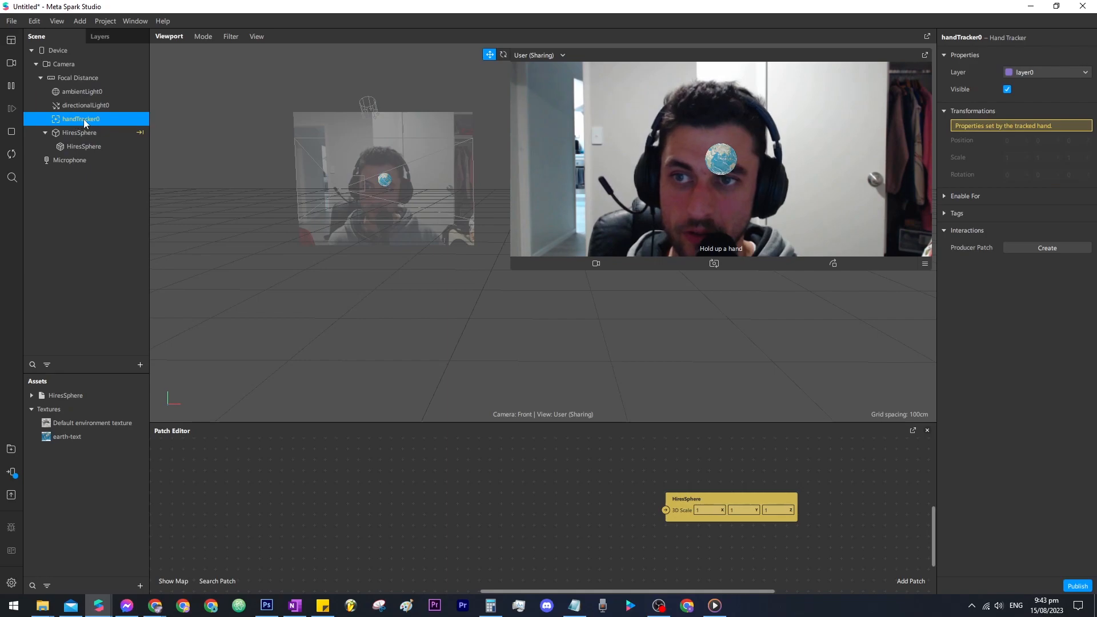
left_click_drag(216, 427, 231, 498)
left_click_drag(348, 496, 287, 492)
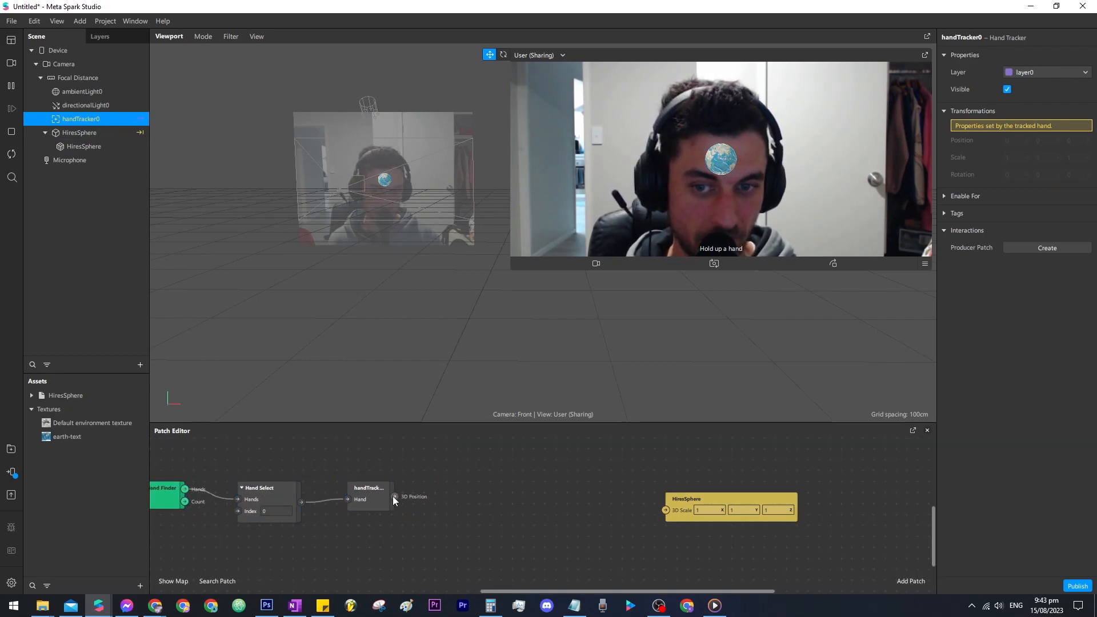
Connect an Unpack patch to the 3D Position output of the hand tracker patch.
mouse_move(392, 496)
left_click_drag(396, 501, 460, 495)
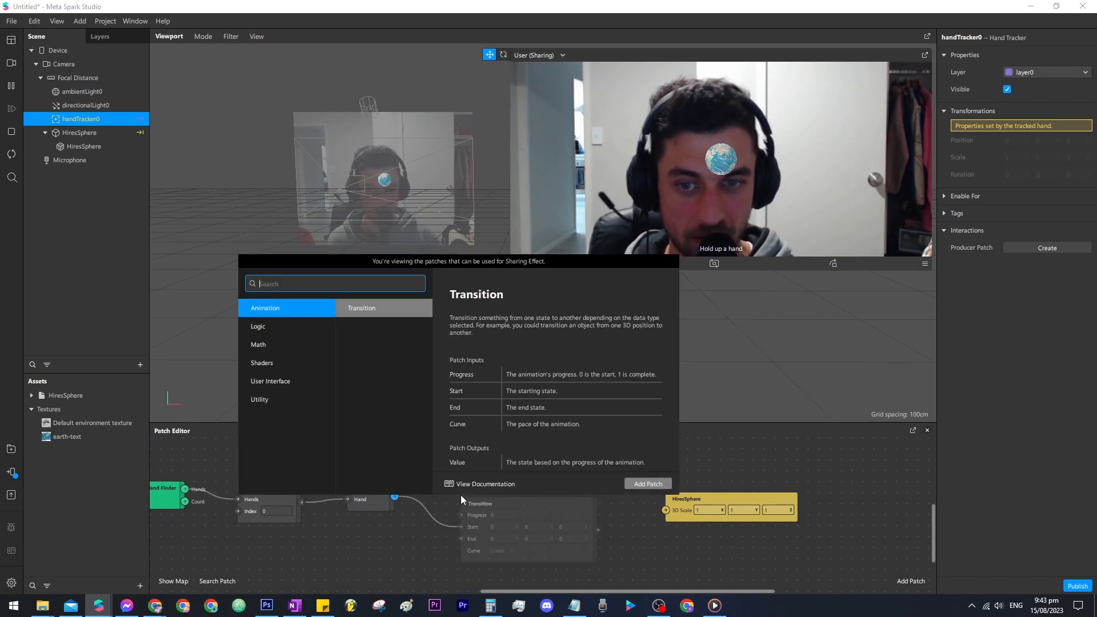
type("unpack")
key("Return")
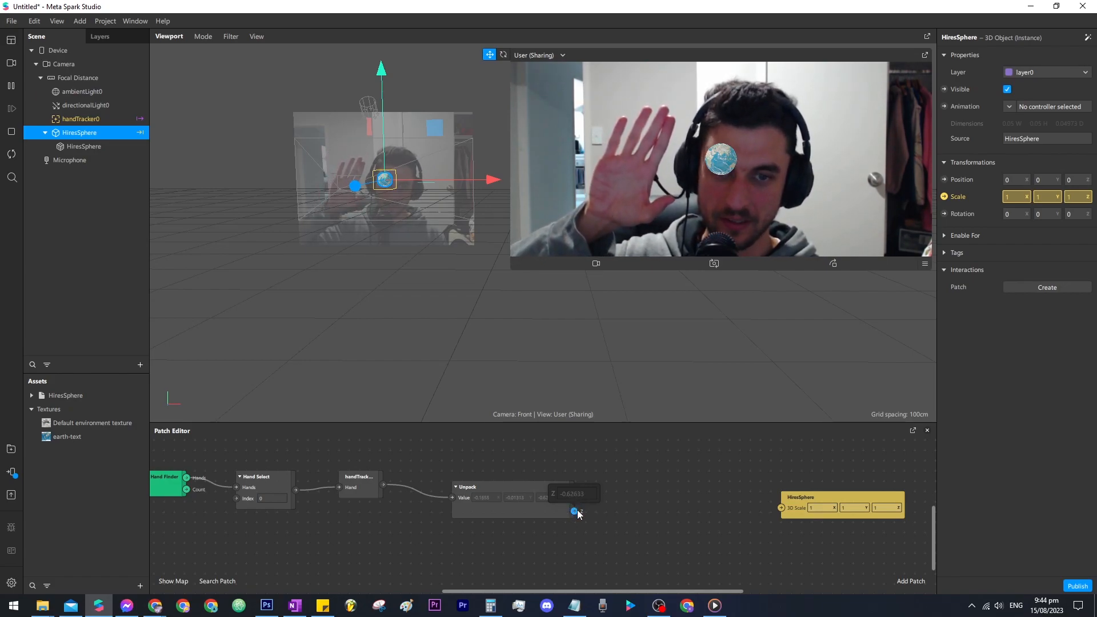
Connect a From Range patch to the Unpack patch's Z output, with Min -0.6 and Max -0.3.
left_click_drag(594, 508, 614, 499)
type("from")
key("Return")
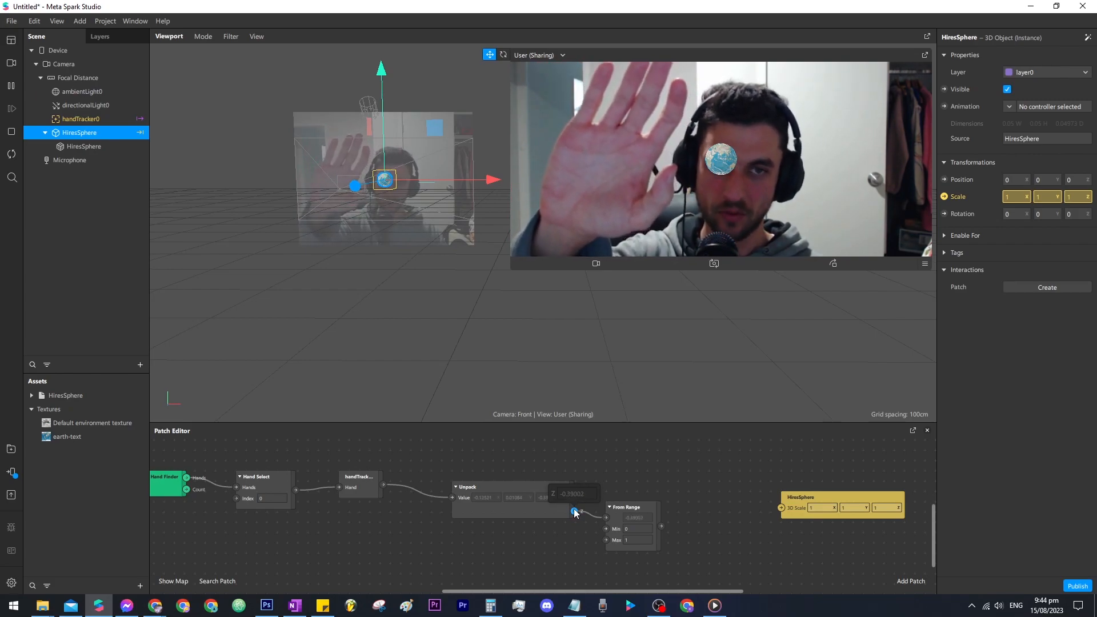
left_click(637, 529)
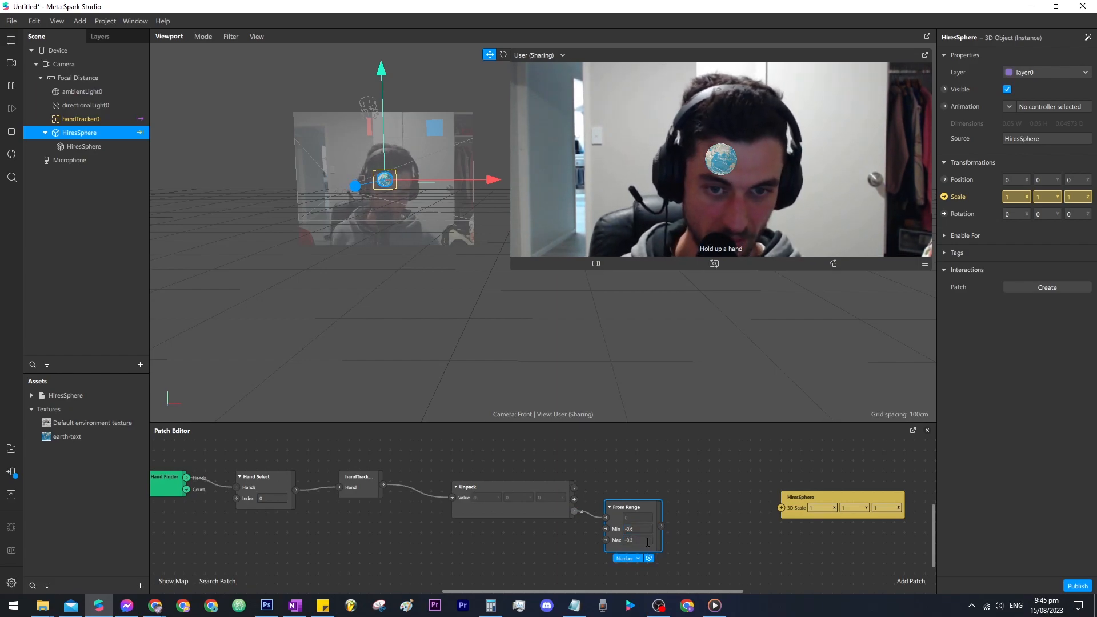
Connect a Multiply patch with a factor of 2 to the From Range output.
left_click_drag(661, 525, 695, 514)
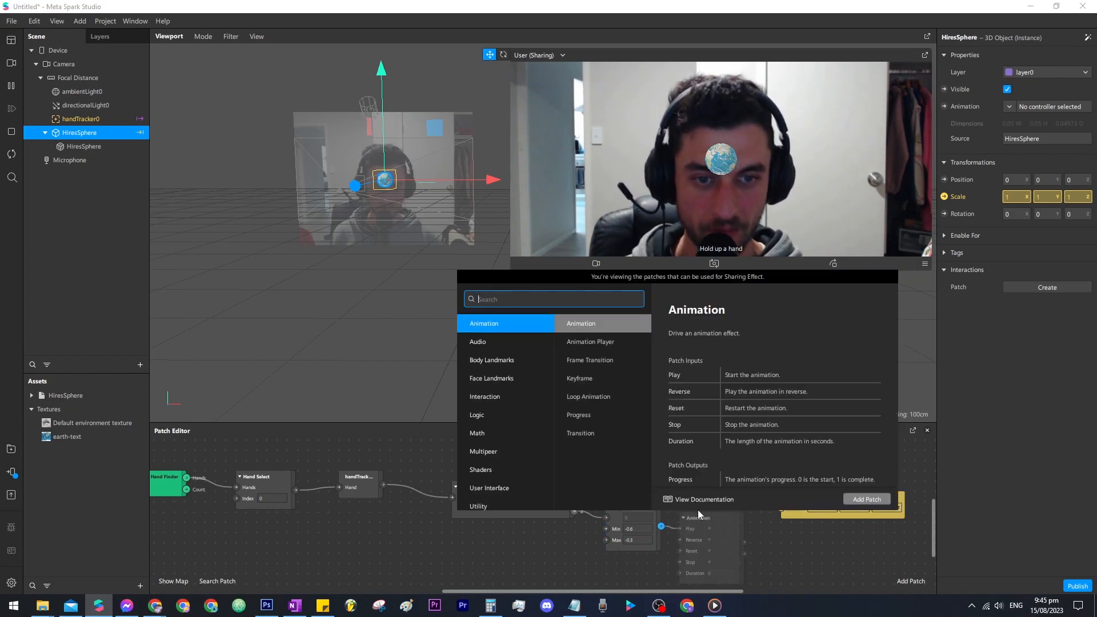
type("mul")
key("Return")
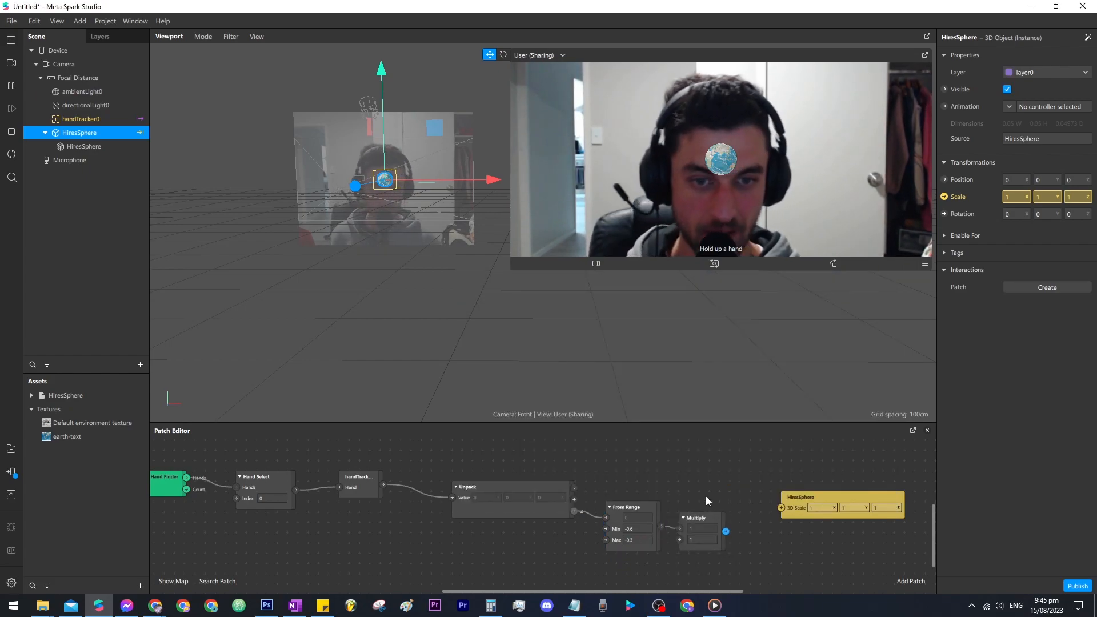
left_click_drag(709, 518, 721, 503)
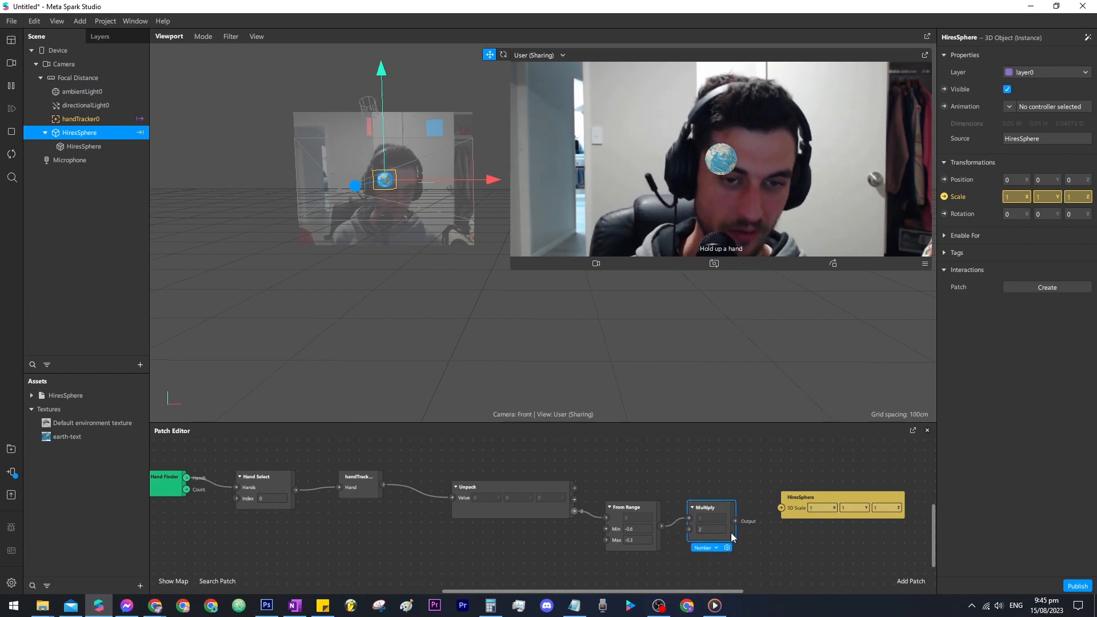
Add a Pack patch after Multiply, feed all three of its inputs from Multiply and link it to the sphere's 3D Scale.
scroll(739, 527, "down", 2)
left_click_drag(593, 521, 613, 516)
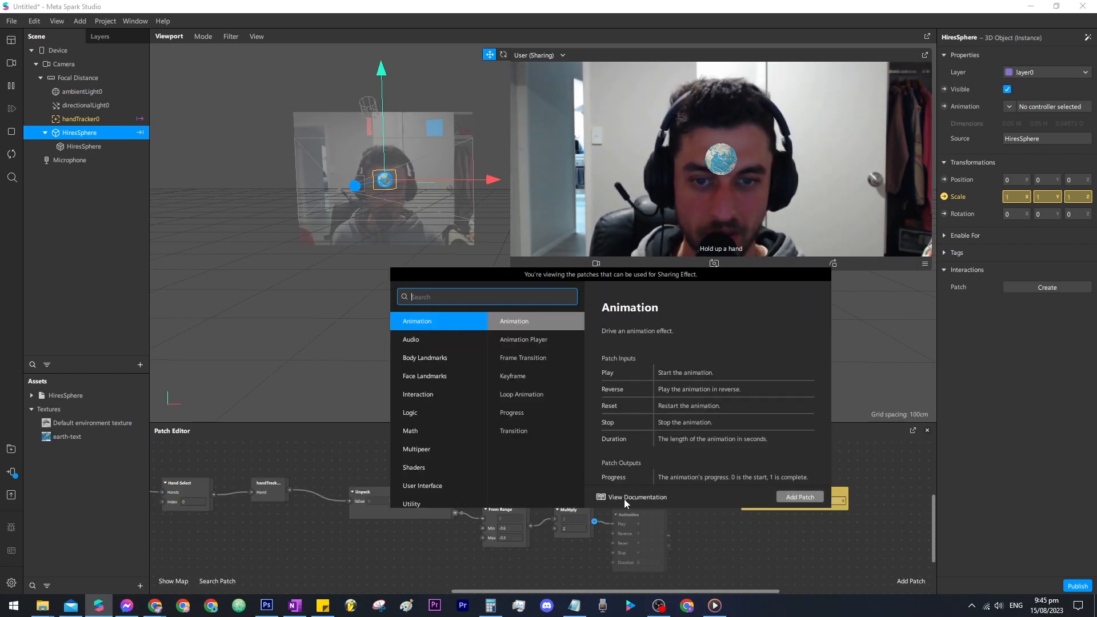
type("pack")
key("Return")
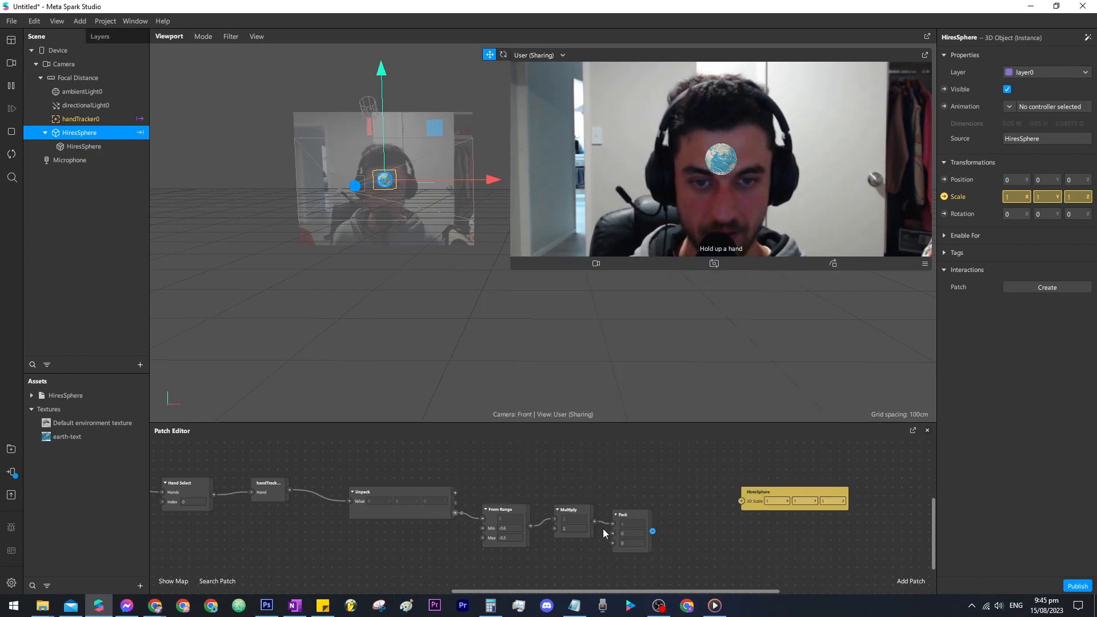
left_click_drag(594, 523, 635, 511)
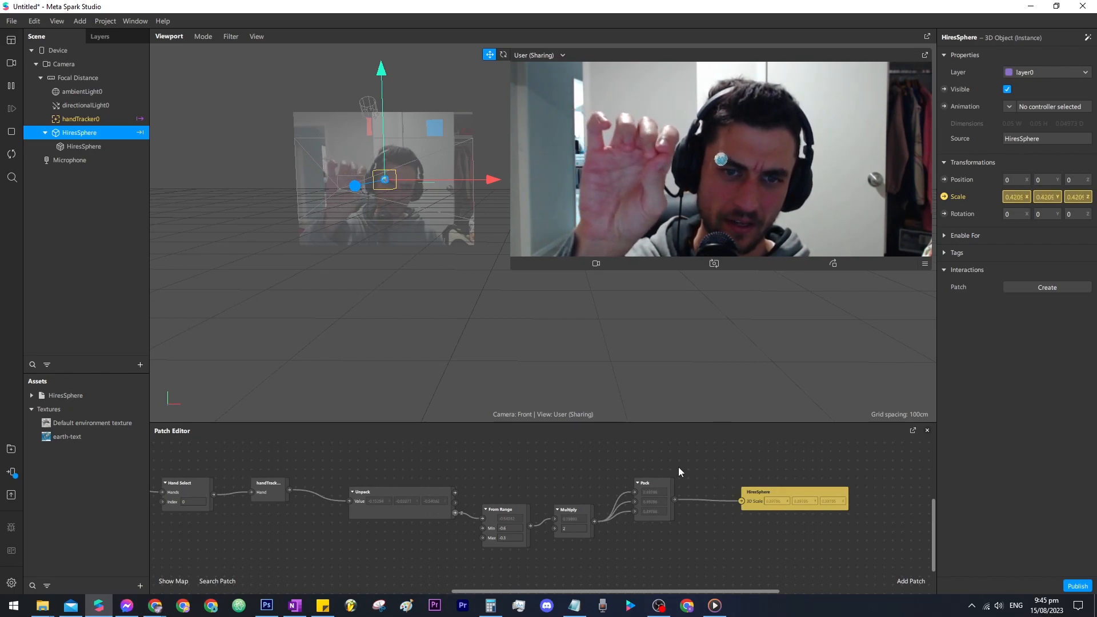
Insert an Add patch with the value 0.8 between the Pack patch and the sphere's 3D Scale input.
left_click_drag(663, 486, 685, 484)
left_click_drag(754, 496, 790, 496)
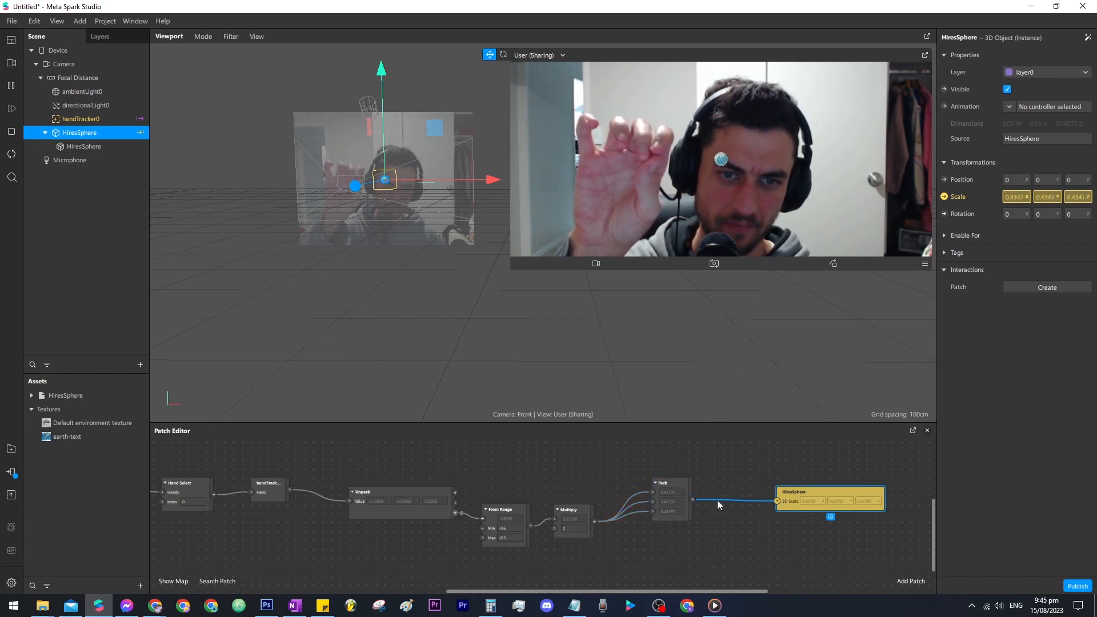
left_click_drag(693, 498, 718, 489)
type("add")
key("Return")
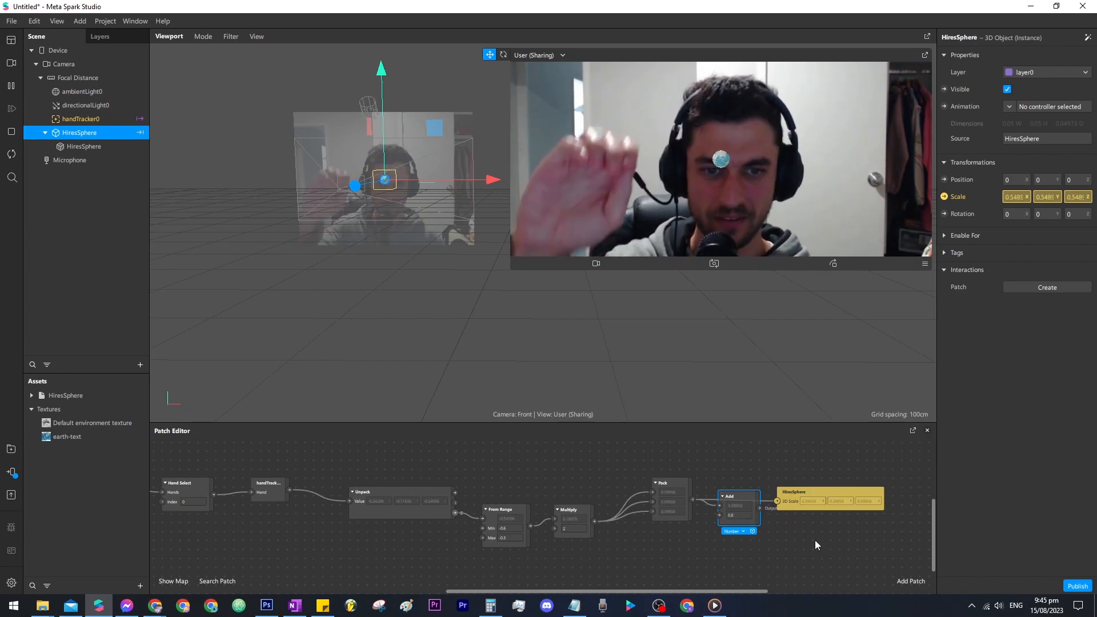
left_click_drag(759, 508, 777, 501)
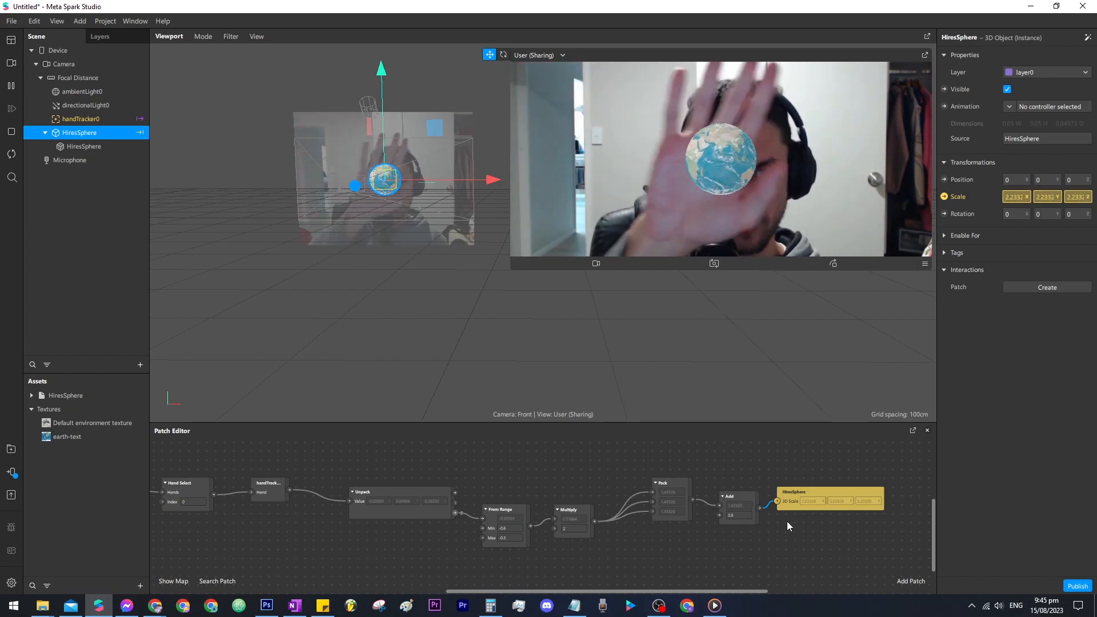
Shift the patch group from From Range through the HiresSphere scale patch downward to free space above it.
left_click_drag(617, 475, 617, 499)
middle_click_drag(617, 500, 613, 505)
left_click_drag(510, 470, 826, 594)
left_click_drag(792, 528, 802, 556)
scroll(488, 502, "down", 2)
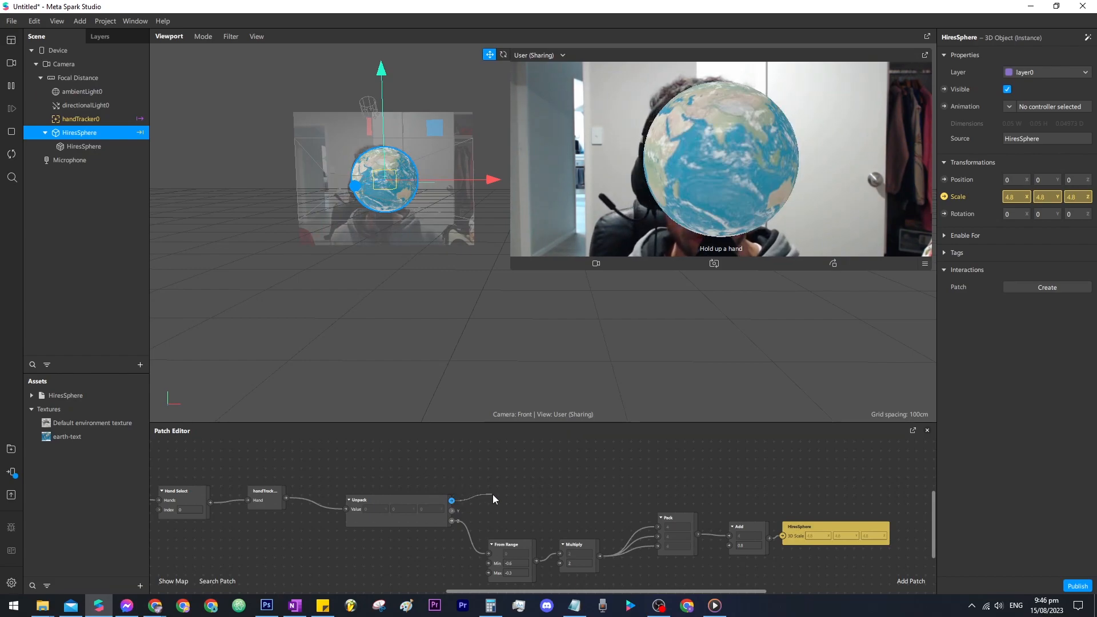
Connect a From Range patch with a minimum of -0.17 and maximum of 0.17 to the first Unpack output, above the scale patches.
left_click_drag(492, 495, 496, 495)
type("from")
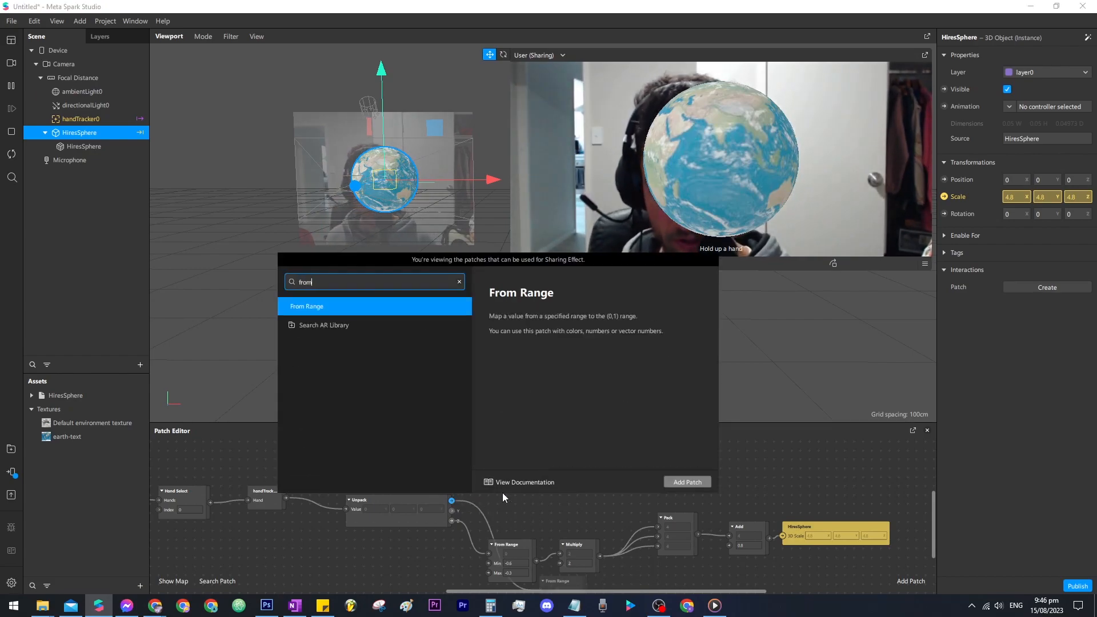
key("Return")
left_click_drag(514, 547, 531, 485)
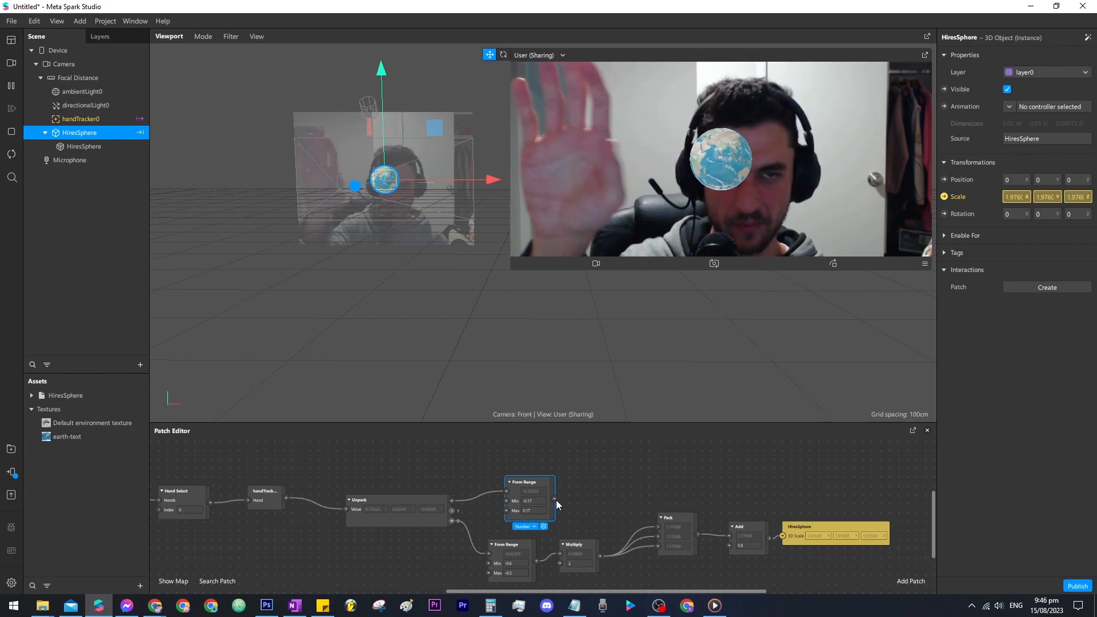
Connect a Multiply patch with a factor of 90 to the new From Range output.
double_click(594, 489)
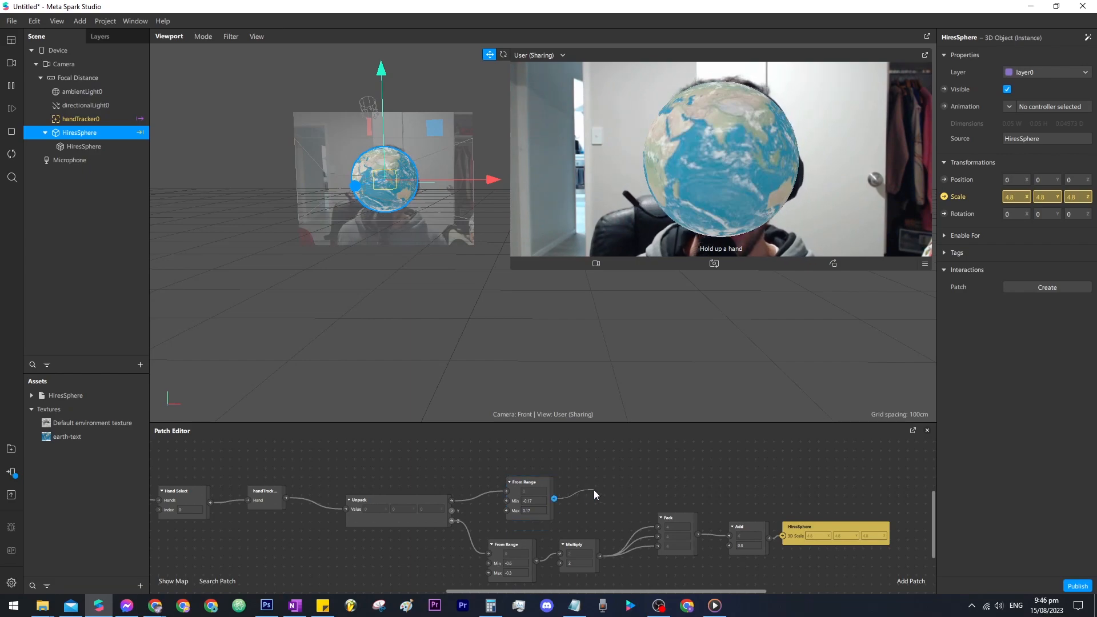
type("mul")
key("Return")
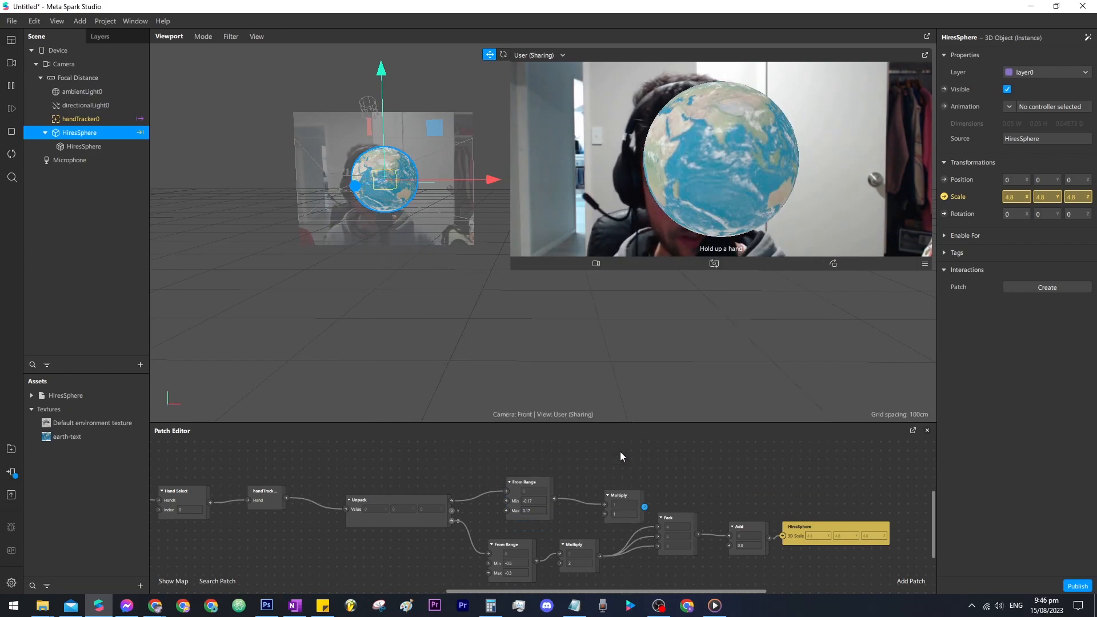
left_click(626, 494)
left_click_drag(626, 497, 602, 485)
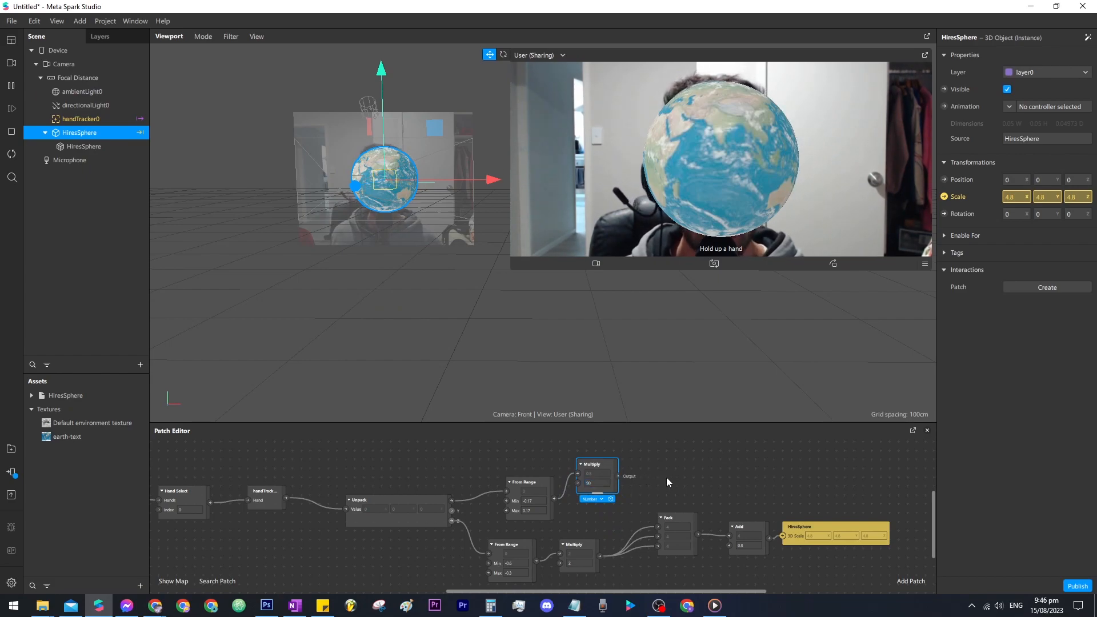
Paste a Pack patch beside the upper Multiply and feed the Multiply output into its second input.
key("ctrl+v")
left_click_drag(712, 529, 701, 475)
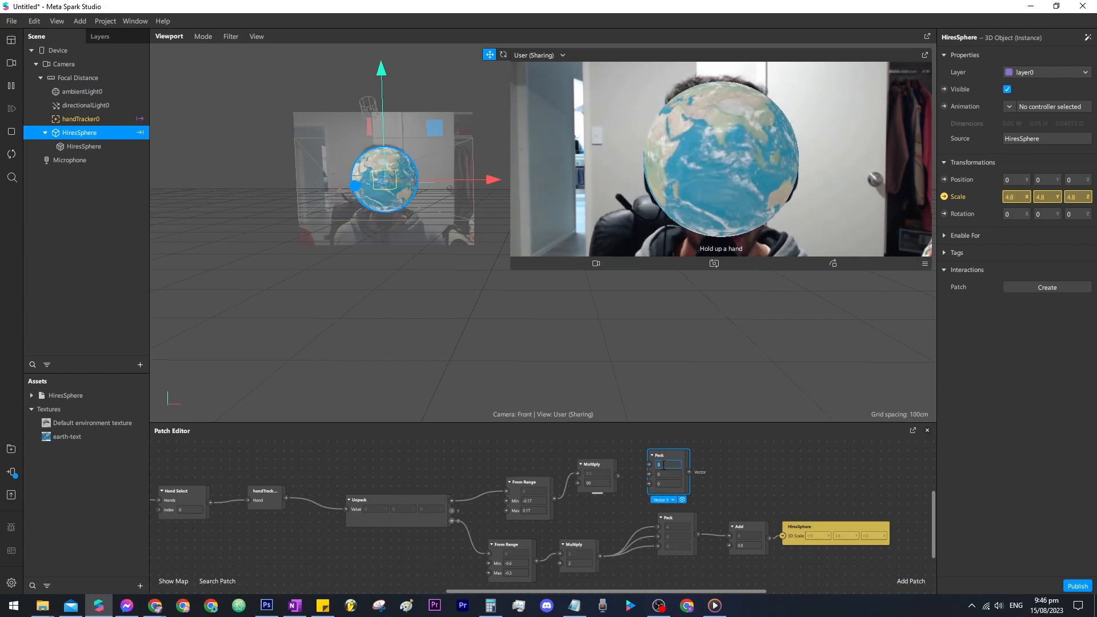
left_click_drag(618, 476, 649, 475)
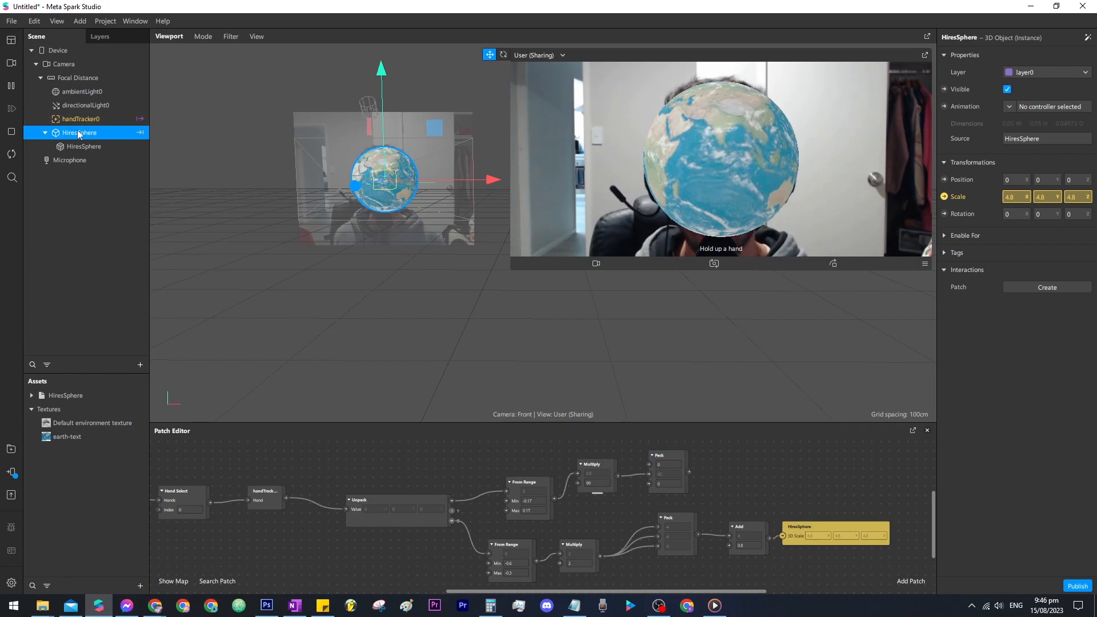
Create the HiresSphere 3D Rotation patch, link the upper Pack to it and set the upper Multiply factor to 360.
left_click(945, 214)
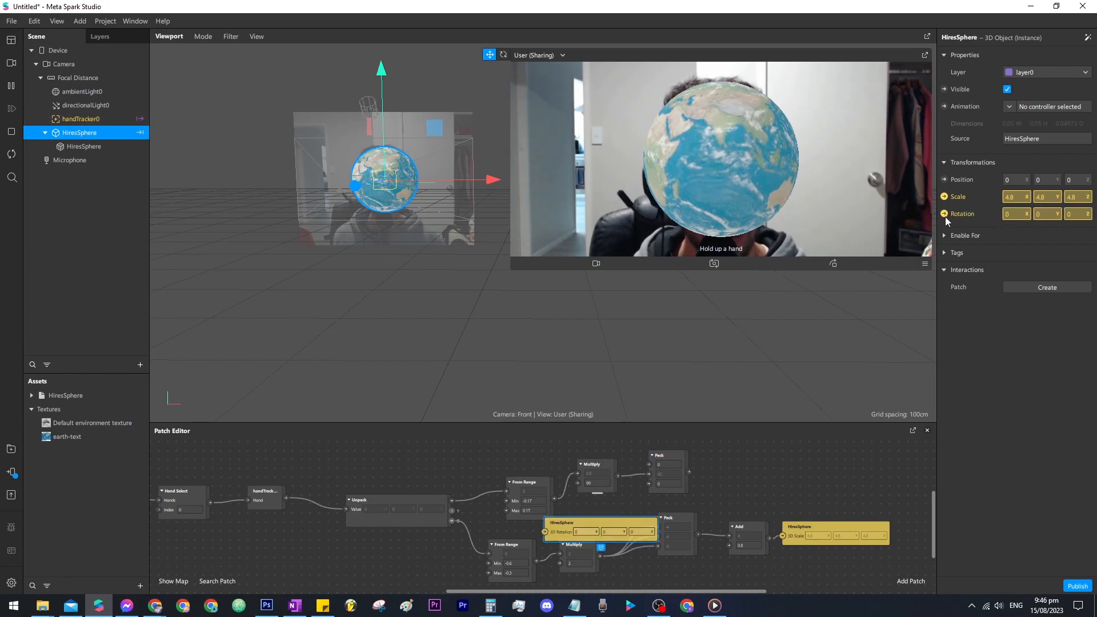
left_click_drag(649, 509, 746, 473)
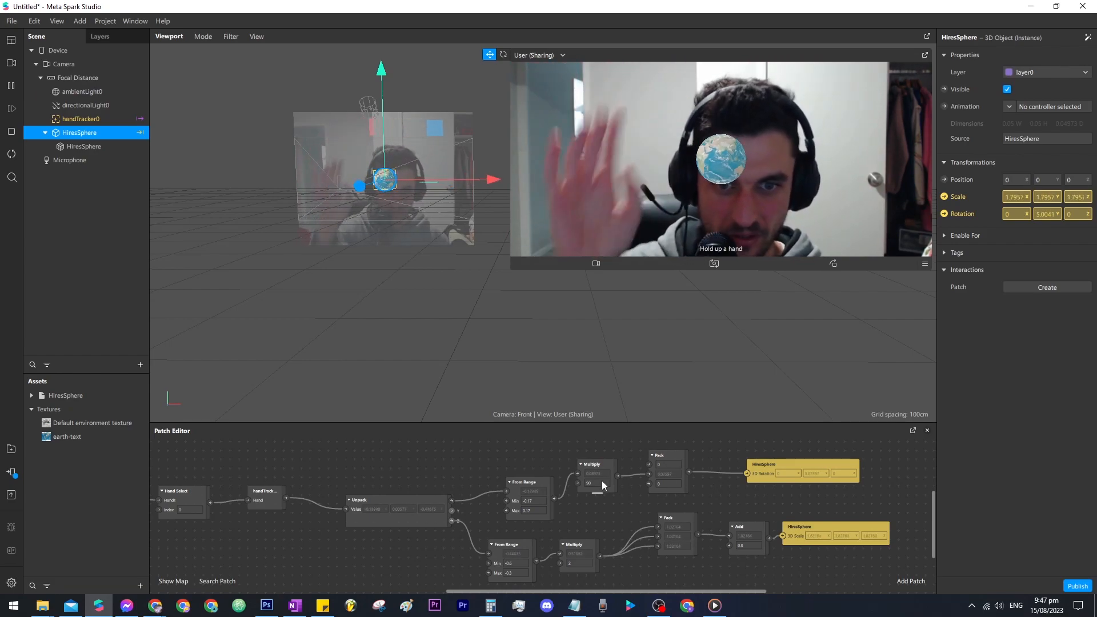
double_click(587, 483)
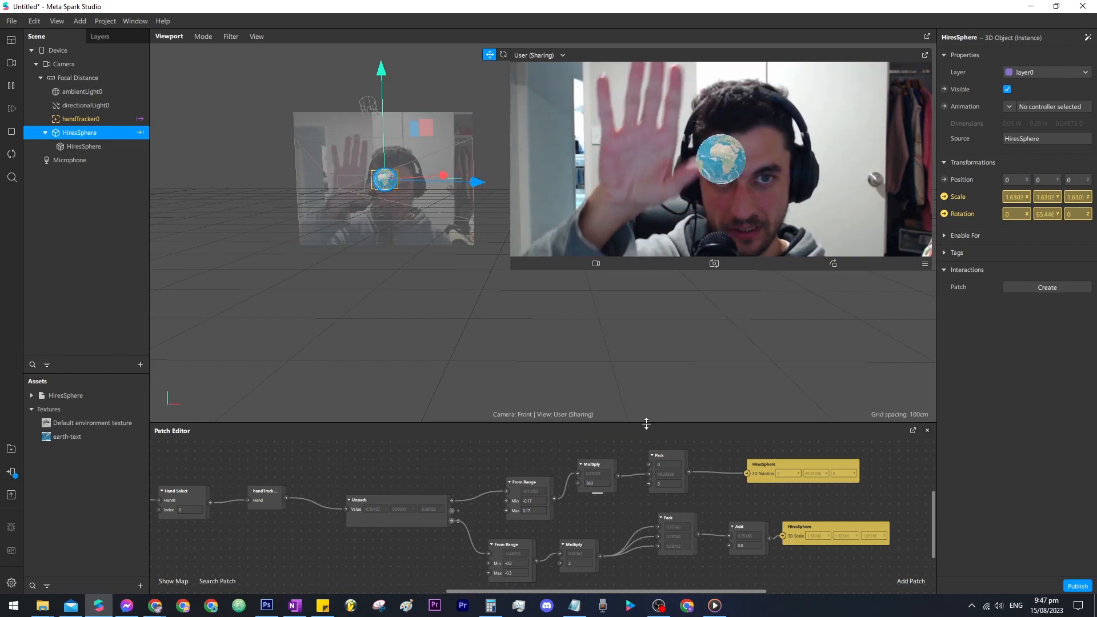
Duplicate the rotation chain's From Range, Multiply and Pack patches and place the copies above the originals.
scroll(560, 458, "up", 3)
left_click_drag(508, 465, 676, 536)
key("ctrl+c")
key("ctrl+v")
left_click_drag(754, 543, 583, 450)
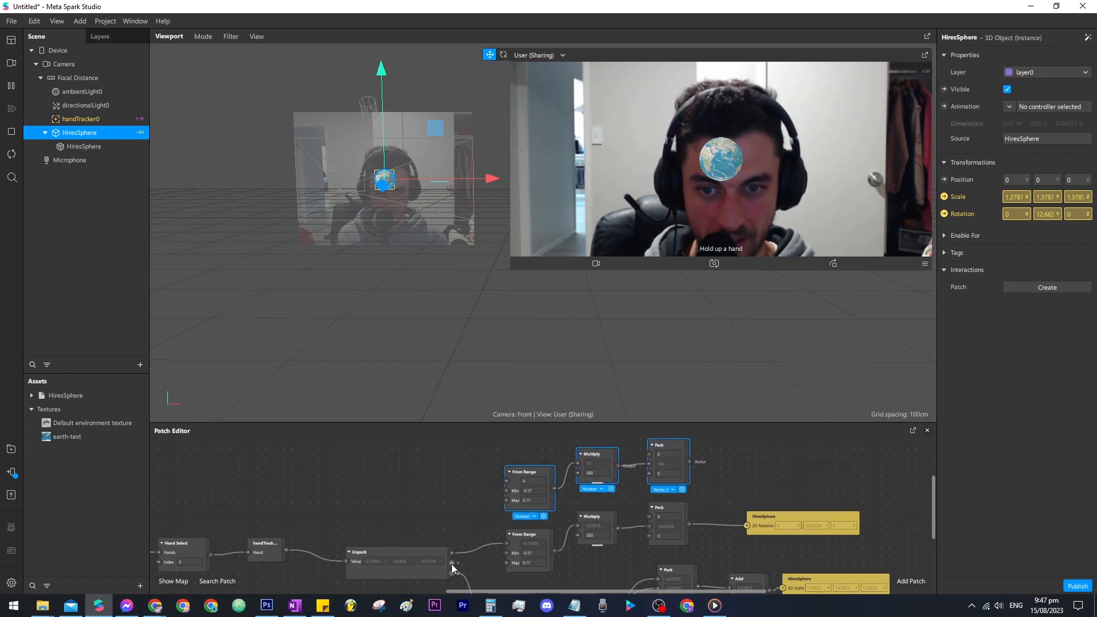
Connect Unpack's second output to the copied From Range and the copied Multiply to the first input of the rotation Pack.
left_click_drag(452, 563, 486, 536)
left_click_drag(511, 489, 506, 481)
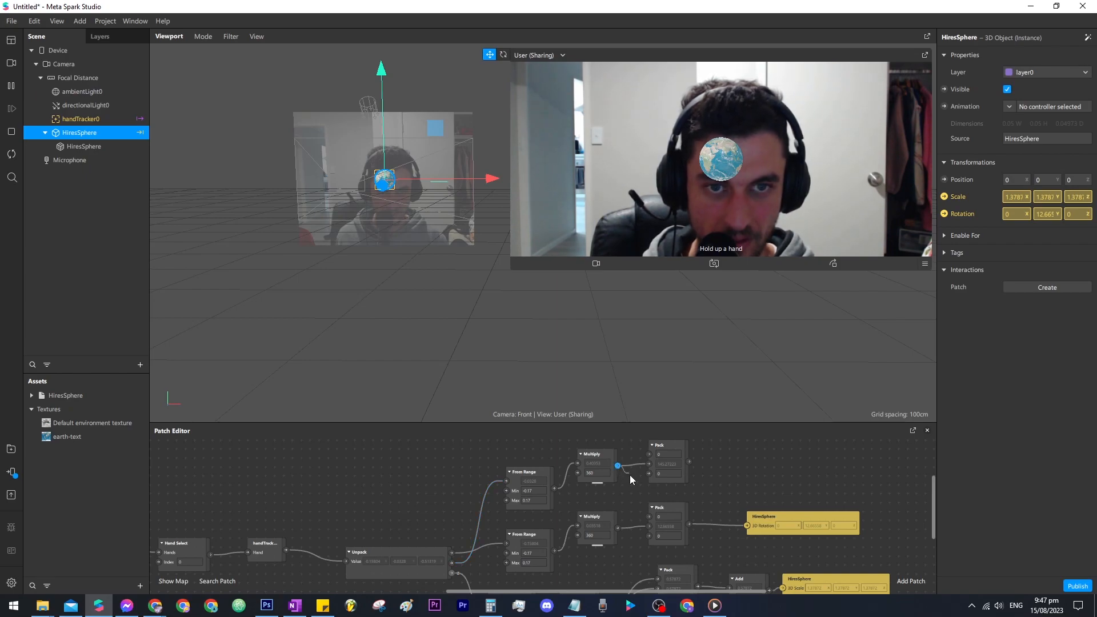
left_click_drag(647, 509, 649, 516)
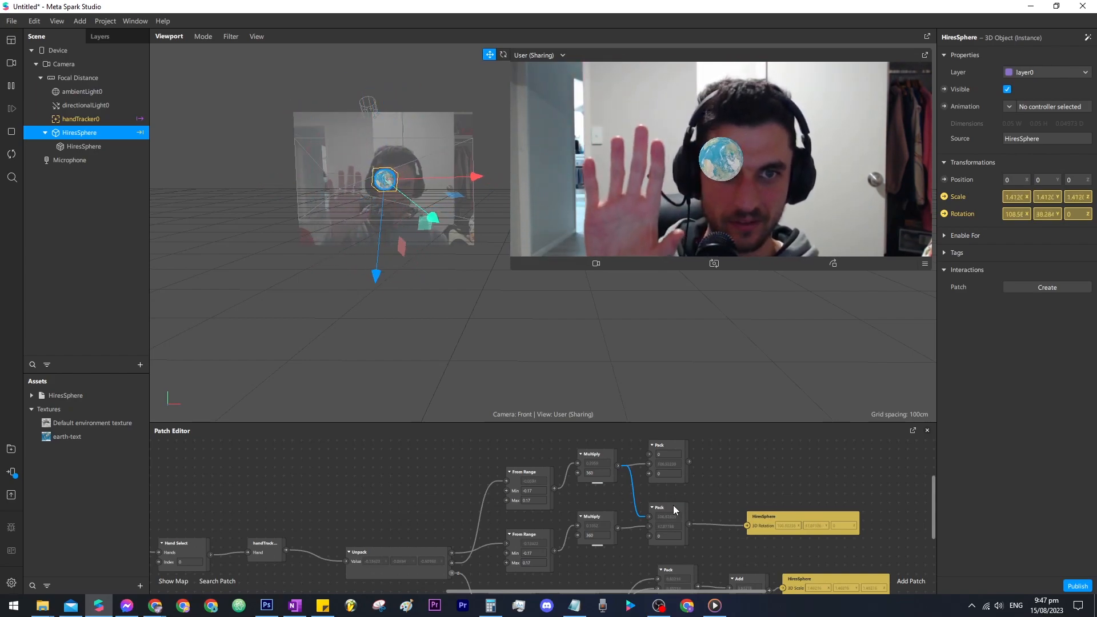
Set the copied Multiply patch's factor to -360.
left_click(616, 467)
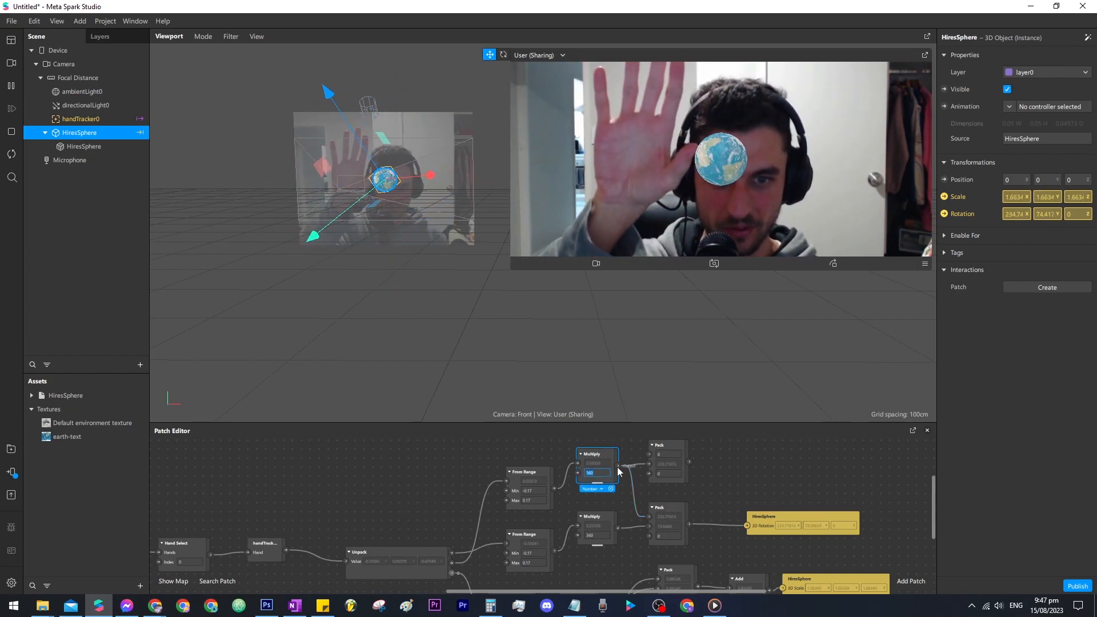
type("-")
key("Return")
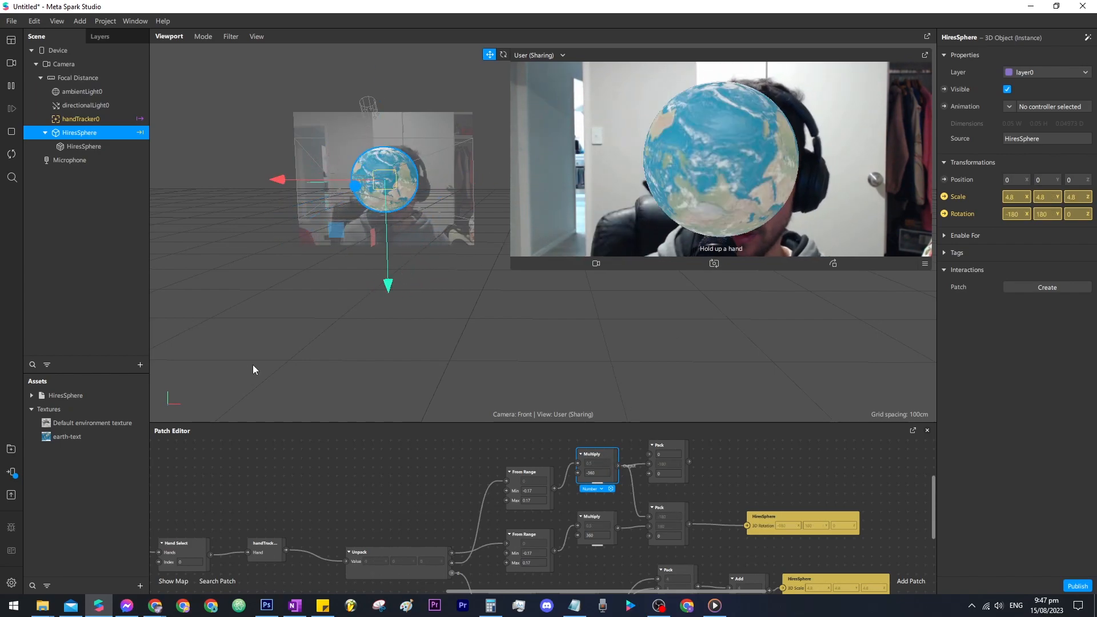
Search the AR Library for "shoe", import the Shoe UVW model and dismiss the library.
left_click(11, 449)
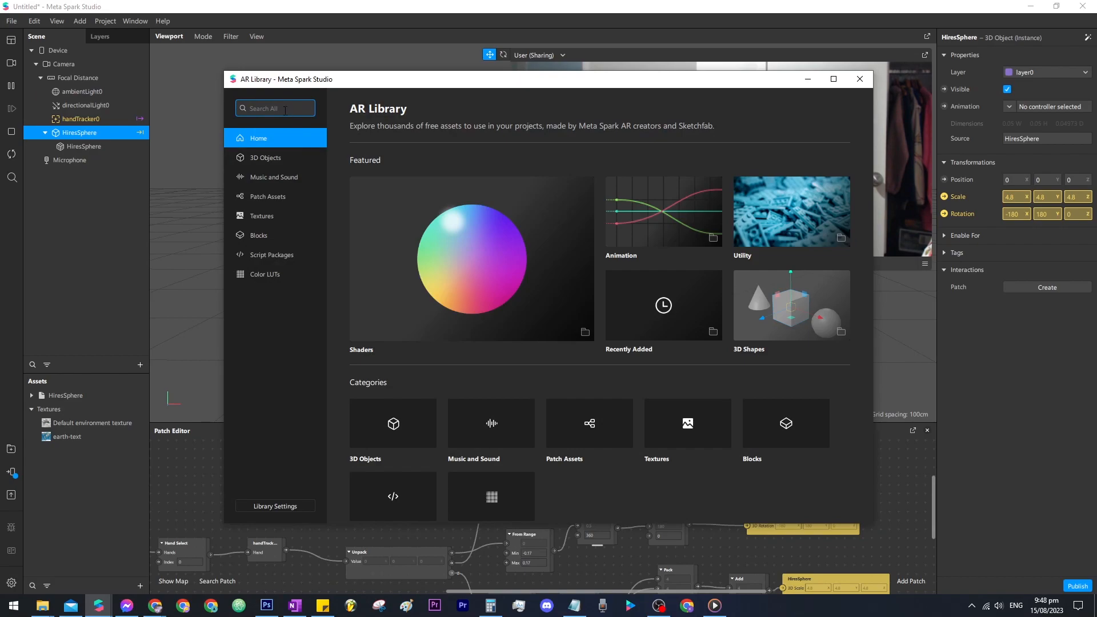
type("shoe")
key("Return")
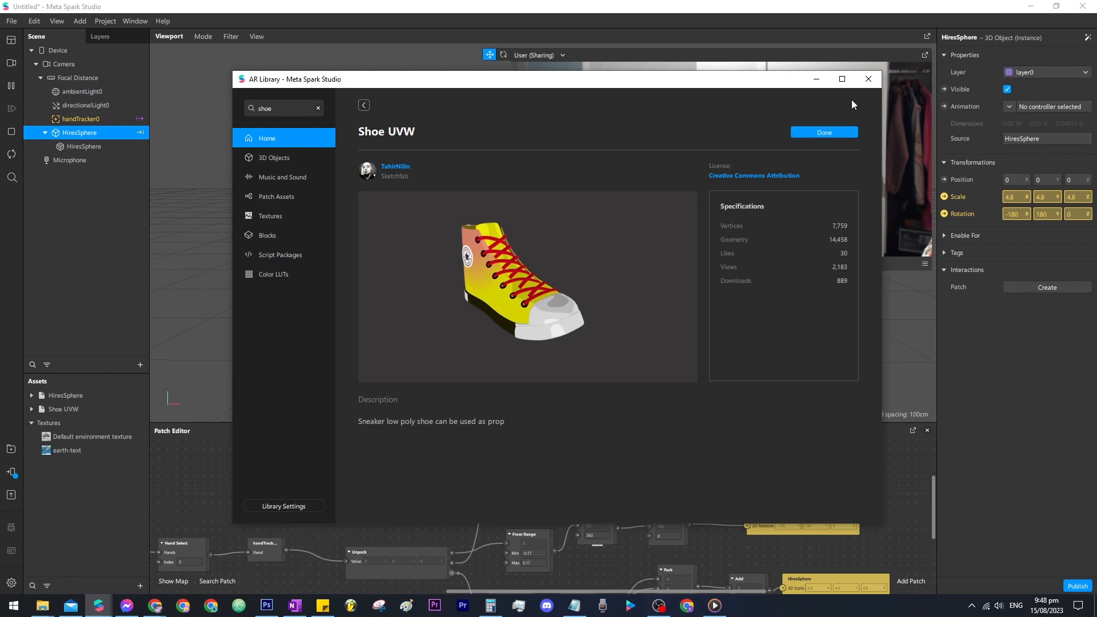
left_click(816, 80)
left_click(127, 280)
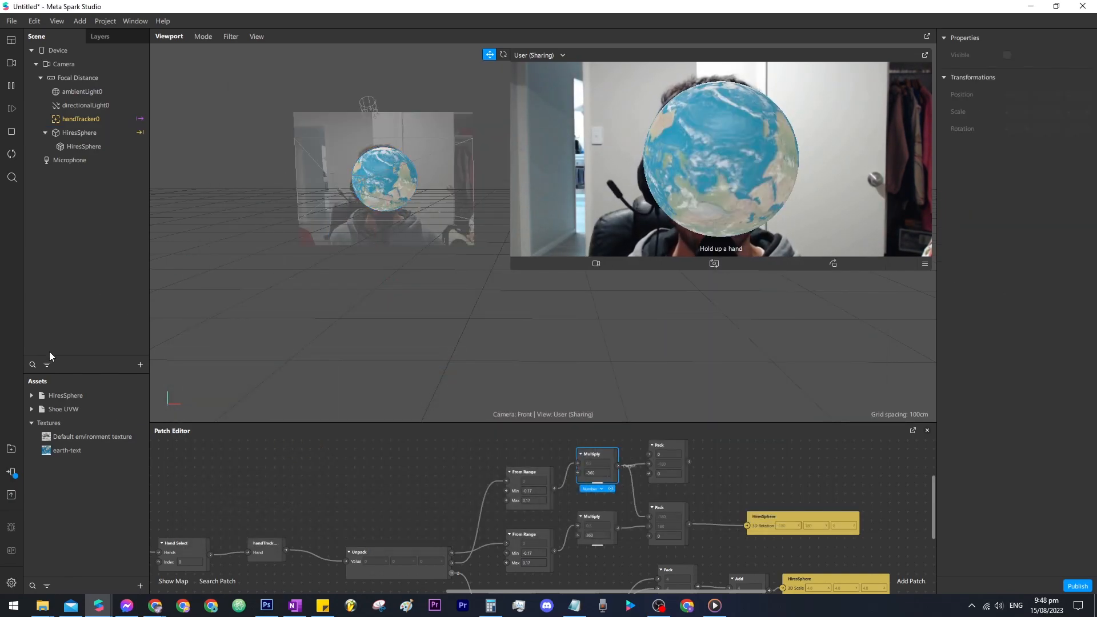
Place the Shoe UVW model inside the parent HiresSphere object in the scene and shrink the camera preview.
left_click(62, 394)
left_click_drag(63, 409, 98, 334)
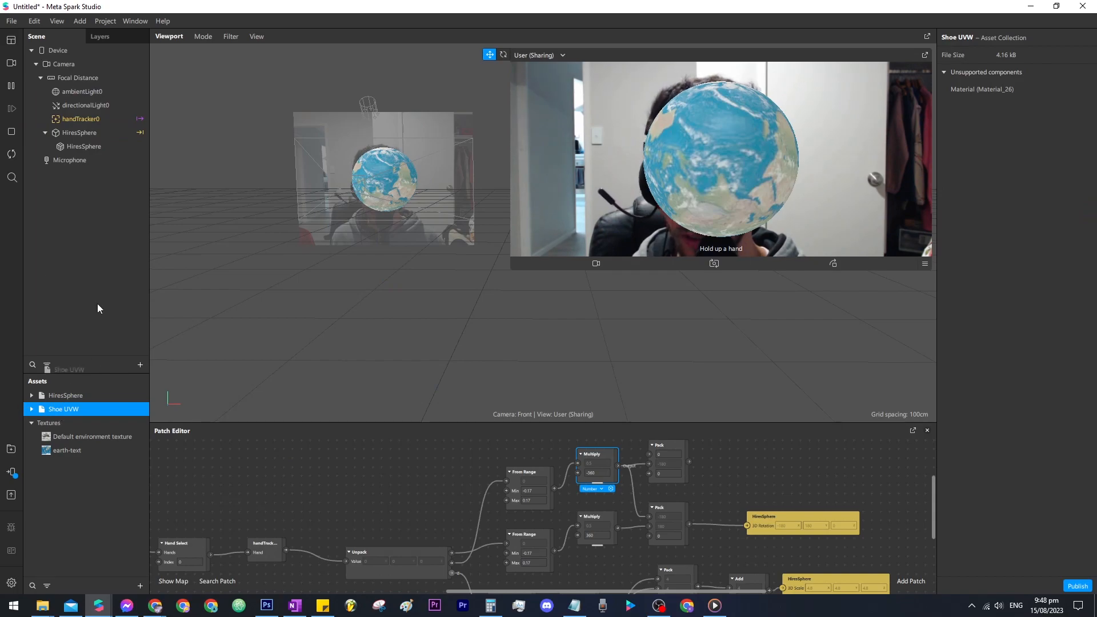
left_click_drag(102, 160, 107, 143)
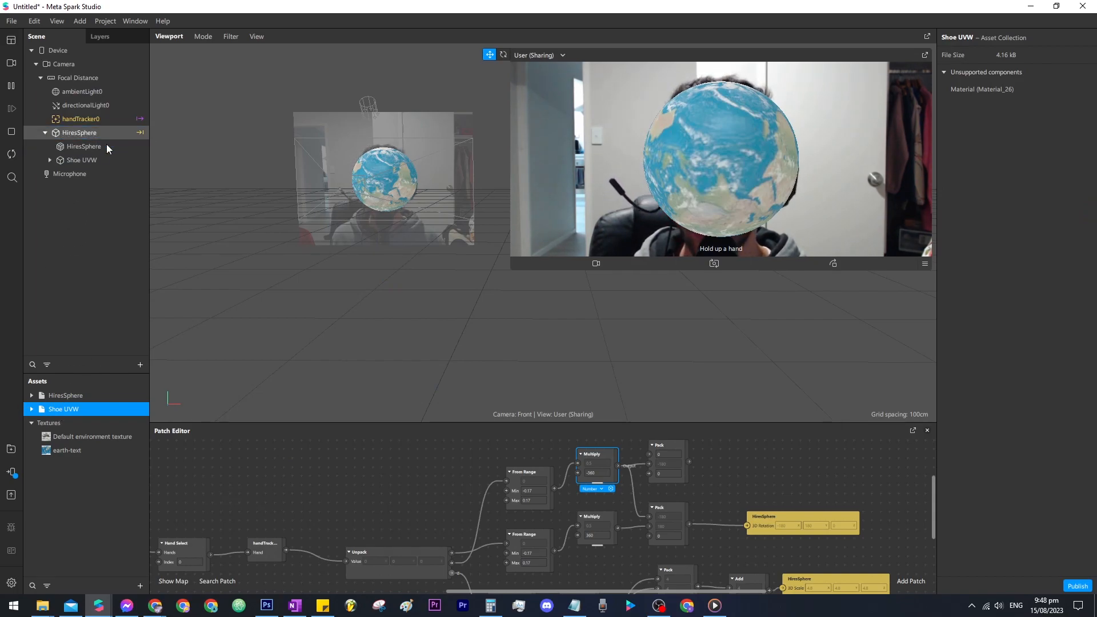
scroll(529, 162, "down", 3)
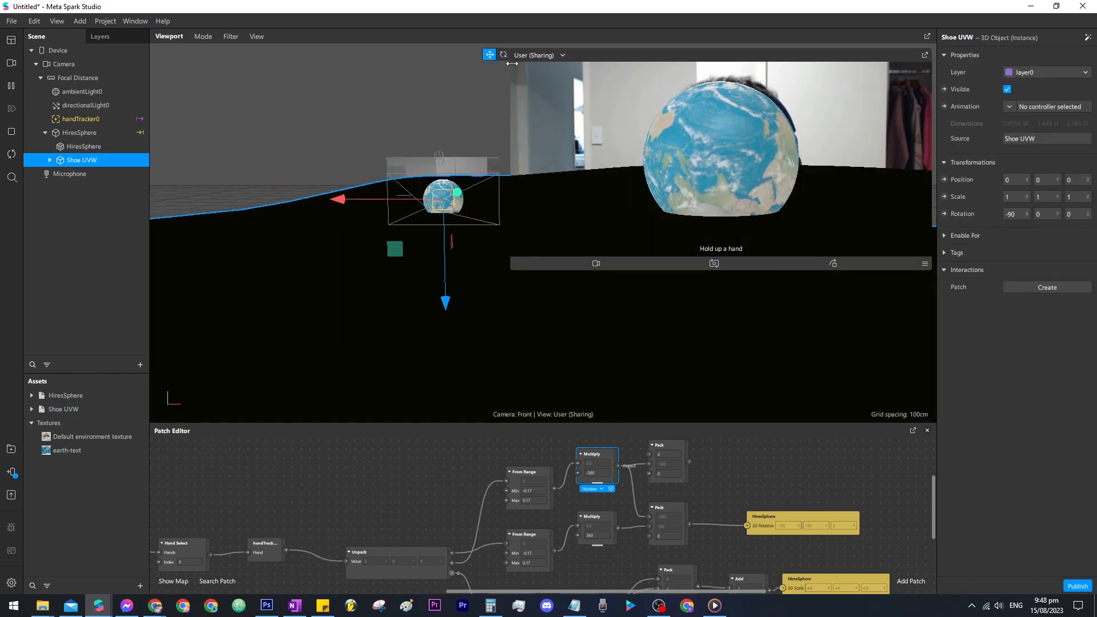
left_click_drag(511, 90, 613, 90)
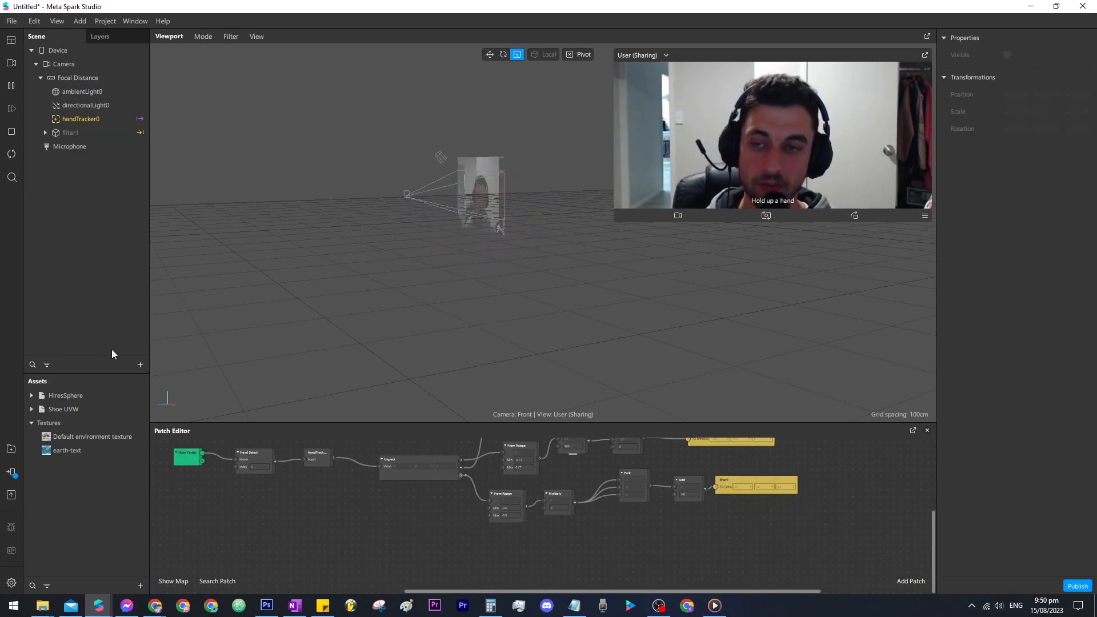
Insert a Particle System into the scene.
left_click(140, 365)
scroll(103, 291, "down", 10)
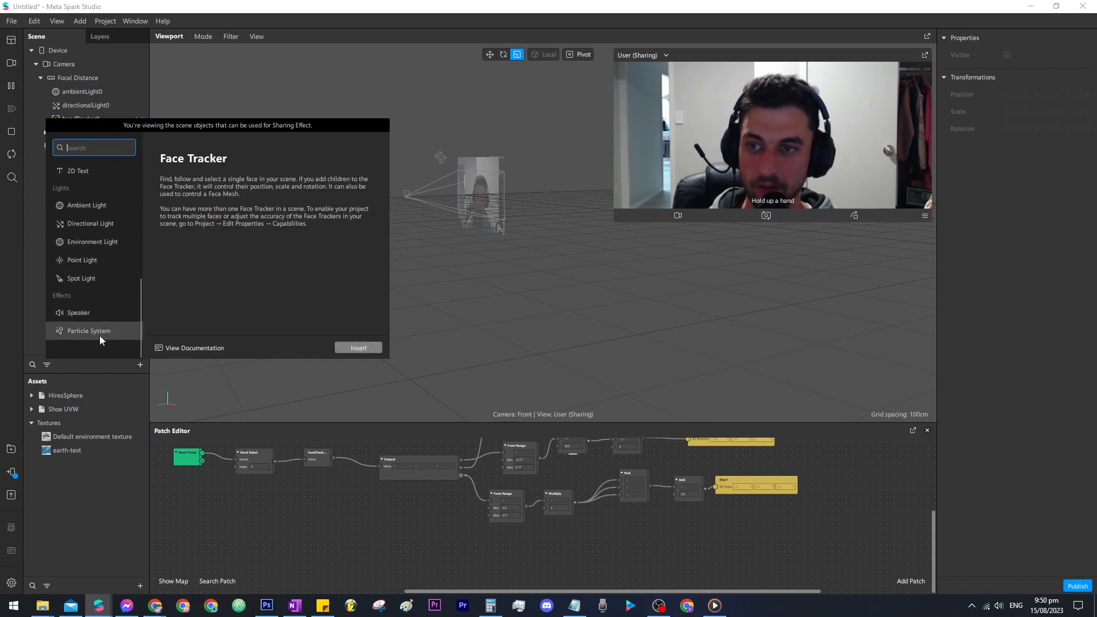
left_click(98, 334)
left_click(359, 348)
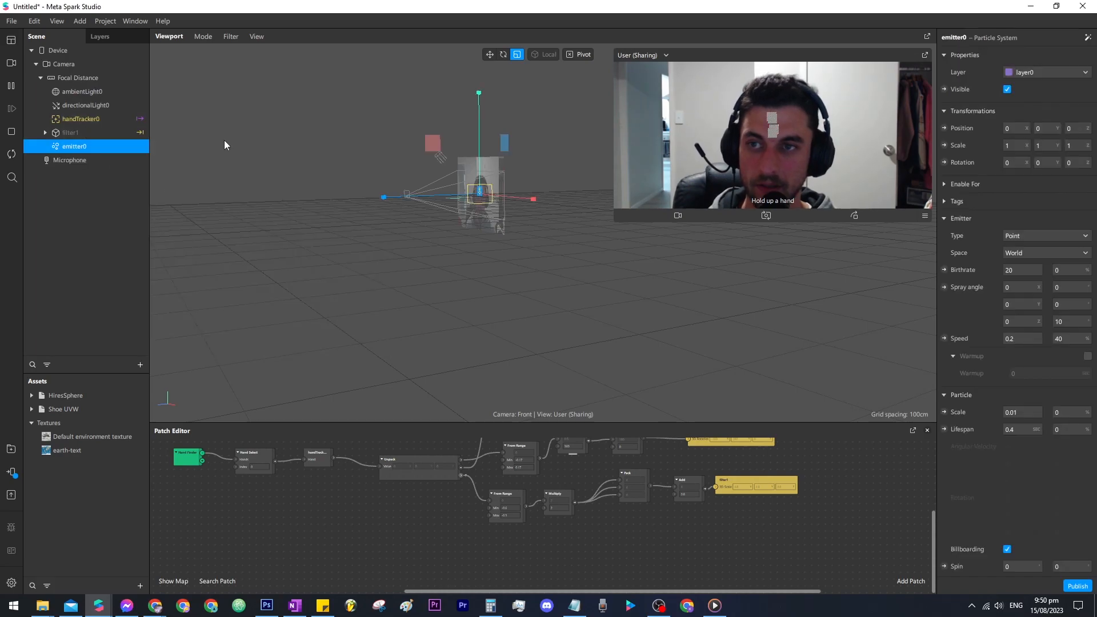
Rotate the particle emitter to 180 degrees about Z and raise it above the head to a Y position of about 0.15.
scroll(434, 169, "up", 3)
right_click_drag(433, 224, 498, 233)
scroll(384, 189, "up", 5)
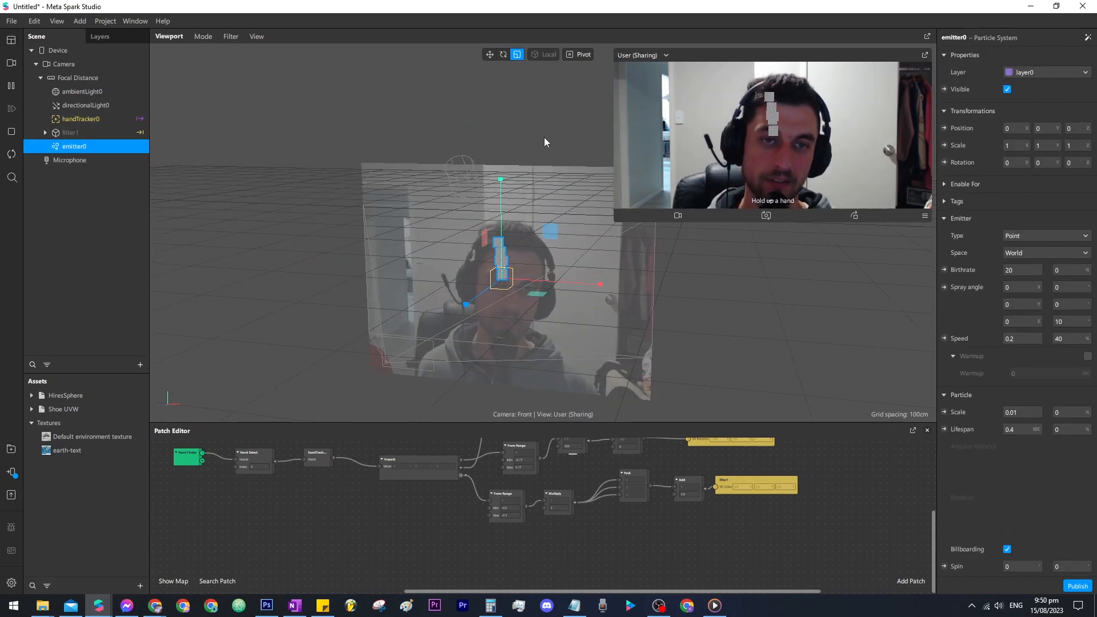
left_click(503, 55)
left_click_drag(532, 216, 464, 340)
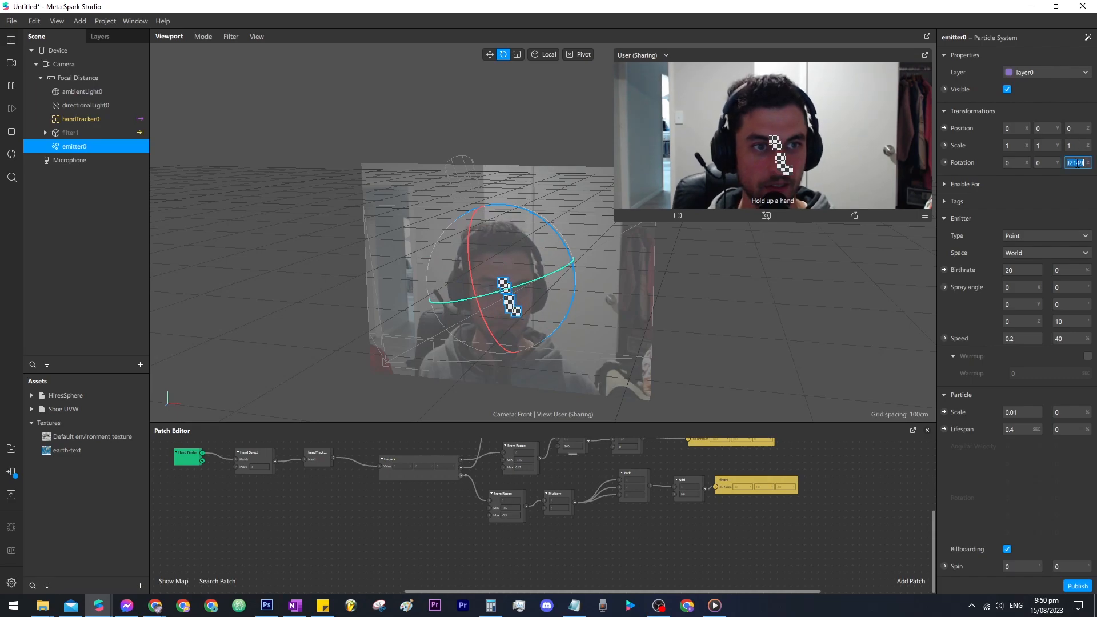
type("180")
key("Return")
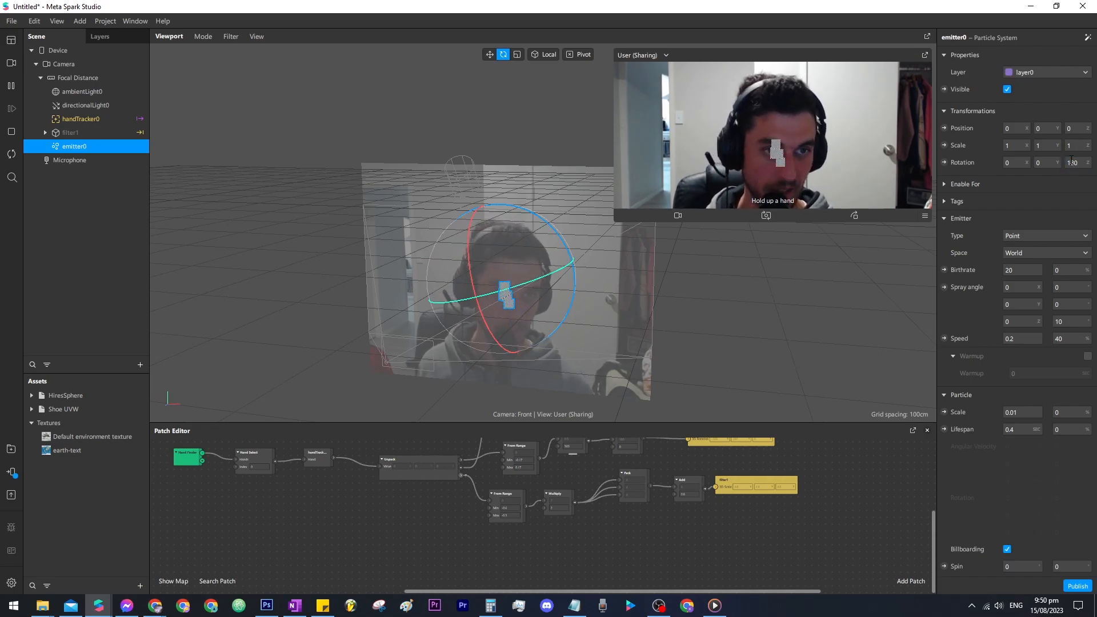
key("w")
left_click_drag(458, 329, 460, 264)
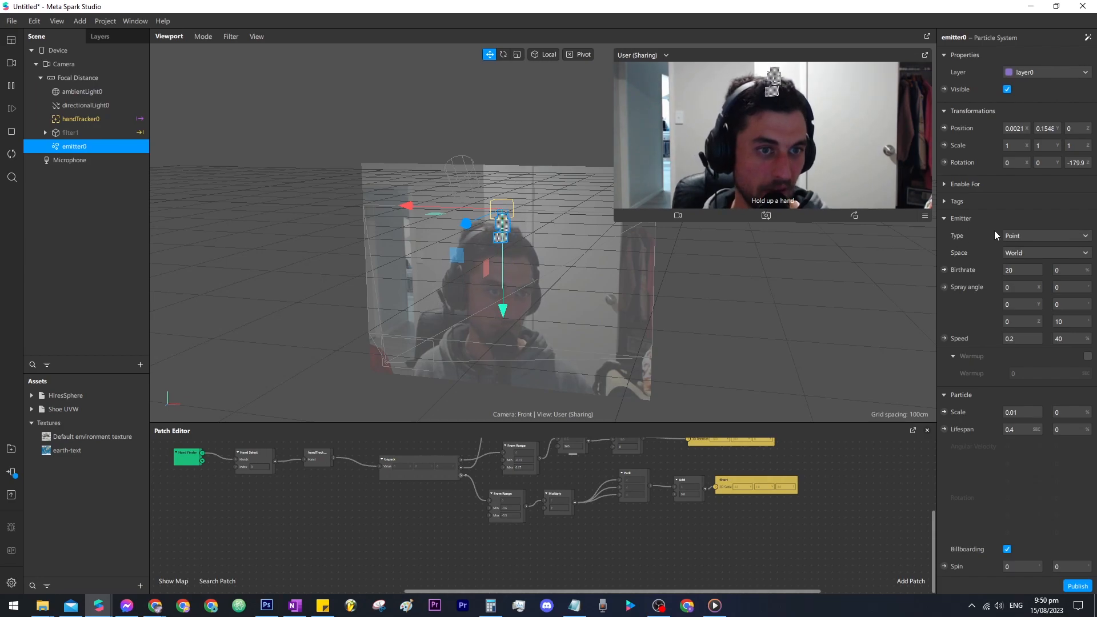
Change the particle emitter's type to Line.
scroll(554, 253, "up", 5)
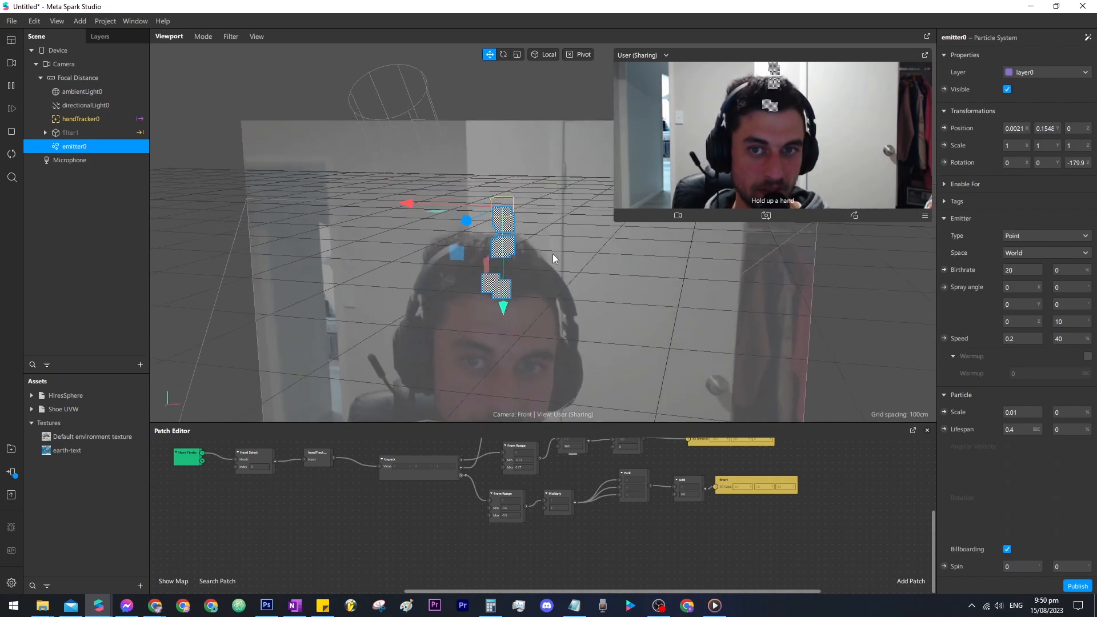
scroll(534, 232, "up", 4)
scroll(575, 238, "down", 3)
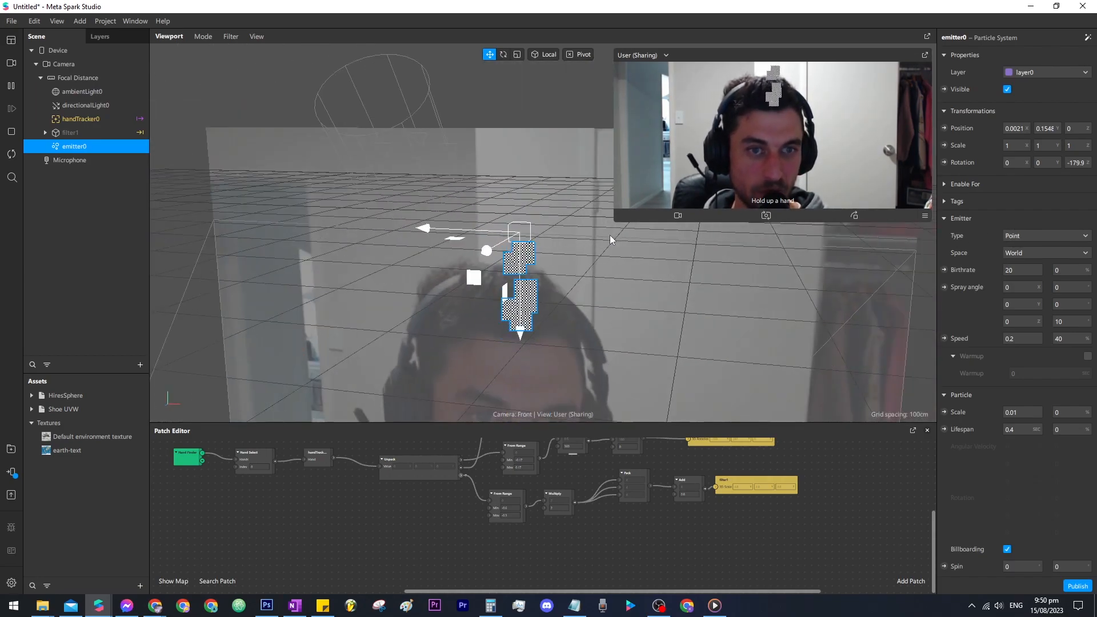
left_click(1023, 237)
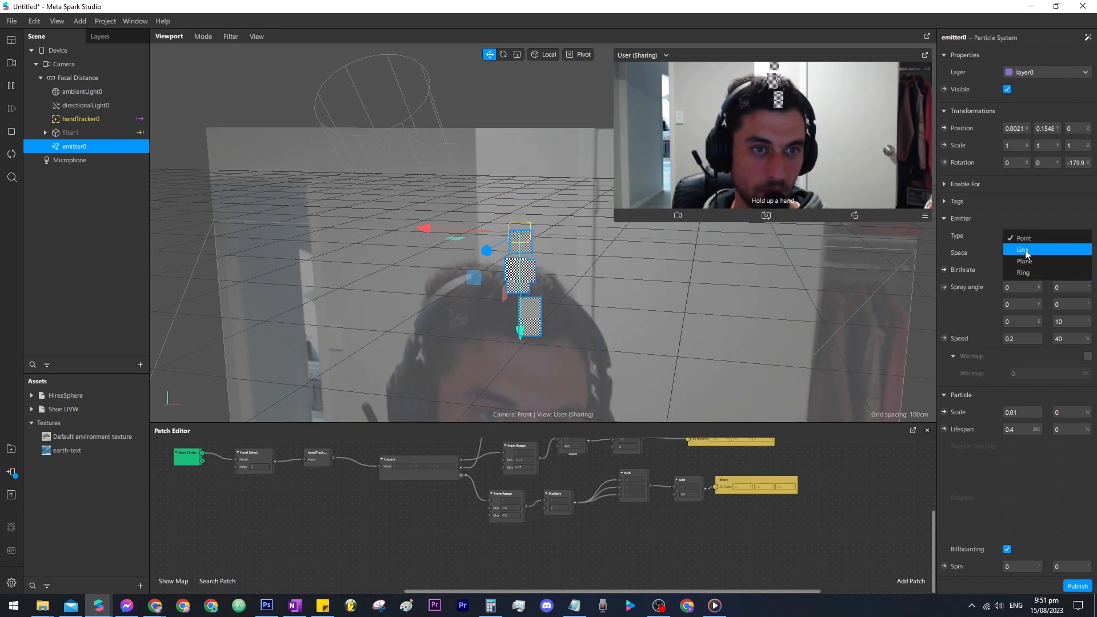
left_click(1024, 251)
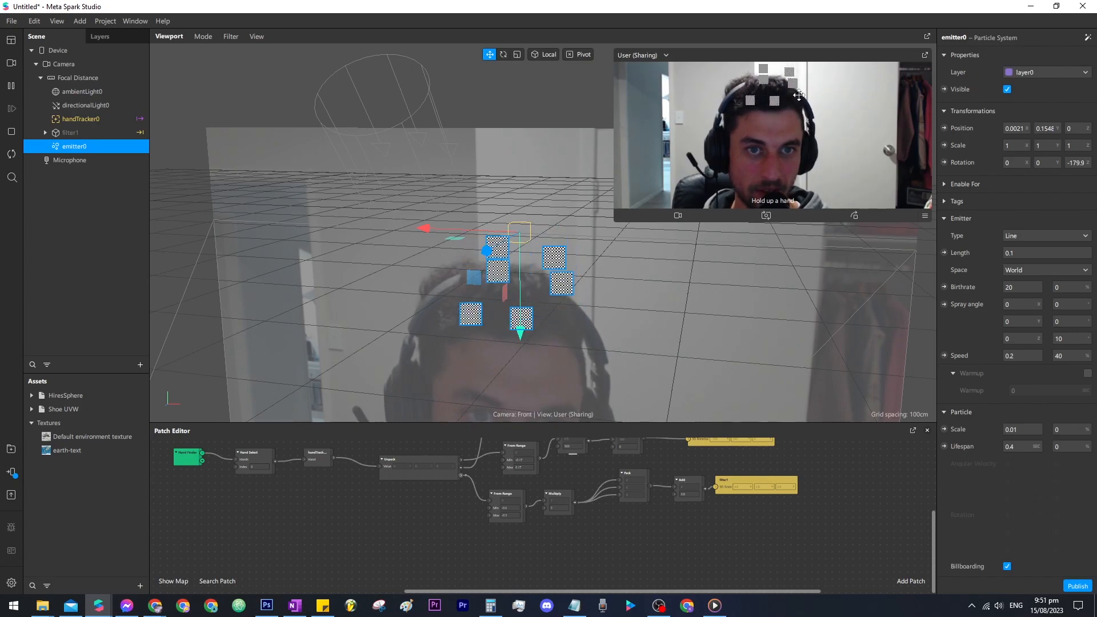
right_click_drag(661, 294, 706, 284)
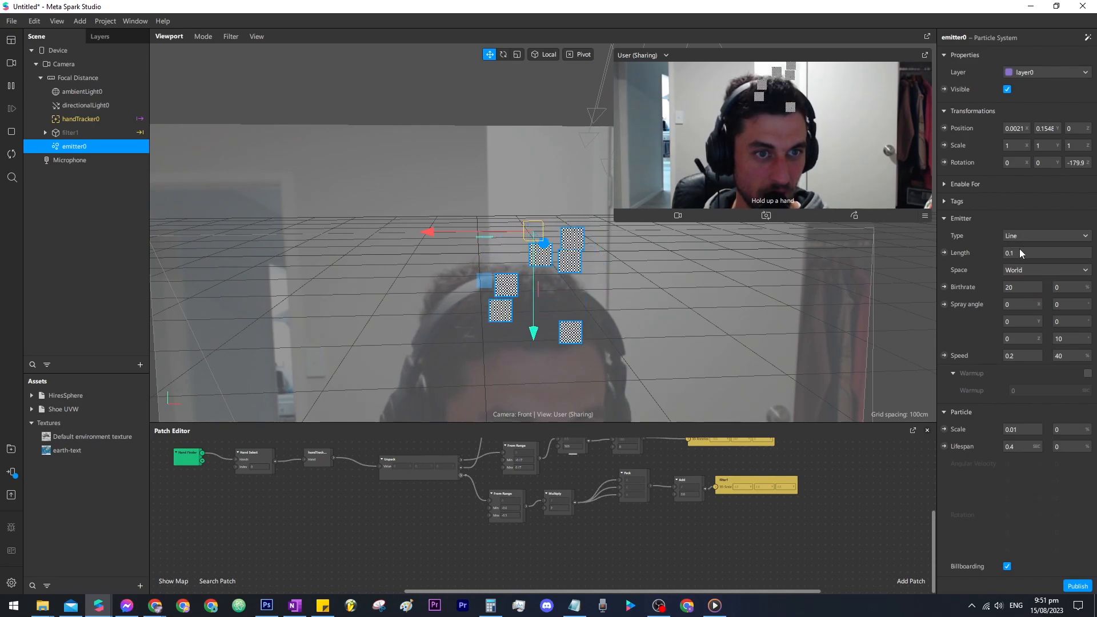
Set the line emitter's length to 0.5.
left_click(1088, 253)
key("BackSpace")
key("BackSpace")
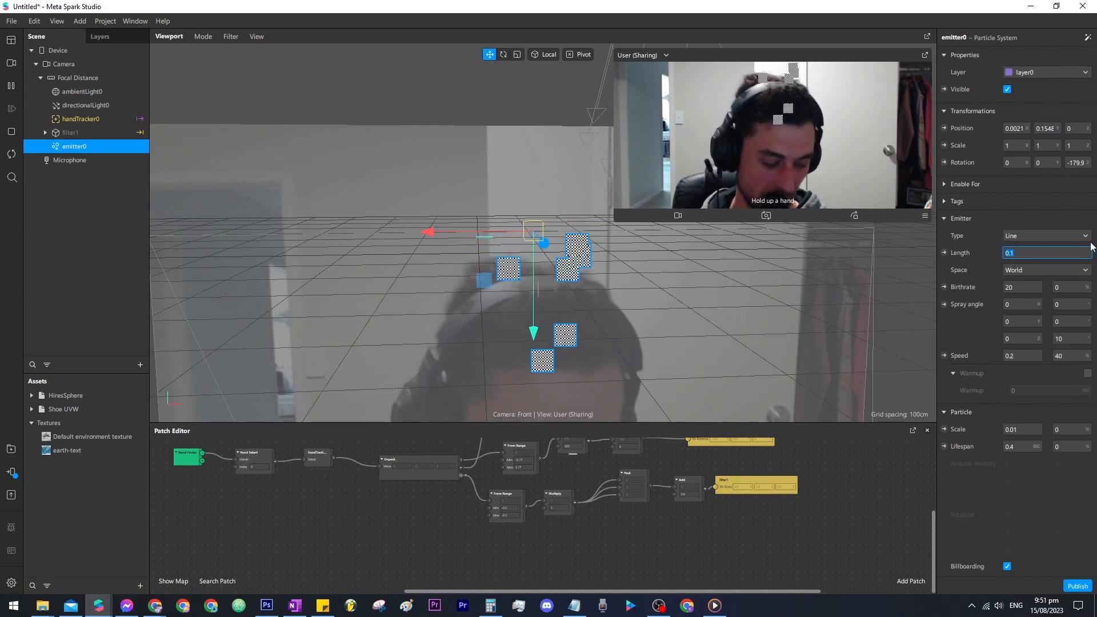
type(".5")
key("Return")
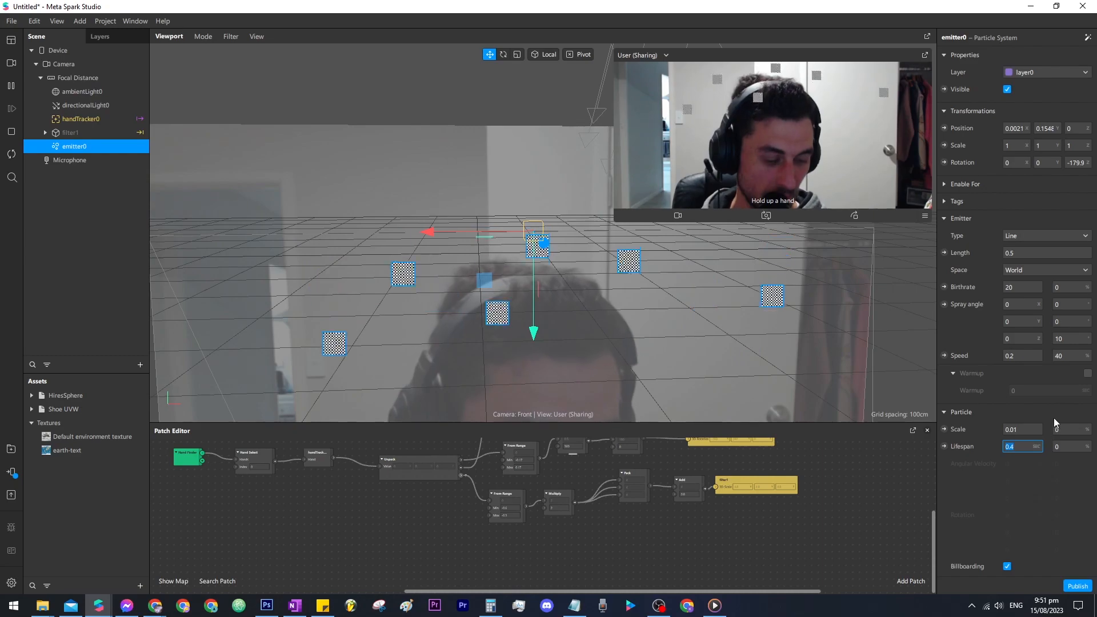
Set the emitter's particle lifespan to 2 and assign it a newly created material.
type("2")
key("Return")
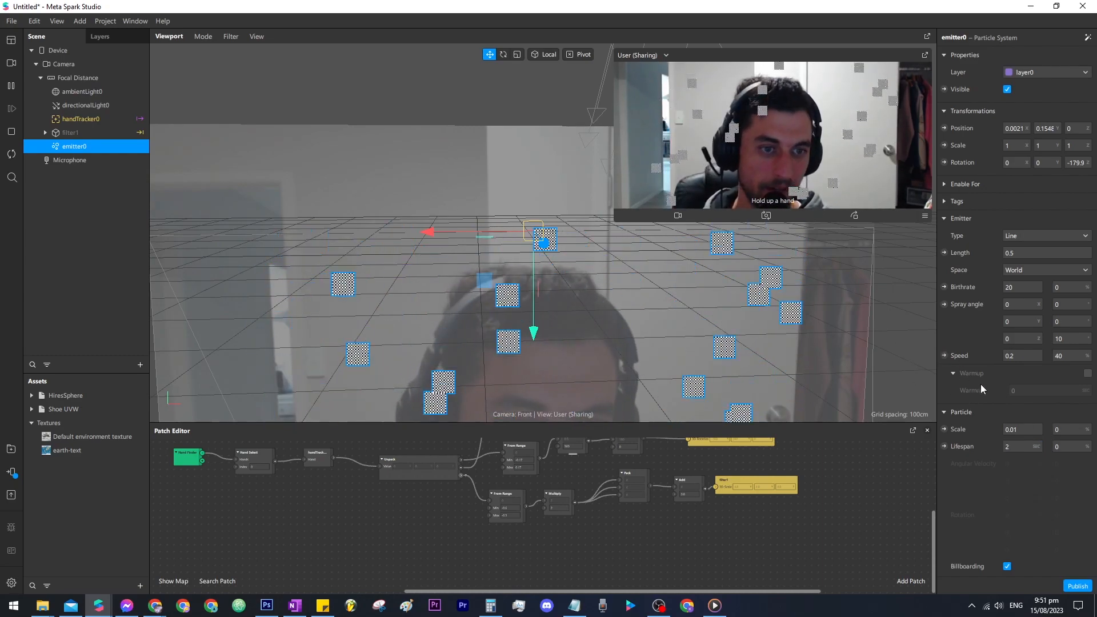
scroll(1000, 414, "down", 3)
scroll(1011, 402, "down", 5)
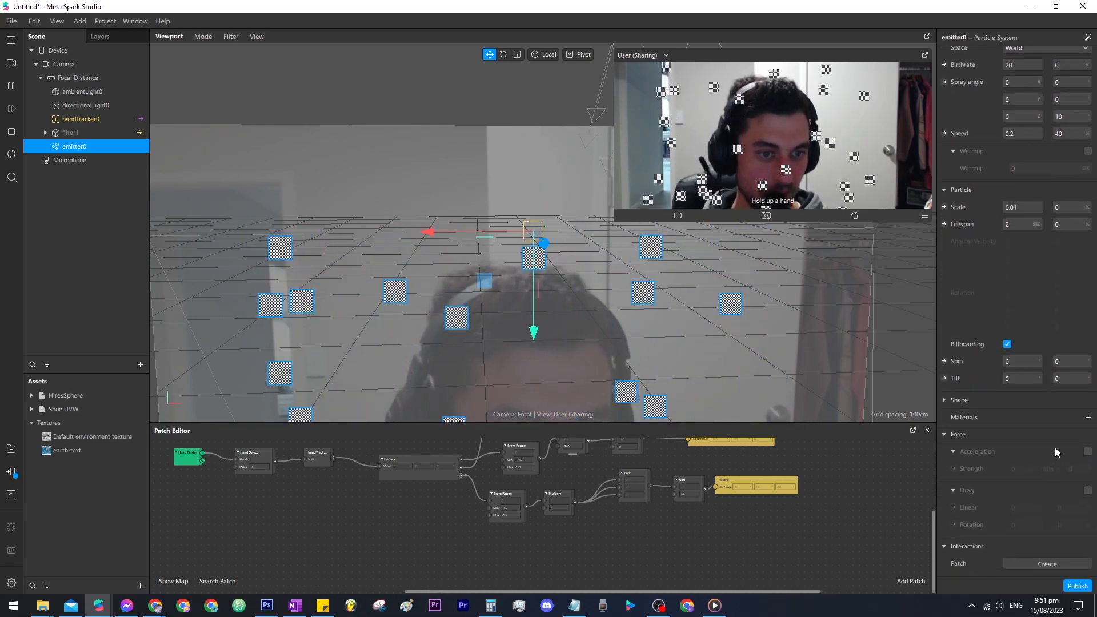
left_click(1088, 417)
left_click(1031, 456)
Set the particle material's shader type to Flat and load the drop image from the v7hand folder as its texture.
left_click(984, 434)
left_click(1039, 55)
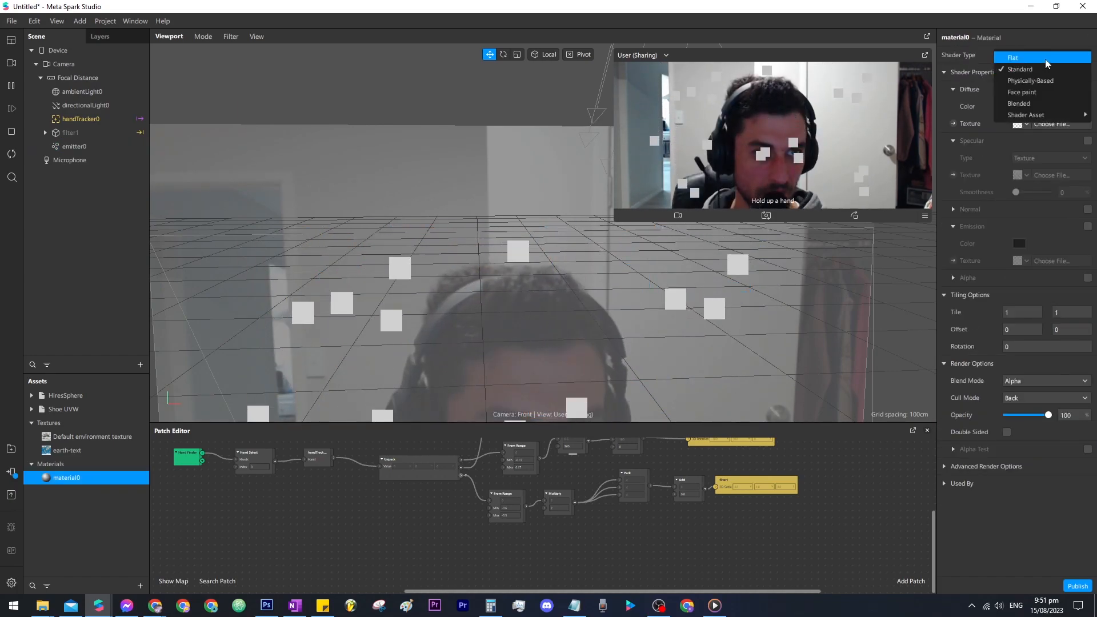
left_click(1041, 58)
left_click(1051, 124)
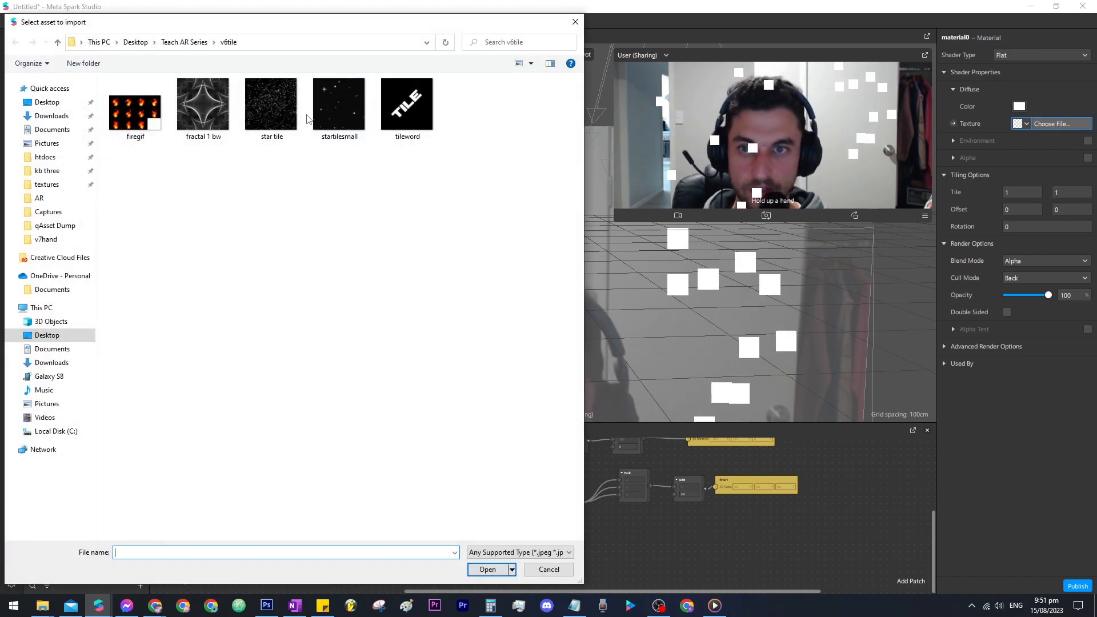
left_click(184, 42)
double_click(523, 117)
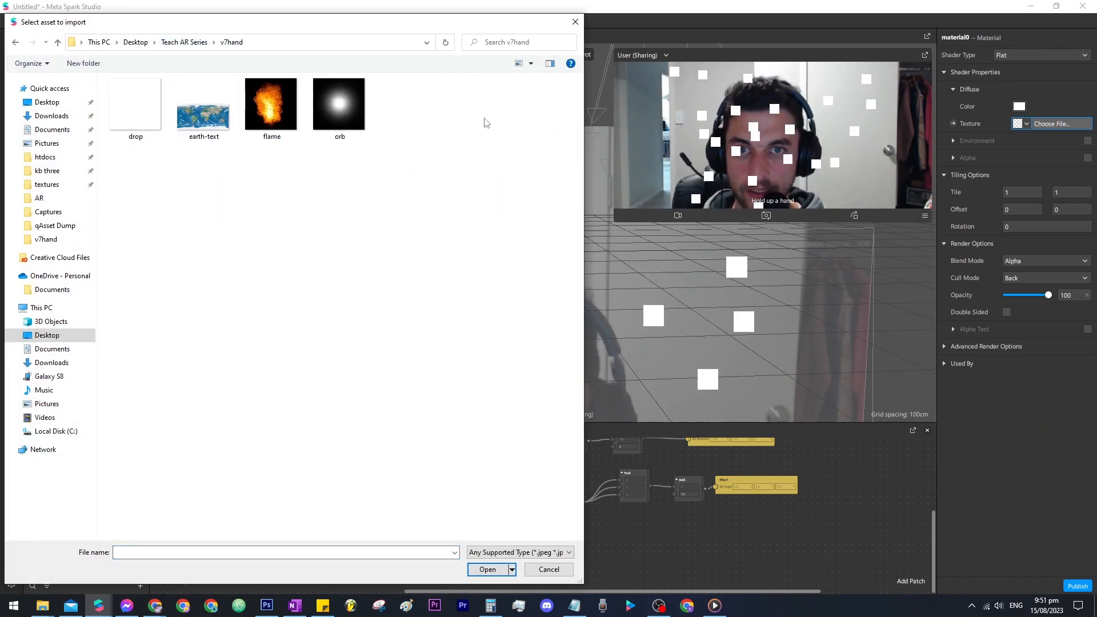
left_click(139, 114)
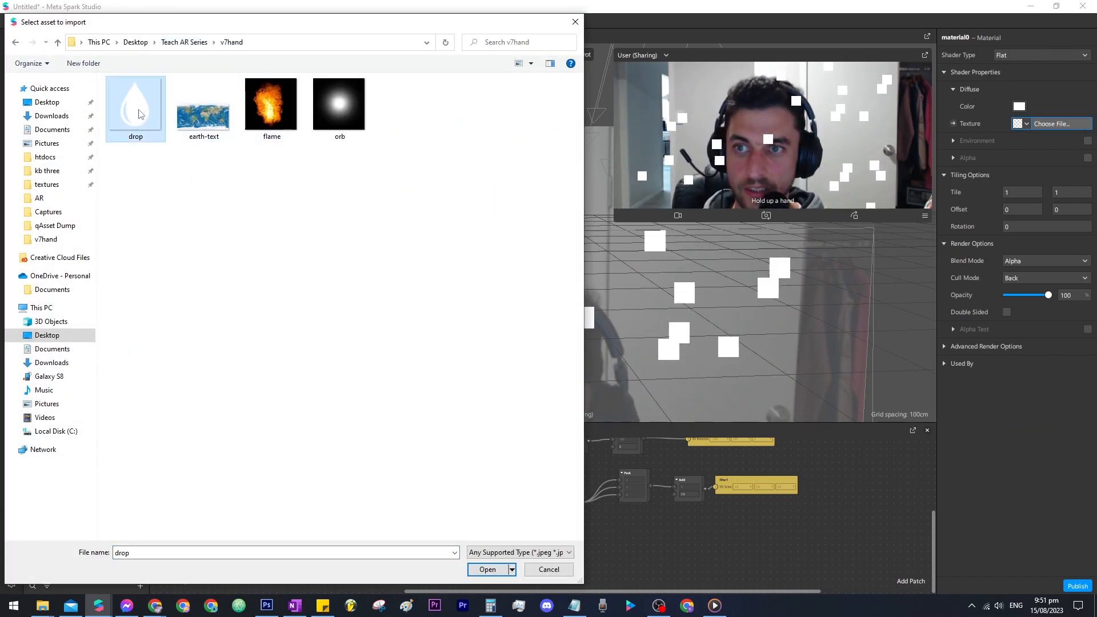
left_click(488, 569)
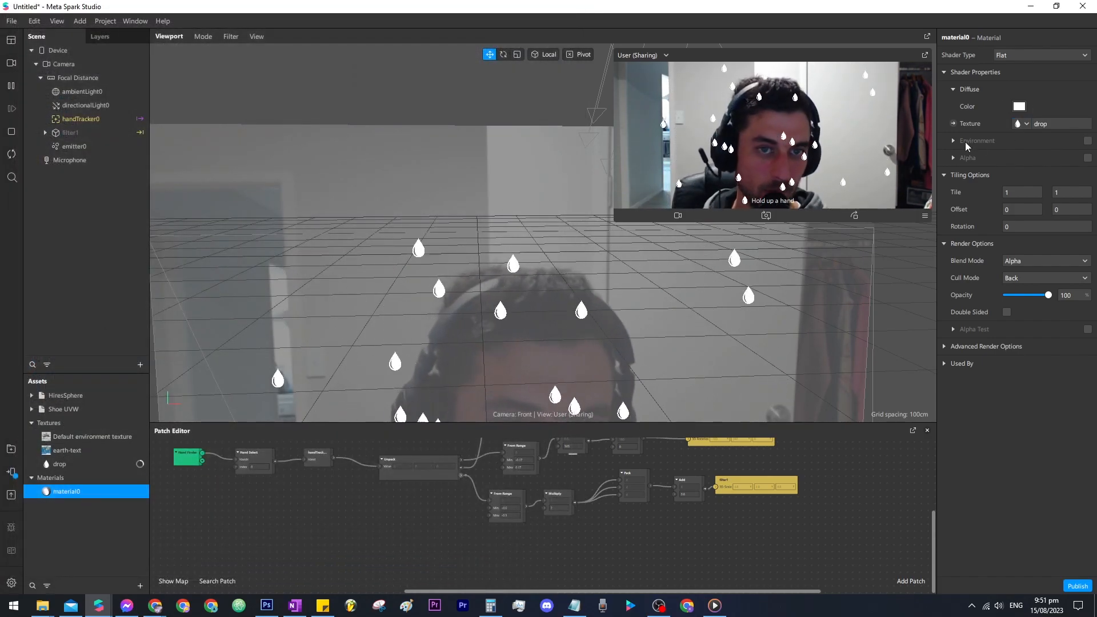
Change the drop material's diffuse color to a light blue.
left_click(1018, 106)
left_click(601, 196)
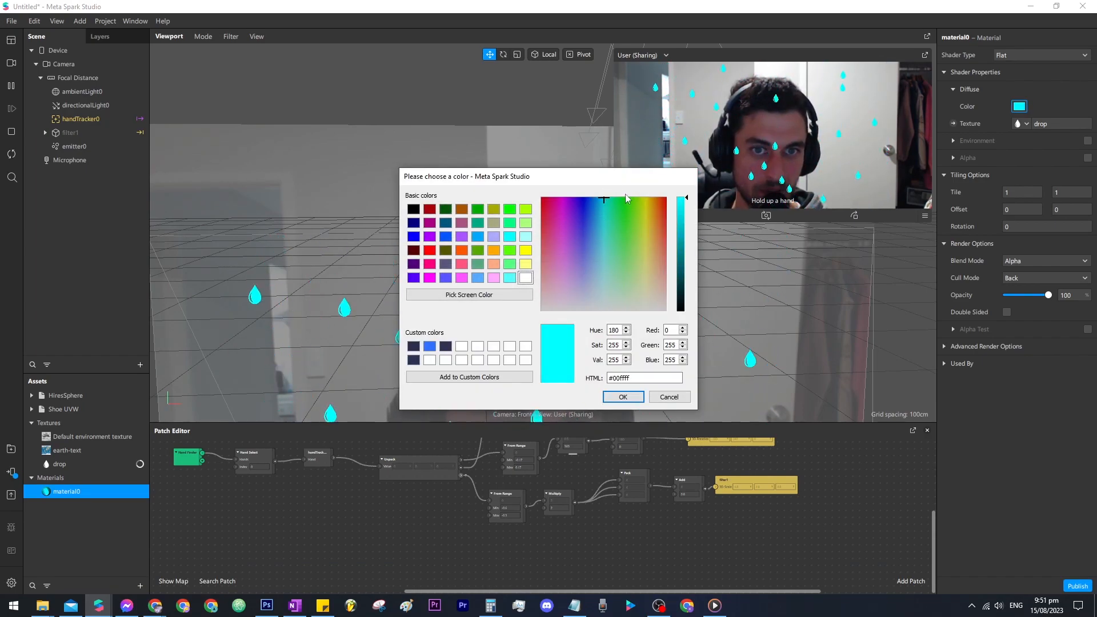
left_click(600, 210)
left_click(623, 397)
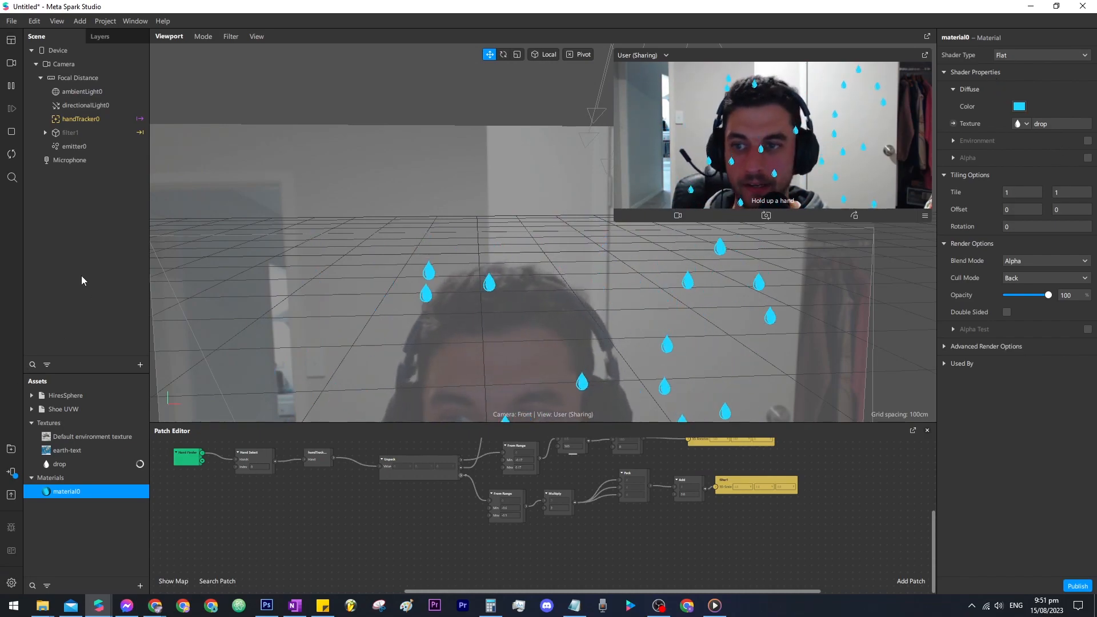
Set the emitter's Z spray angle to 15 degrees with a variation of 0.
left_click(71, 147)
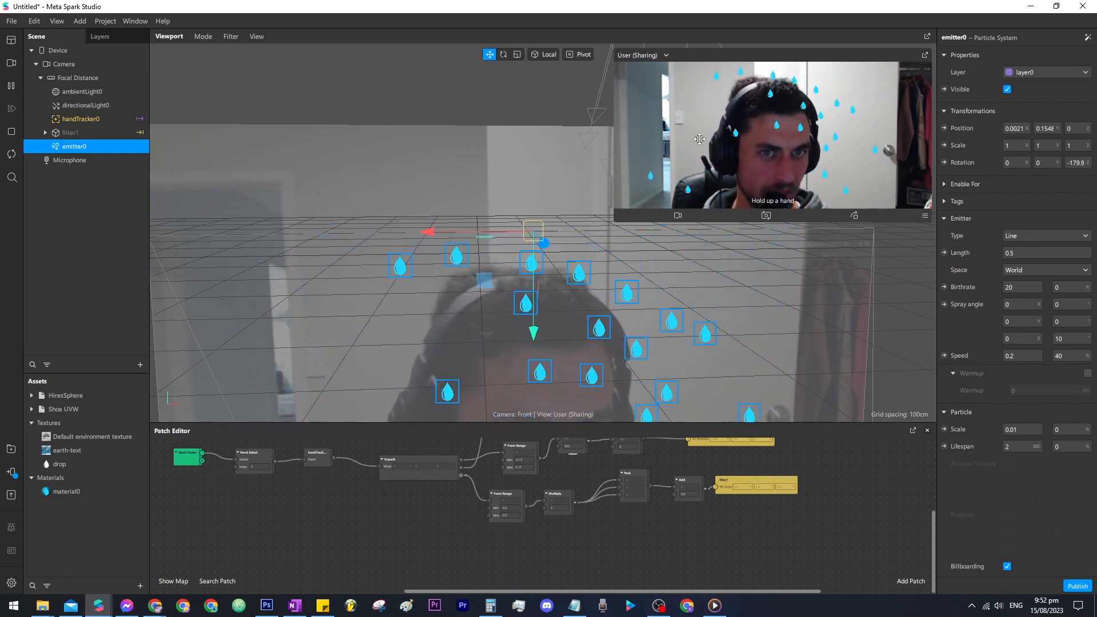
left_click(1071, 339)
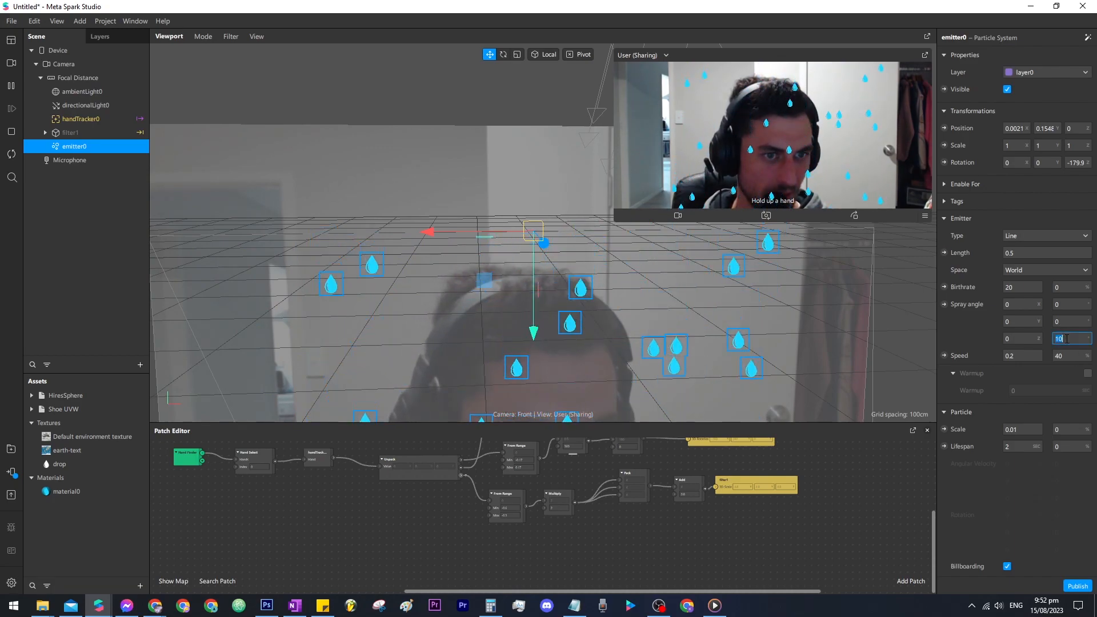
type("0")
key("Return")
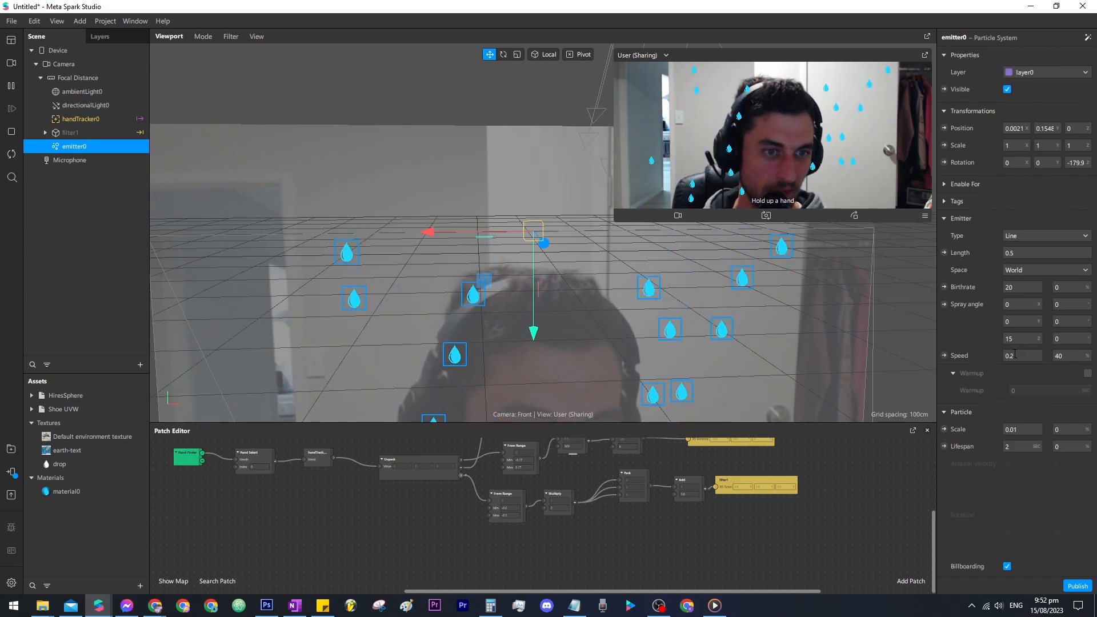
Tilt the emitter's drop particles to -15 degrees so they align with their slanted fall.
scroll(1023, 355, "down", 2)
scroll(1031, 414, "down", 2)
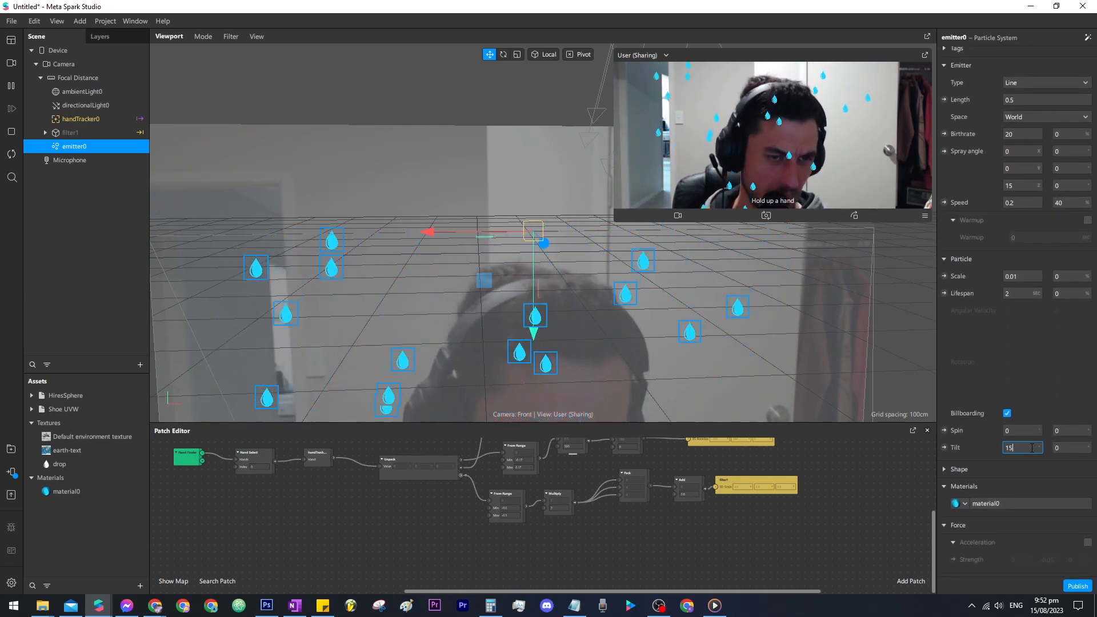
key("Return")
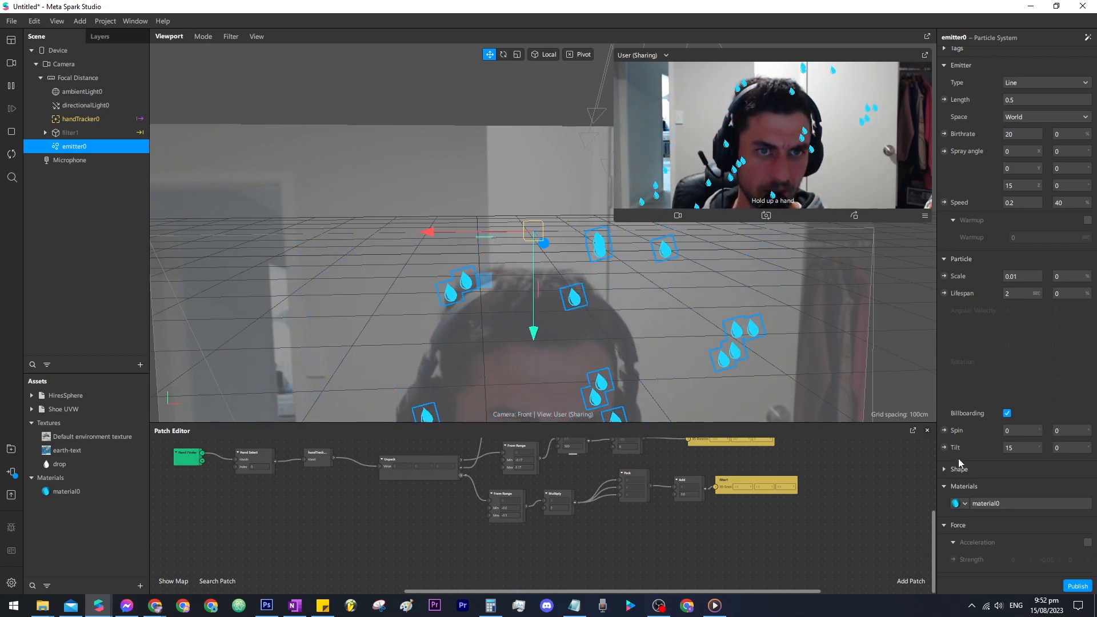
type("-15")
key("Return")
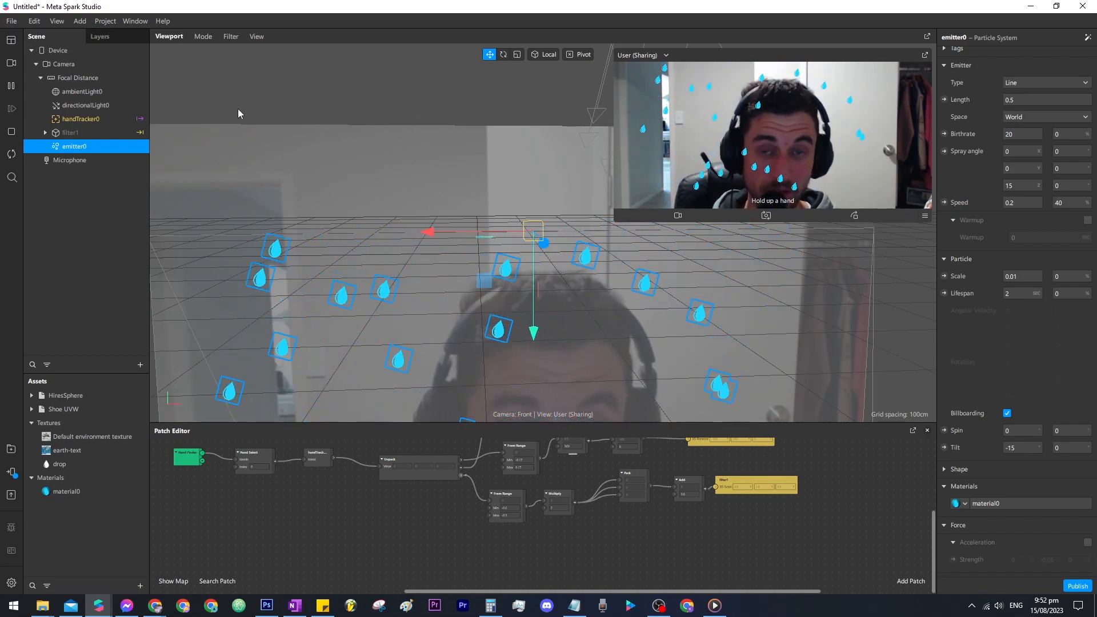
Insert a Face Tracker into the scene and nest the particle emitter inside it.
left_click(140, 365)
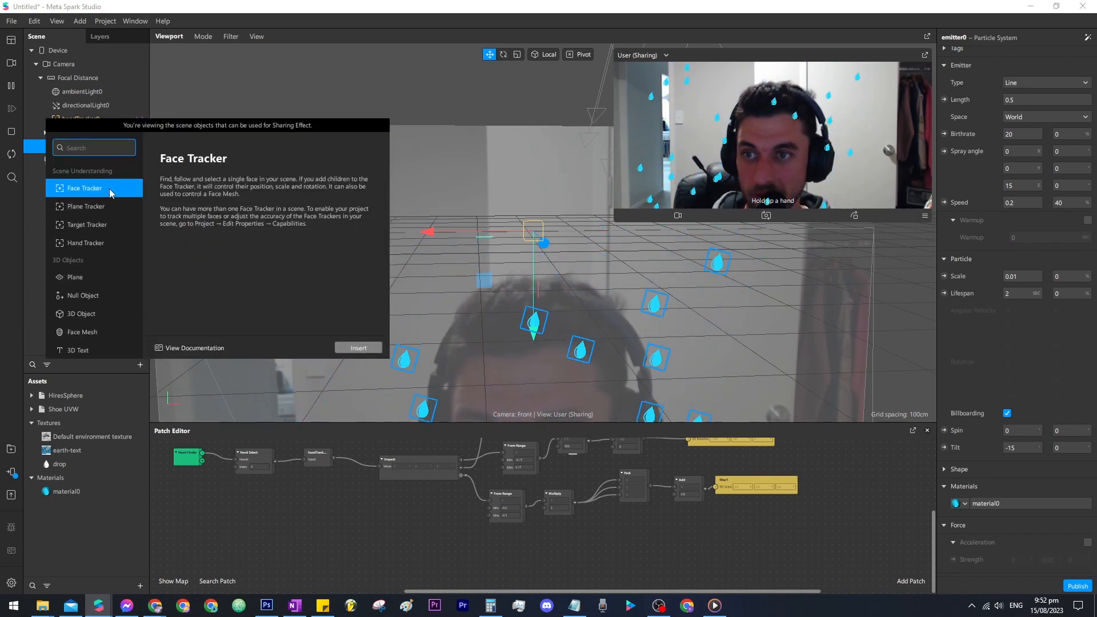
left_click(353, 354)
left_click(82, 148)
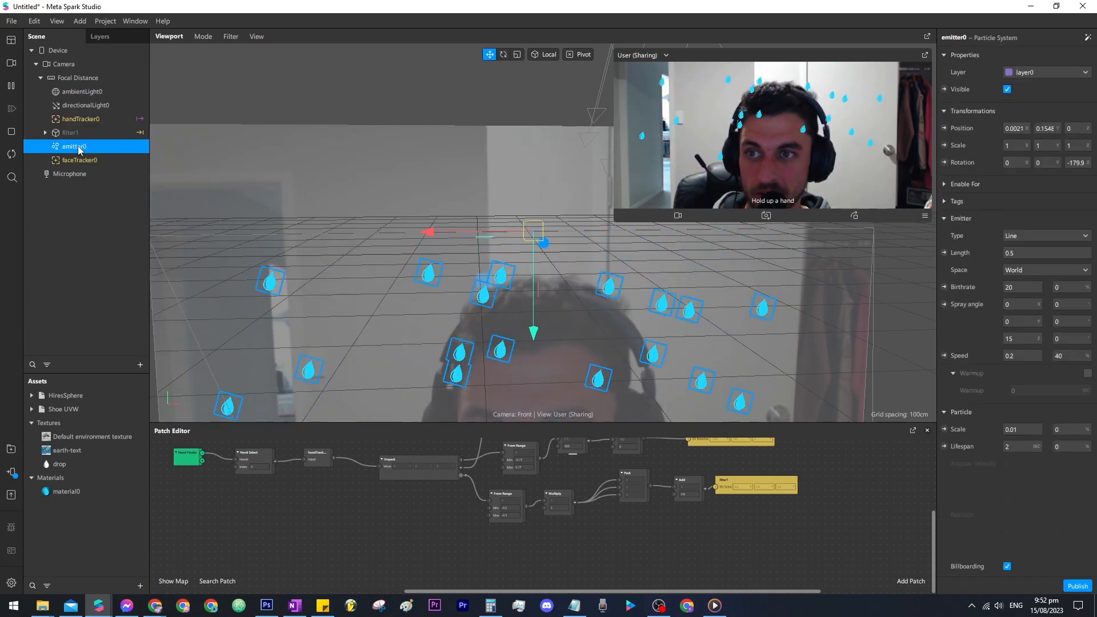
left_click_drag(81, 148, 84, 162)
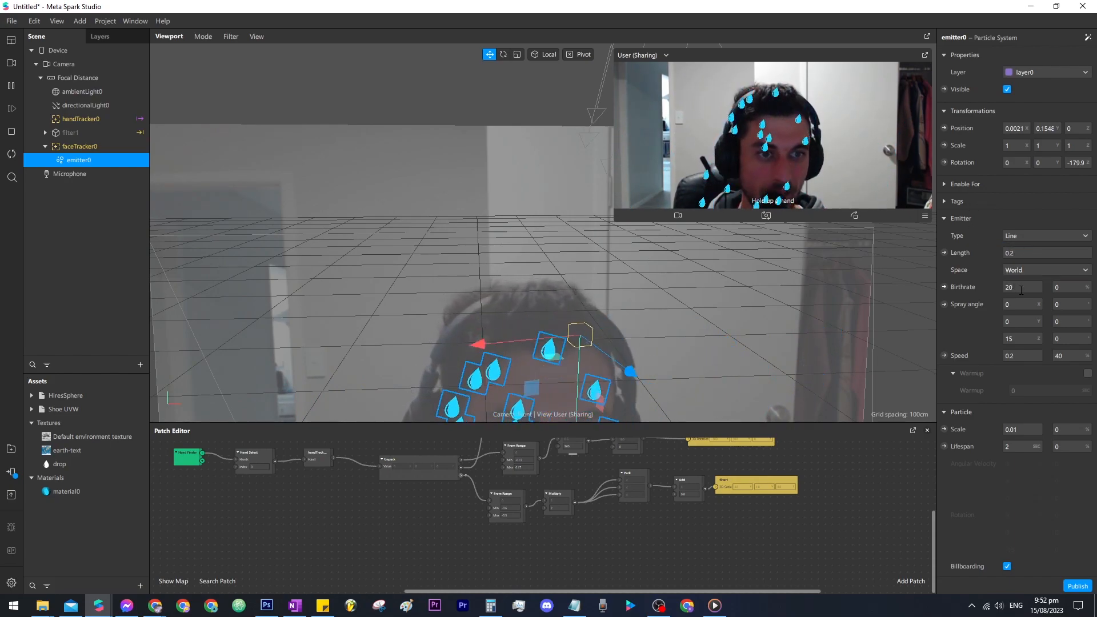
Set the emitter's length to 0.2, birthrate to 30, and particle scale to 0.005 with 50% variation.
type("40")
key("Return")
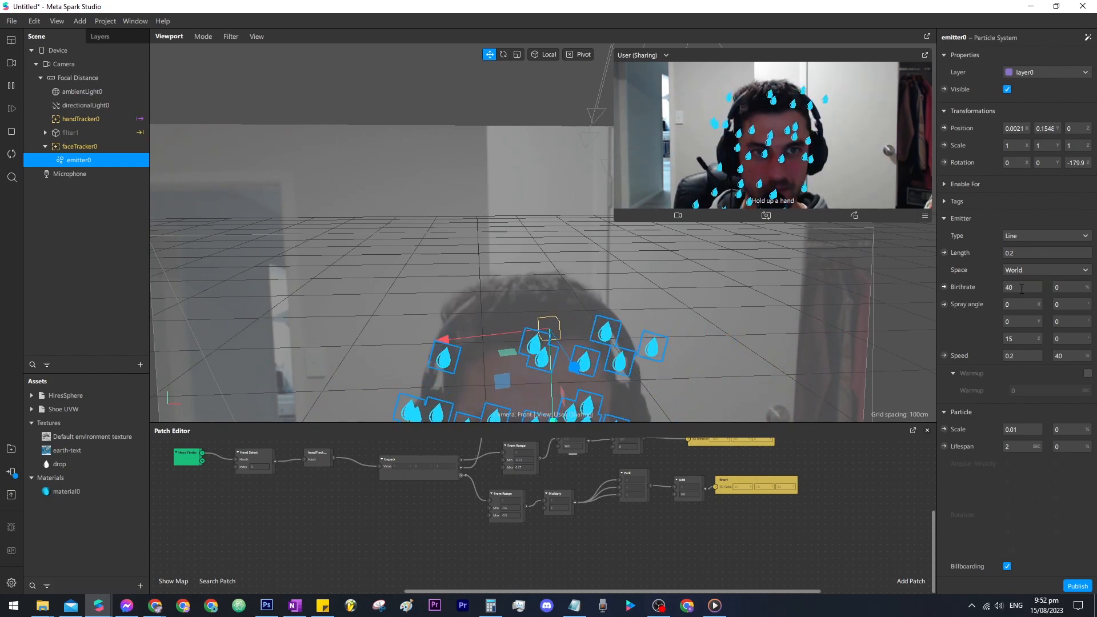
type("30")
key("Return")
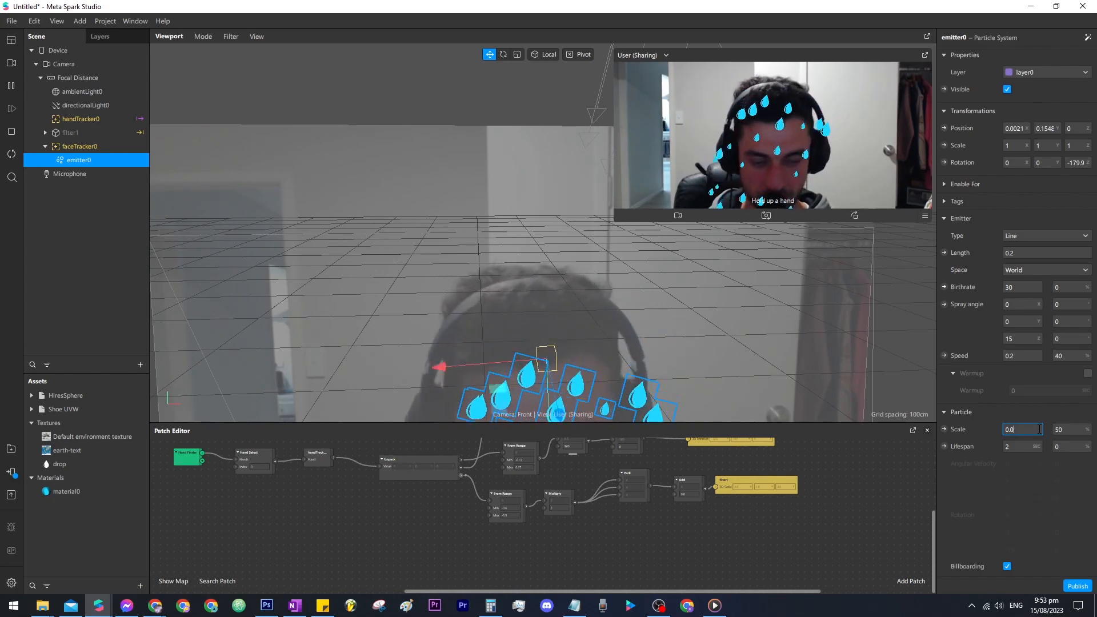
type("05")
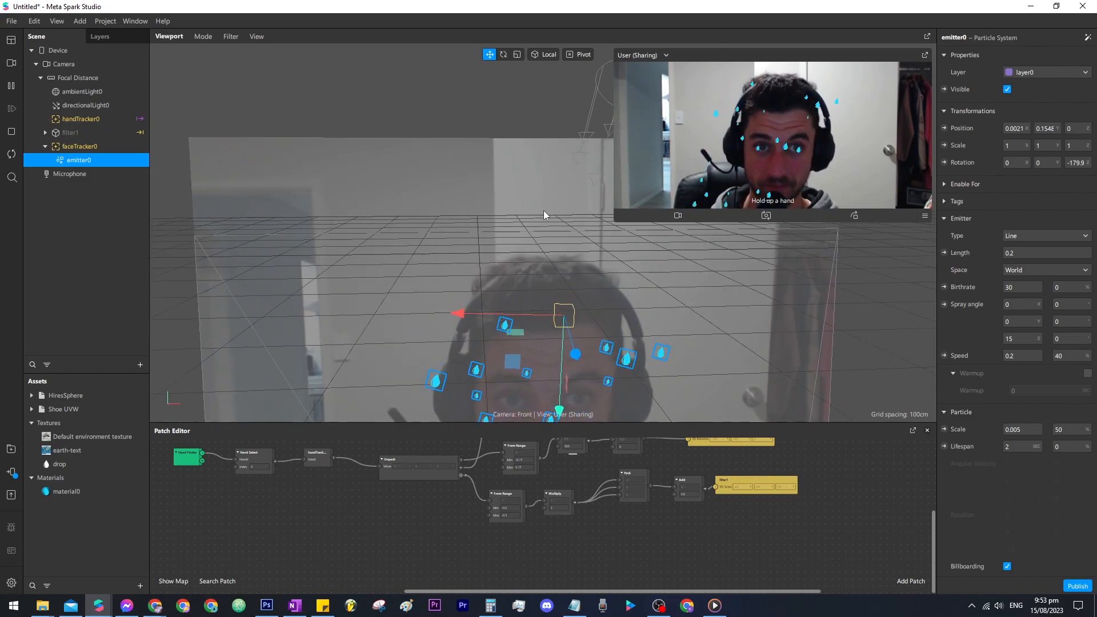
Switch the preview to portrait orientation and import the cloud1 image from the v7hand folder into the assets.
left_click(855, 216)
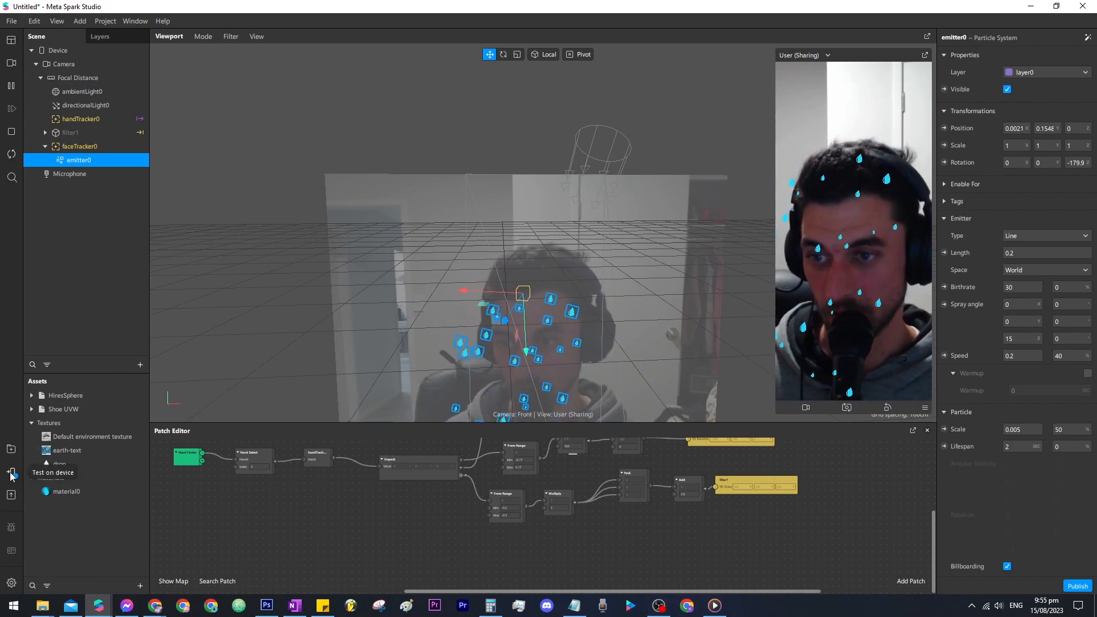
left_click(140, 585)
mouse_move(189, 417)
left_click(258, 418)
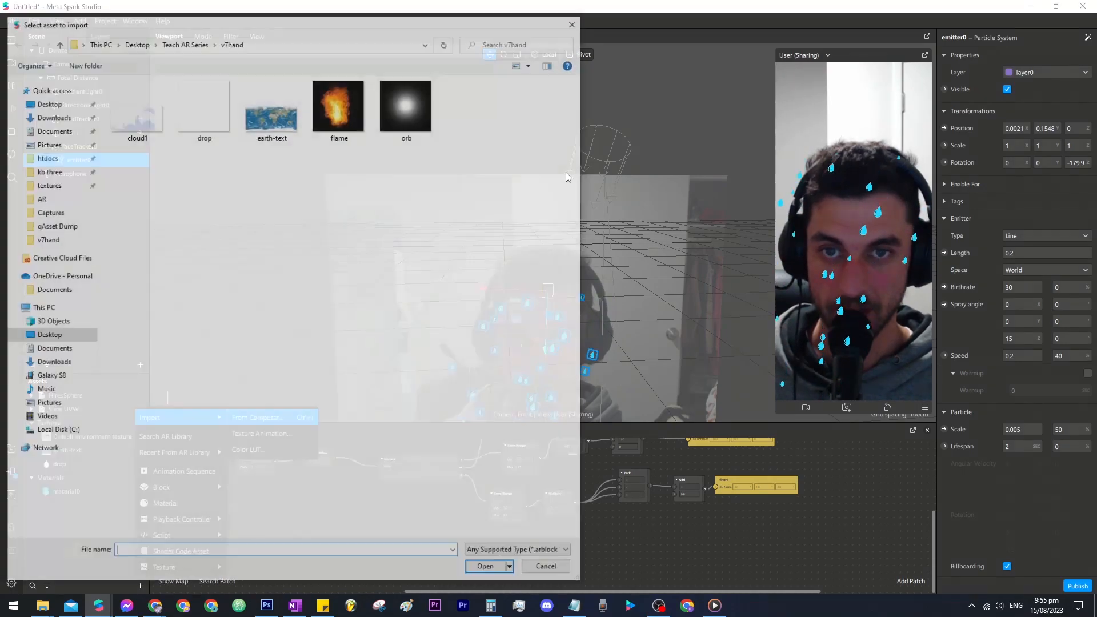
left_click(136, 108)
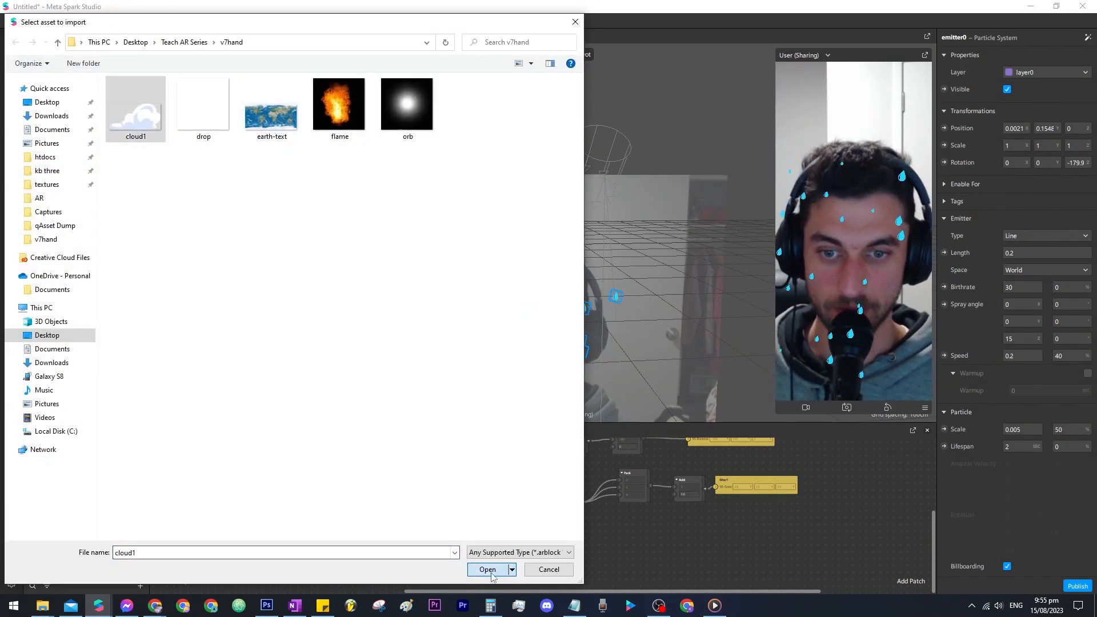
left_click(487, 570)
Add the cloud1 texture to the scene as a plane using the Spin animation action.
right_click(50, 478)
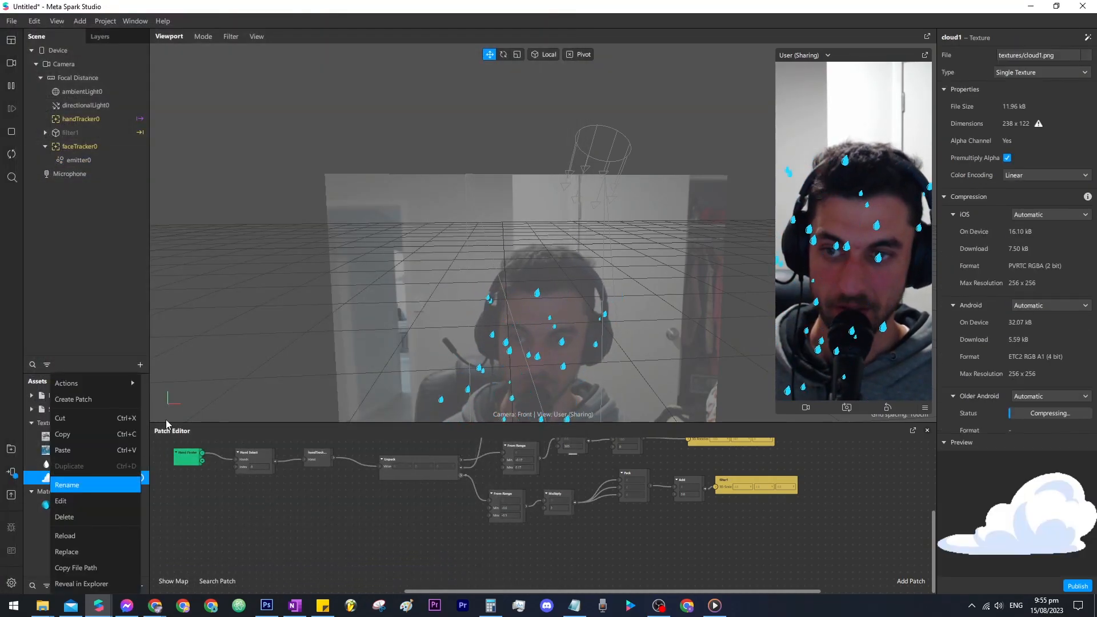
mouse_move(123, 386)
mouse_move(223, 433)
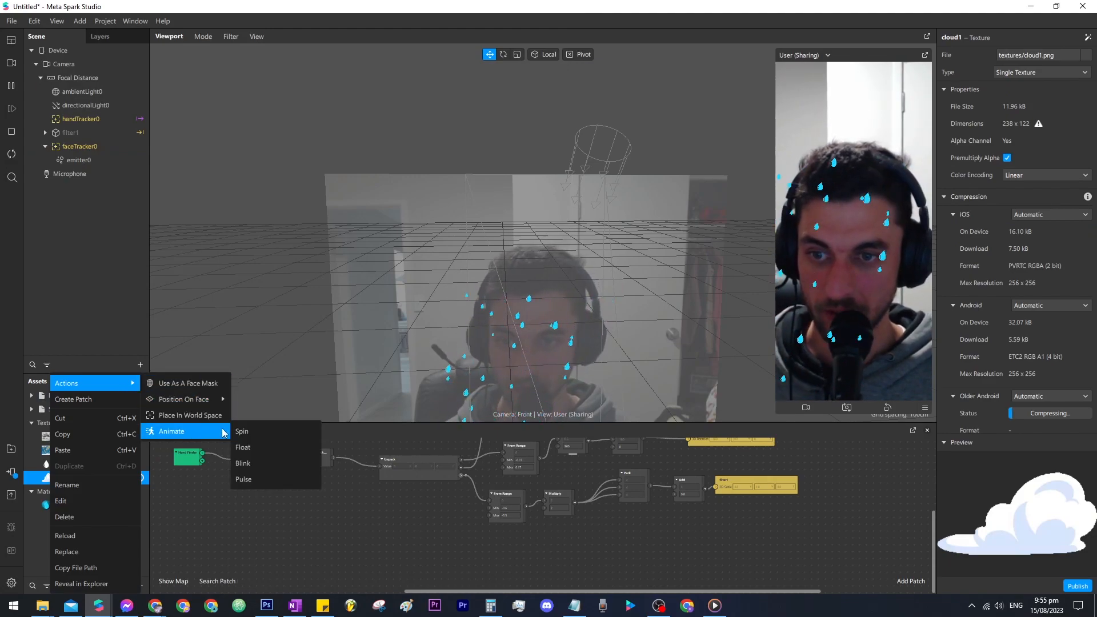
left_click(258, 431)
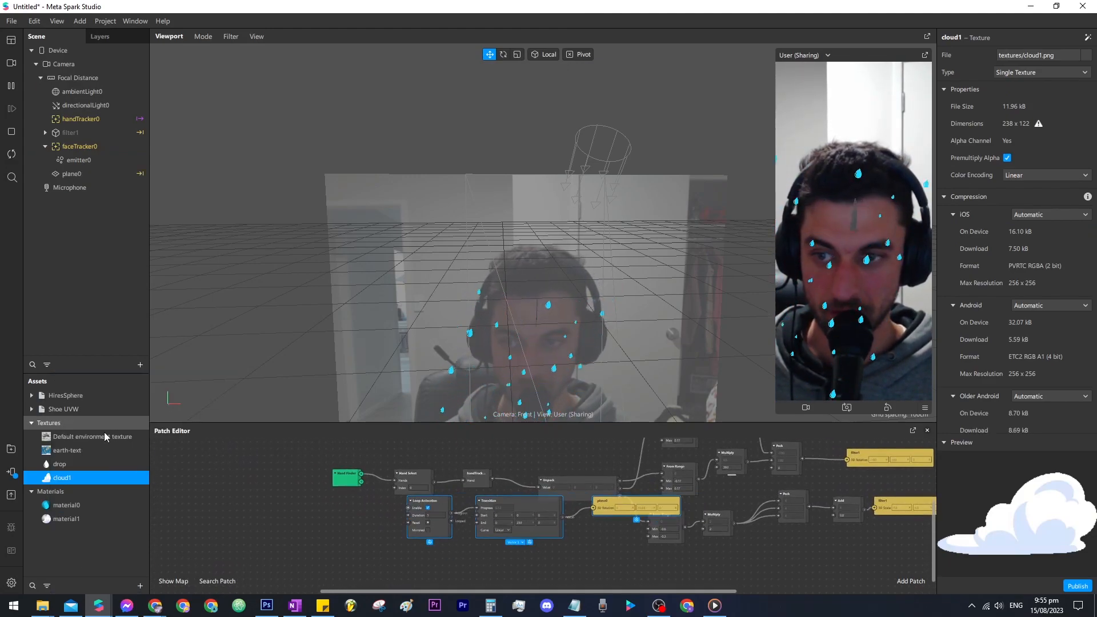
Nest the cloud plane under the face tracker and raise it above the head to a Y position of about 0.19.
left_click(78, 173)
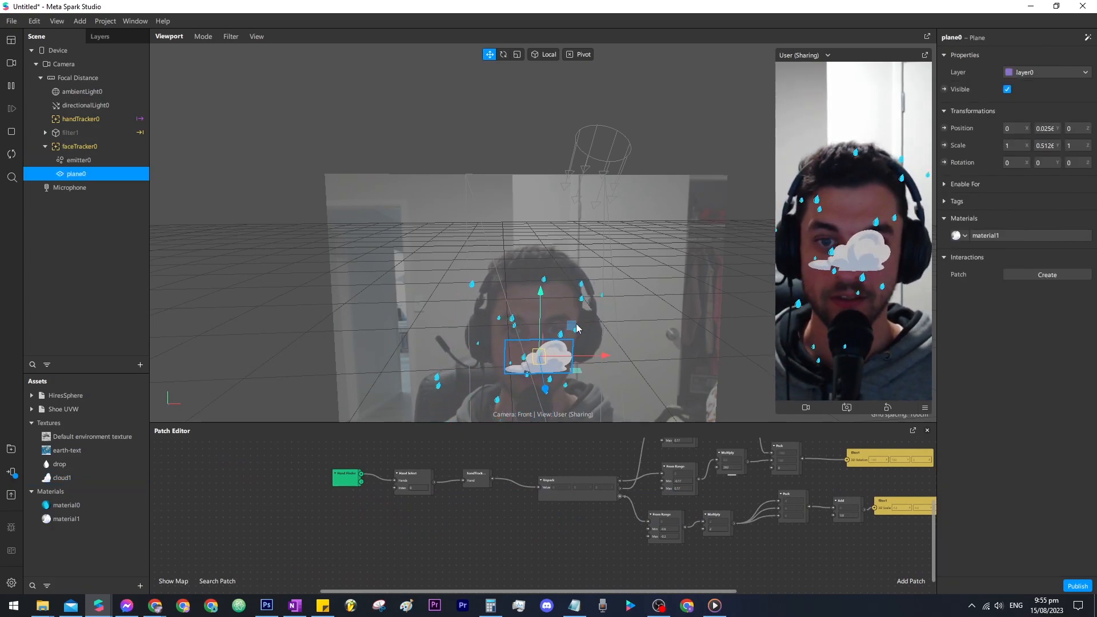
mouse_move(572, 232)
left_mouse_down()
mouse_move(590, 213)
mouse_move(590, 225)
left_mouse_up()
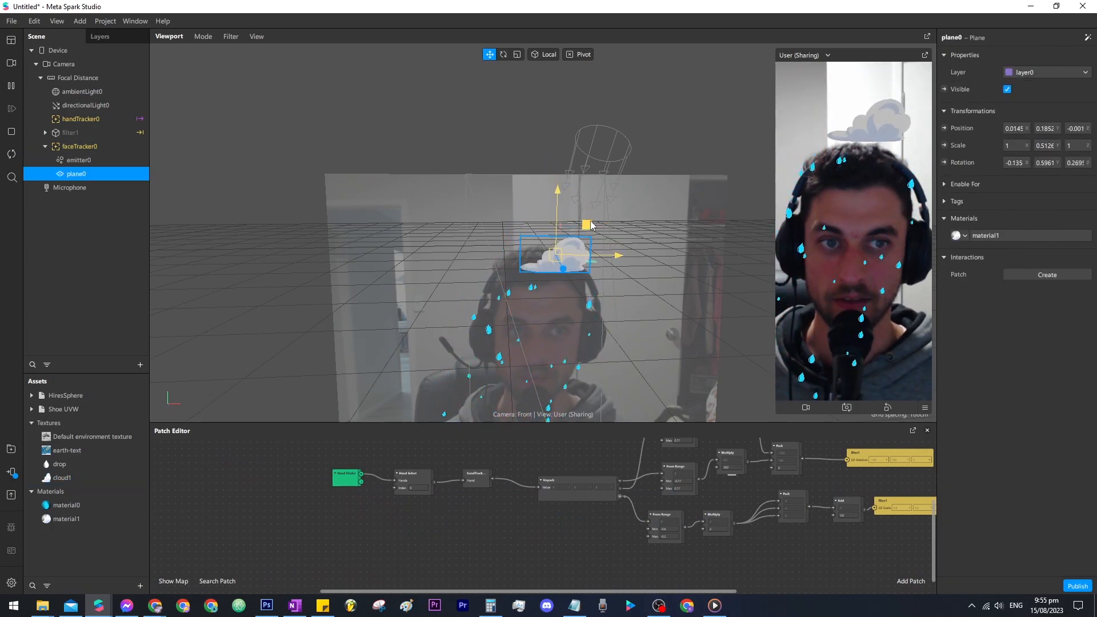
Set the shader type of the cloud plane's material to Flat.
left_click(1033, 56)
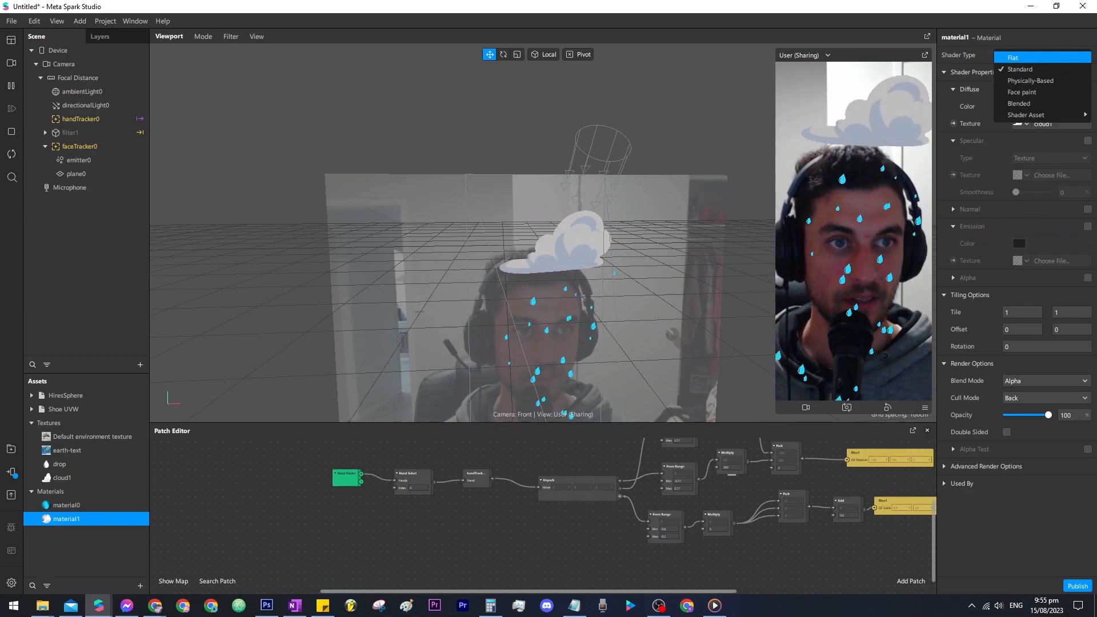
left_click(1033, 56)
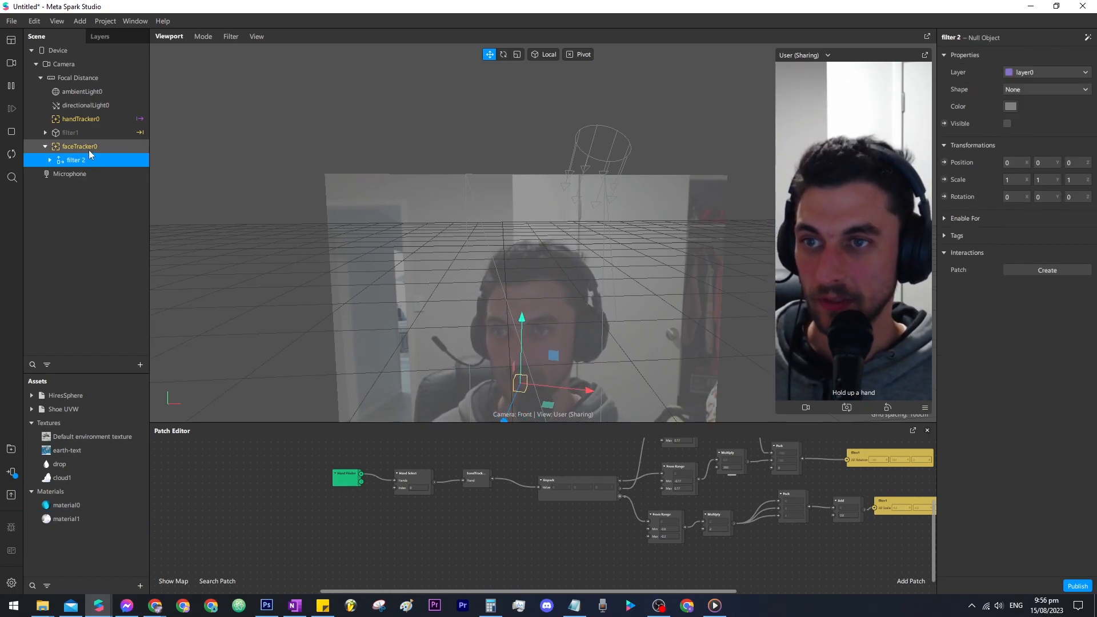
Add a new Particle System as a child of the face tracker, alongside the filter 2 group.
left_click(87, 147)
right_click(84, 149)
mouse_move(125, 158)
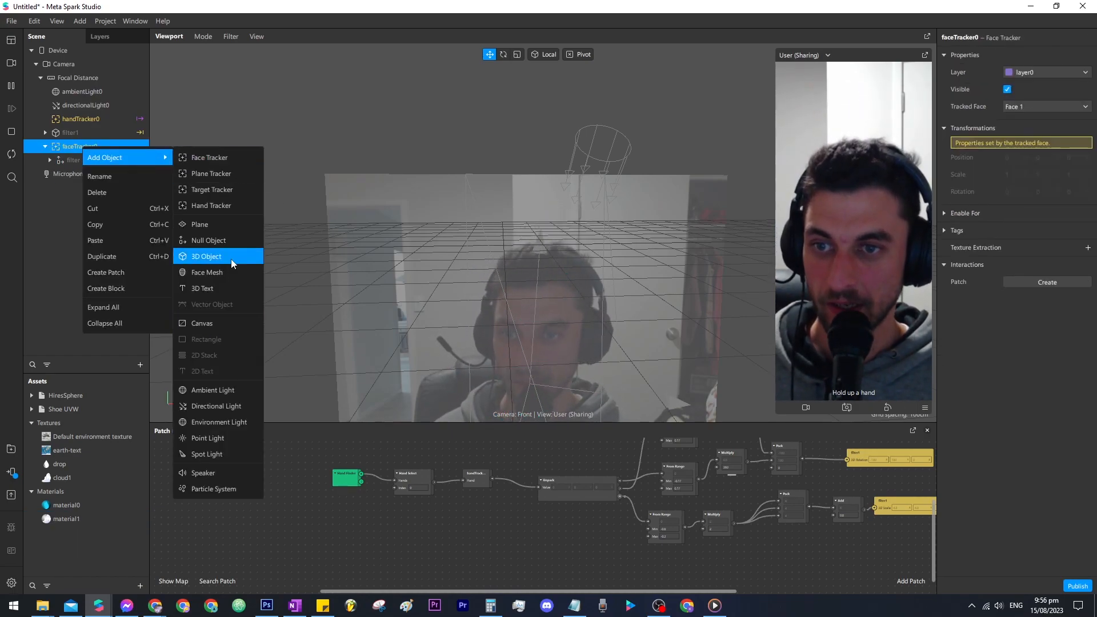
left_click(214, 489)
Rotate the new particle emitter to 90 degrees about X so it sprays forward from the face.
right_click_drag(618, 297, 436, 306)
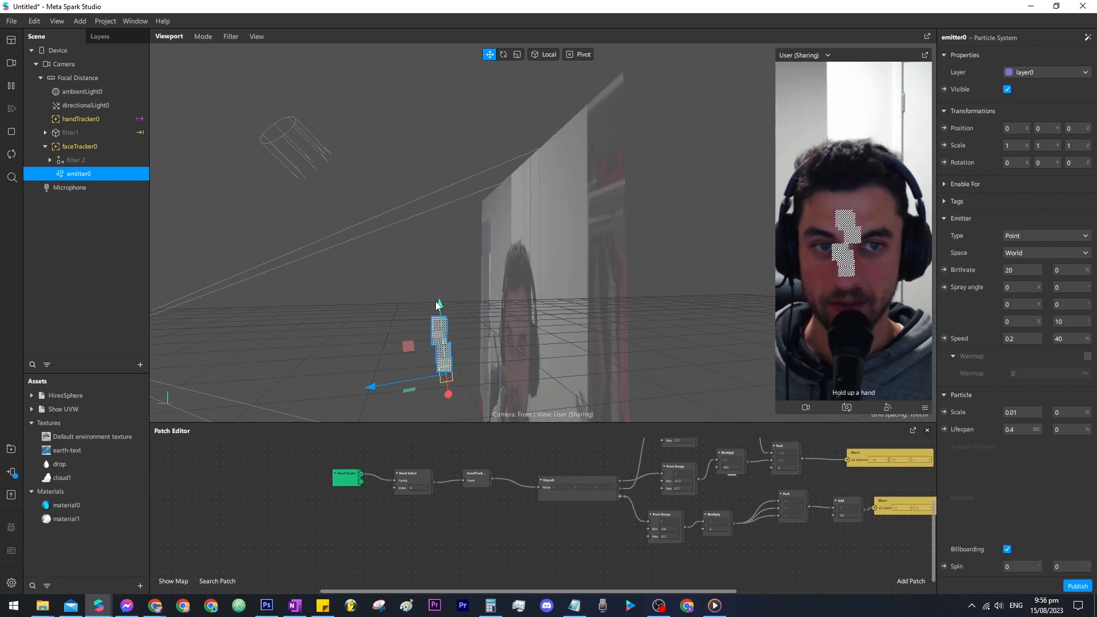
left_click_drag(414, 334, 499, 358)
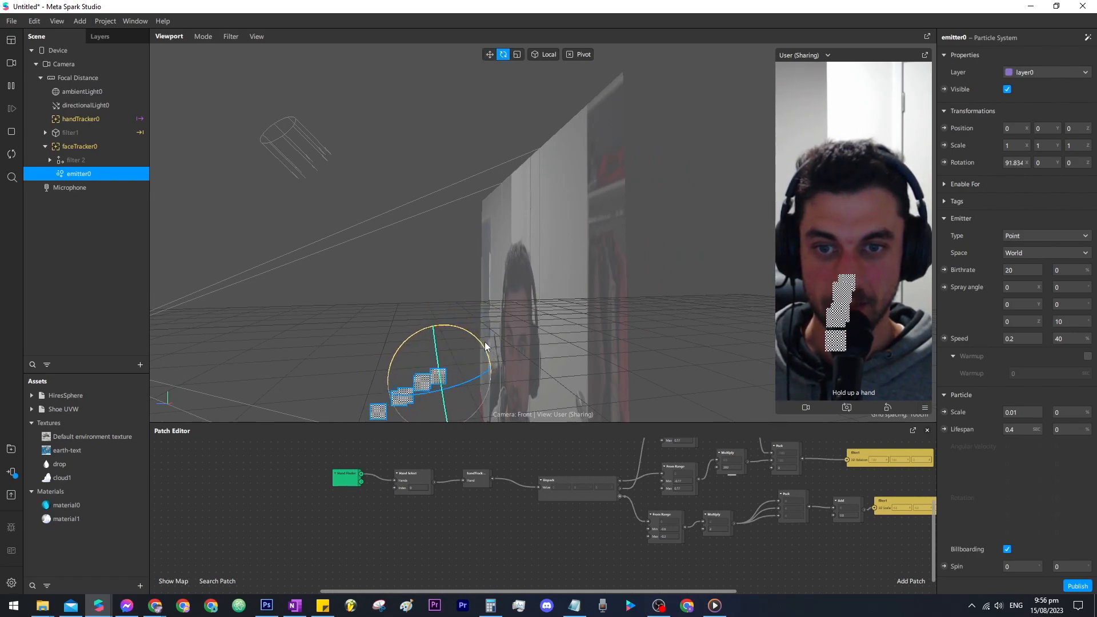
type("90")
key("Return")
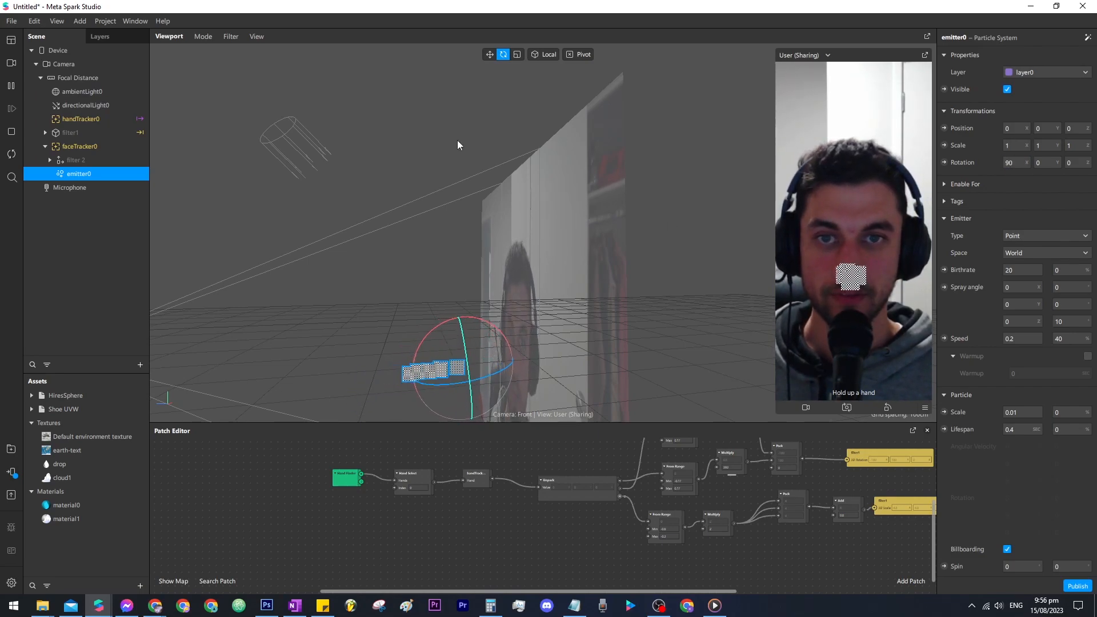
Move the emitter to the mouth at about Y -0.048, with a 2-second particle lifespan and zero Z spray angle variation.
right_click_drag(618, 394, 585, 327)
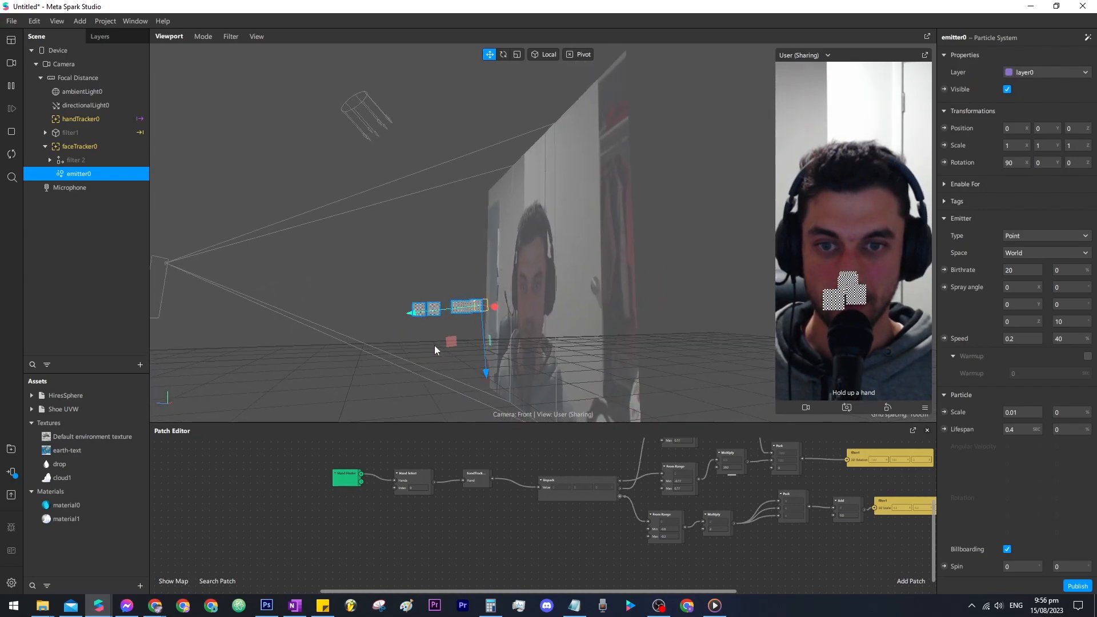
left_click_drag(447, 341, 457, 365)
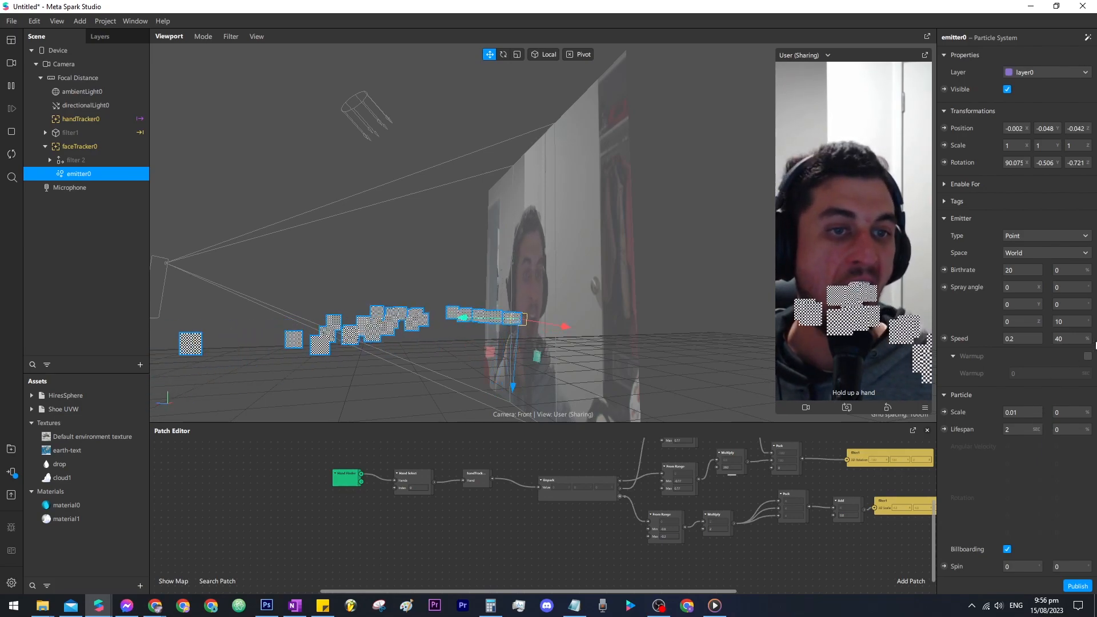
left_click(1074, 322)
type("0")
key("Return")
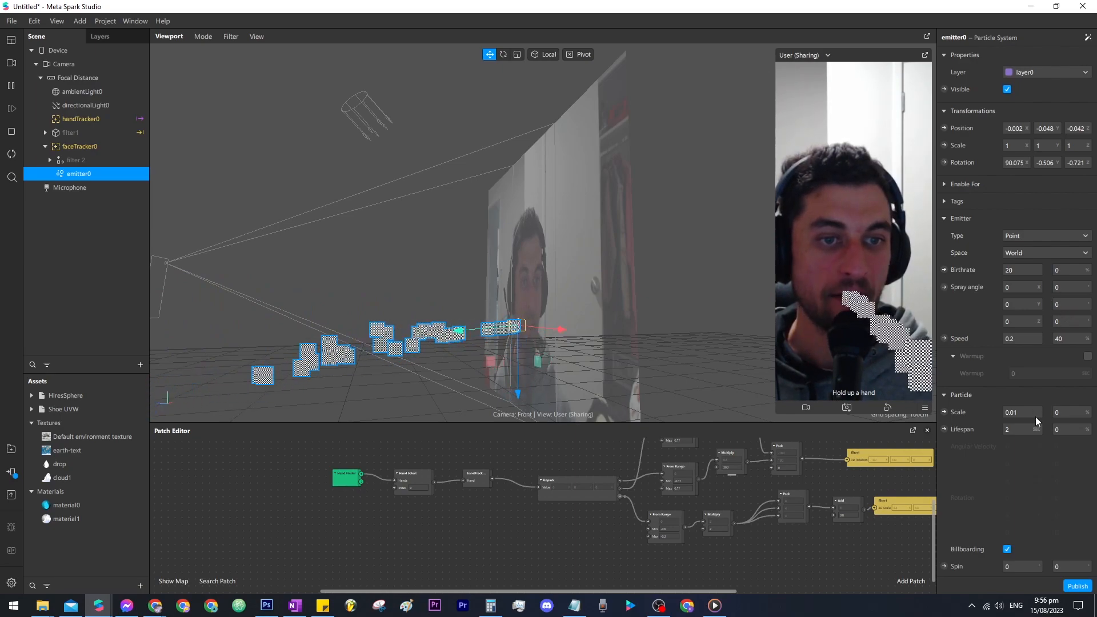
Create a new material for the emitter's particles and open its properties.
scroll(1057, 466, "down", 3)
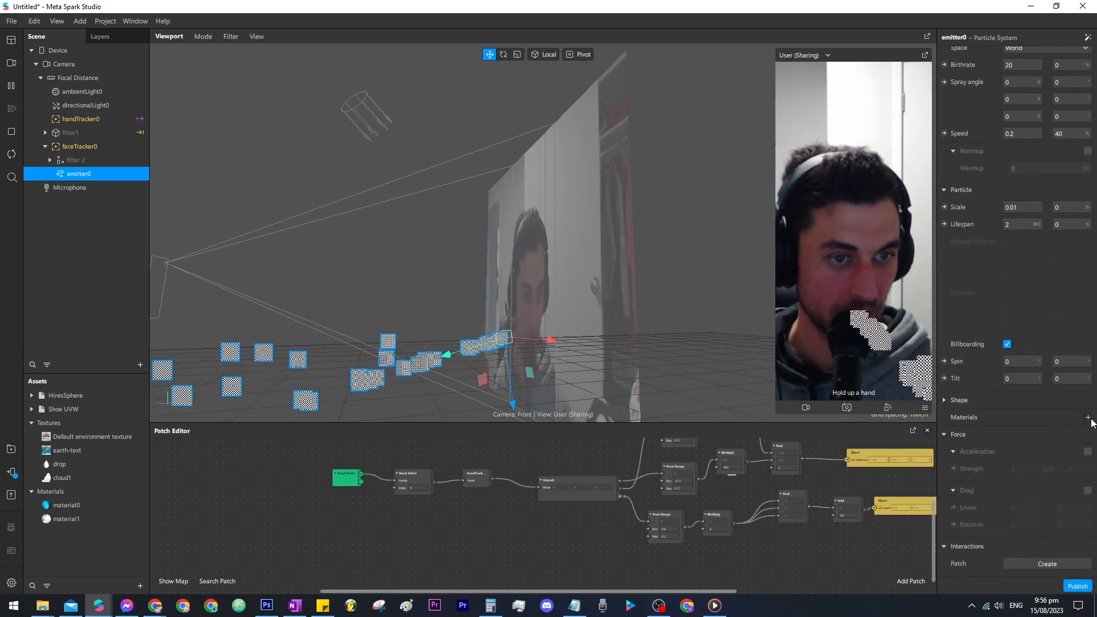
left_click(1088, 418)
left_click(1025, 482)
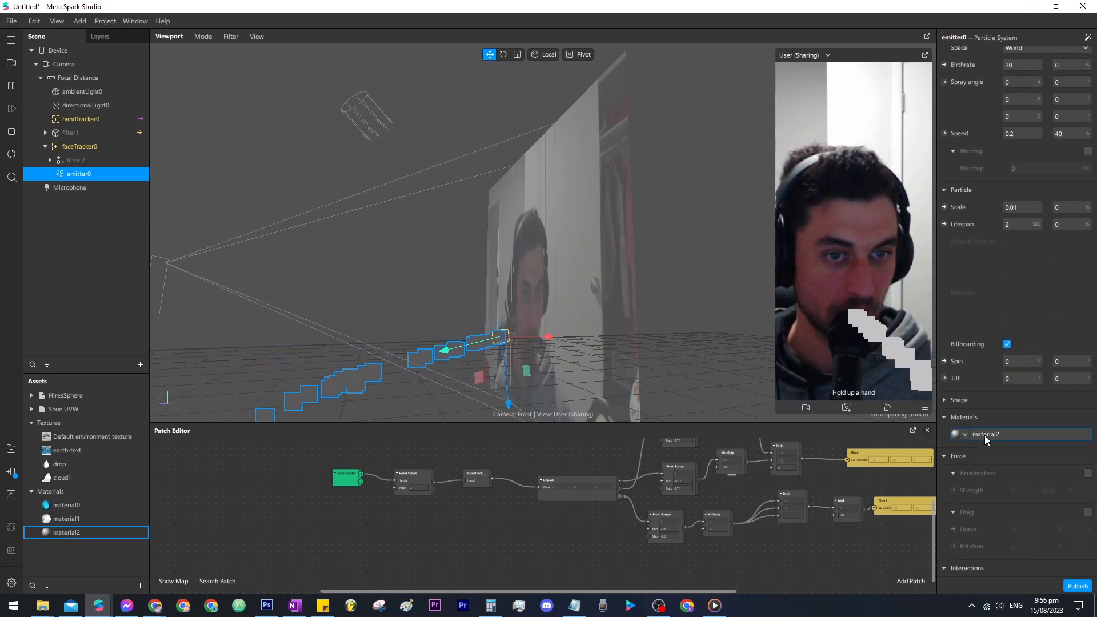
double_click(985, 436)
Give the new particle material a Flat shader, the imported flame texture and the Screen blend mode.
left_click(1037, 56)
left_click(1037, 60)
left_click(1058, 123)
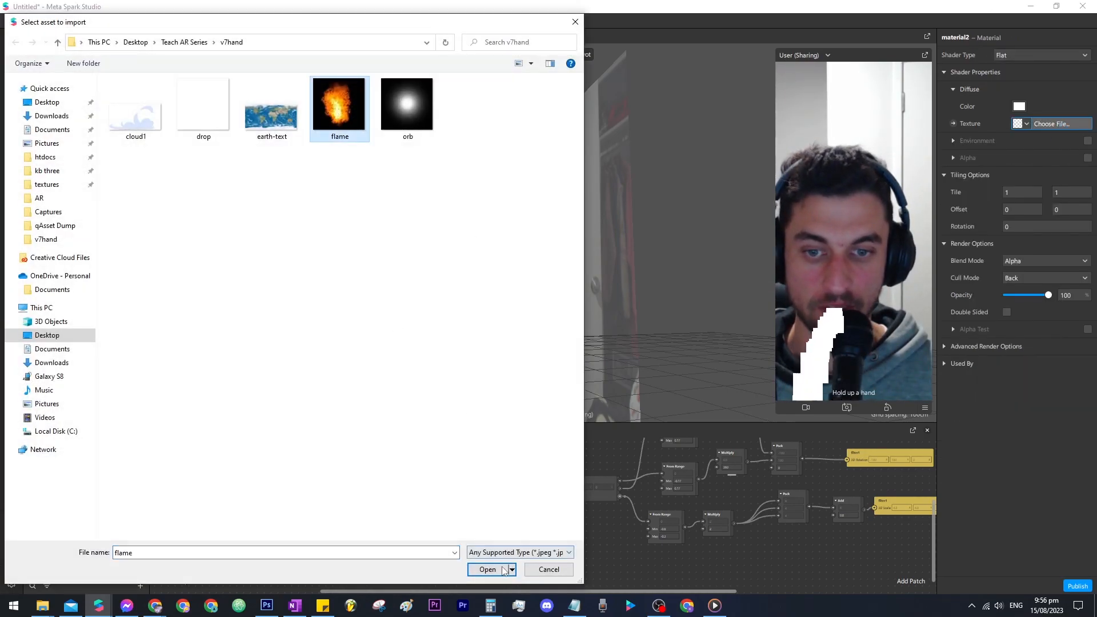
left_click(505, 568)
left_click(1020, 261)
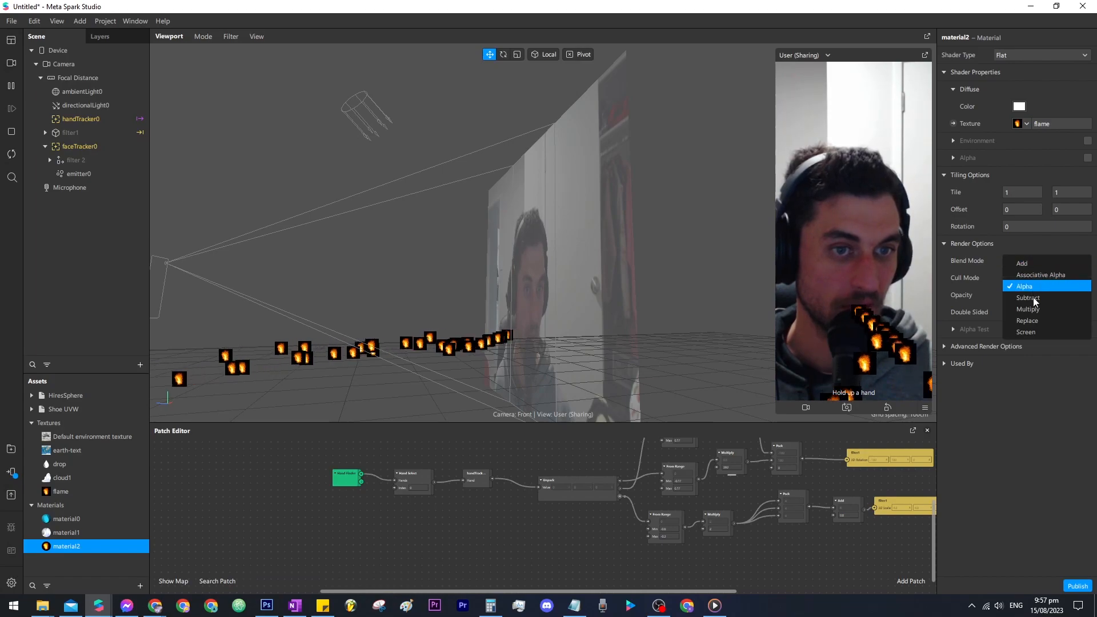
left_click(1034, 334)
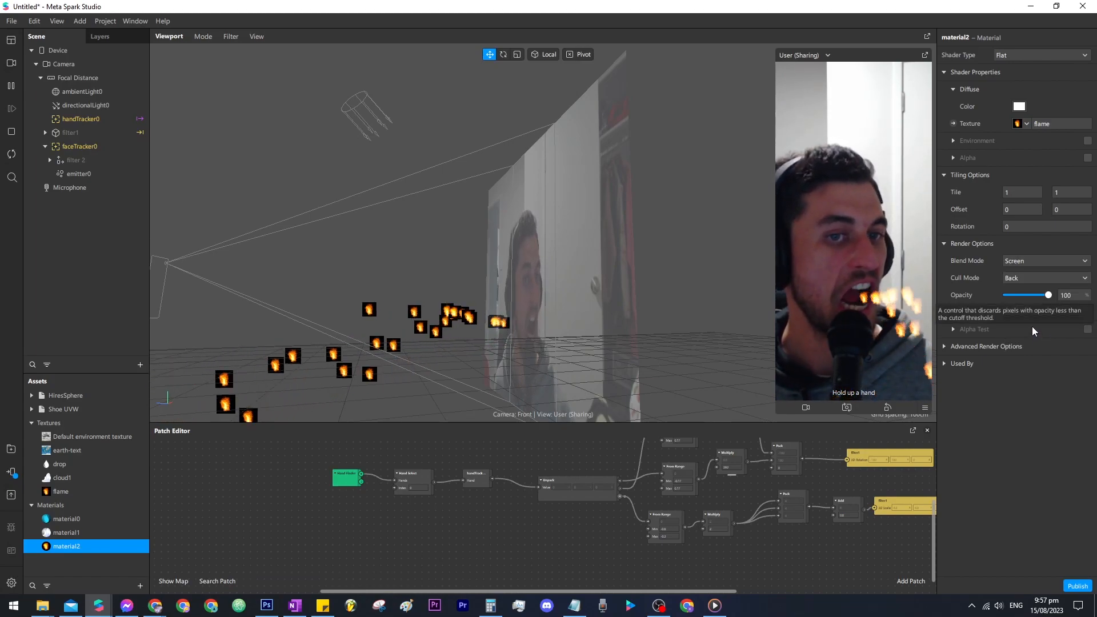
Set the flame emitter's particle scale to 0.02.
left_click(93, 172)
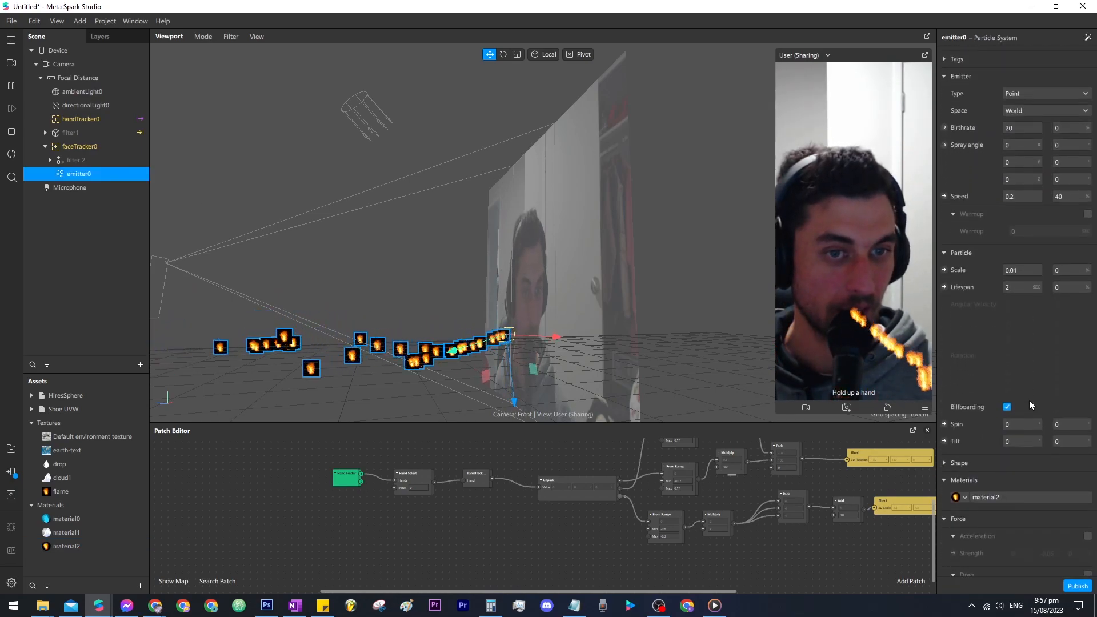
left_click(1028, 270)
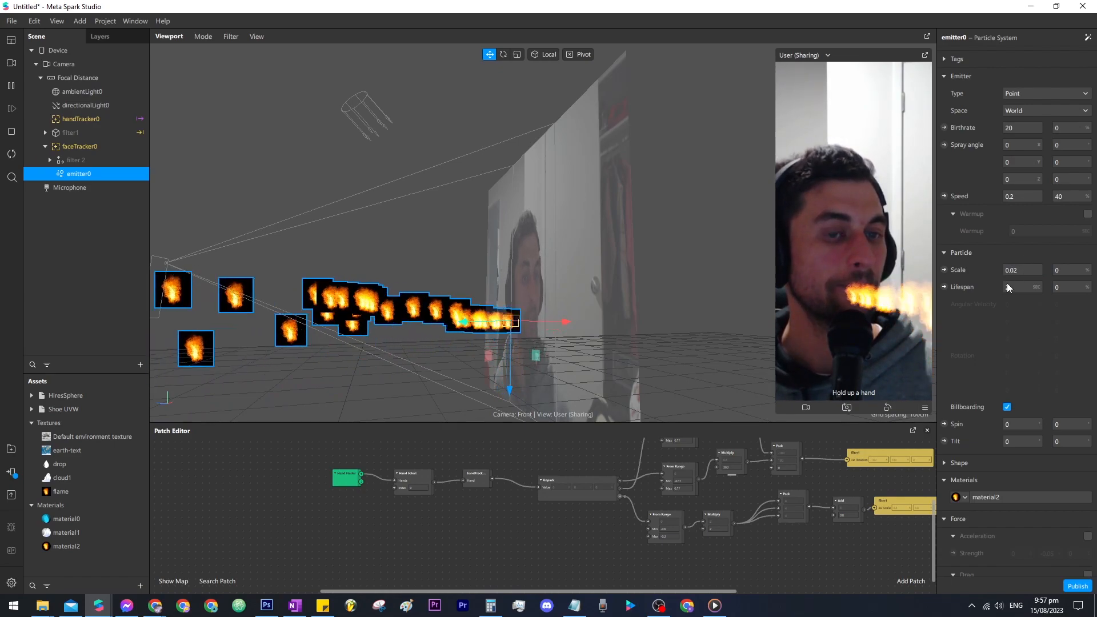
Add the face tracker's patches to an empty area of the patch graph below the hand-tracking patches.
scroll(681, 293, "up", 3)
scroll(565, 531, "down", 1)
left_click_drag(583, 527, 666, 496)
left_click(82, 146)
left_click_drag(82, 146, 236, 521)
left_click_drag(445, 548, 518, 510)
left_click_drag(437, 509, 376, 514)
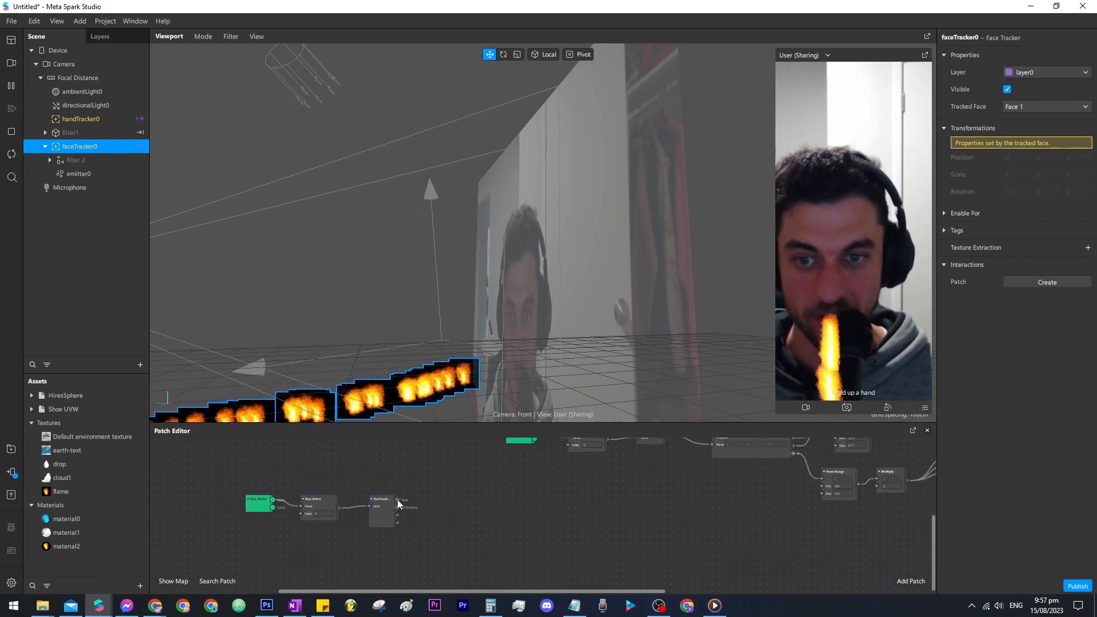
Add a Mouth Open patch fed by the face tracker patch's face output and place it beside that patch.
left_click_drag(440, 499, 451, 492)
type("mou")
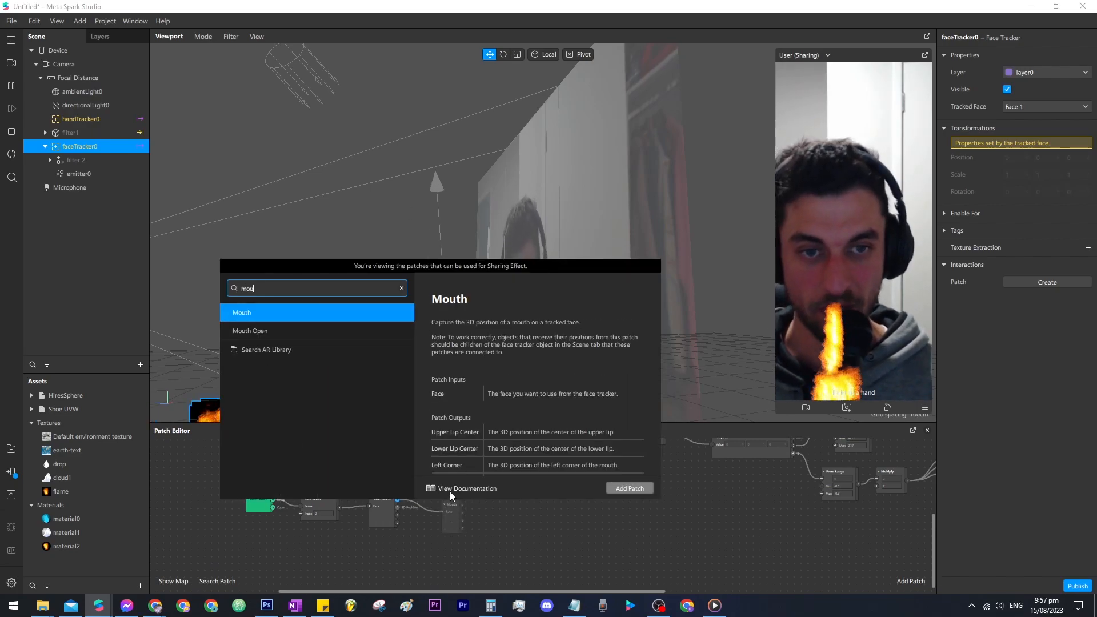
type("th")
key("Down")
key("Return")
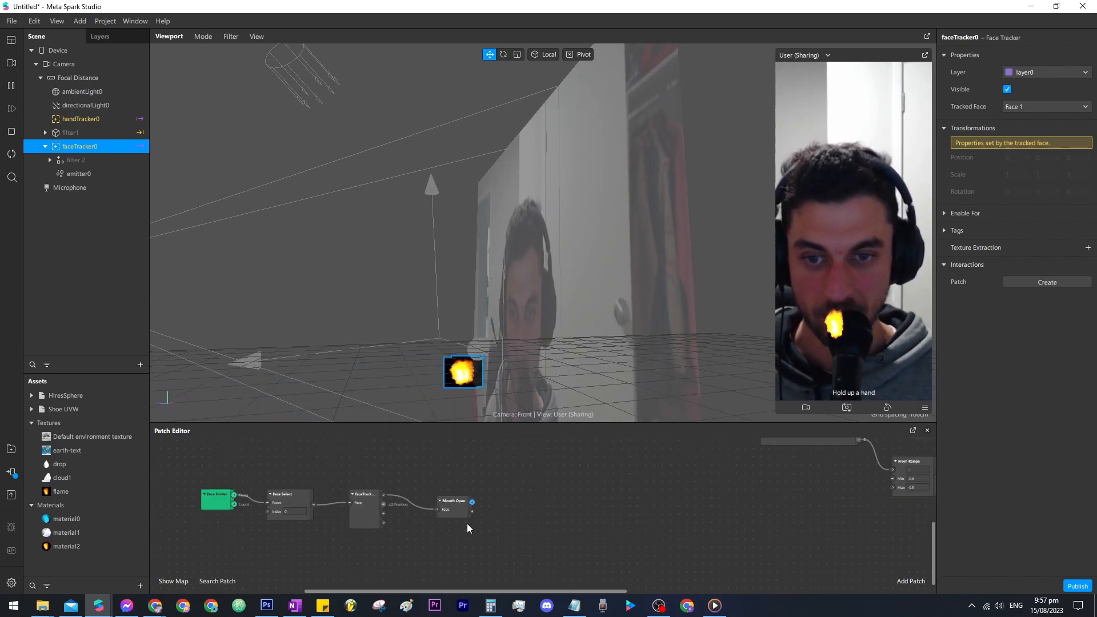
left_click_drag(459, 513, 463, 494)
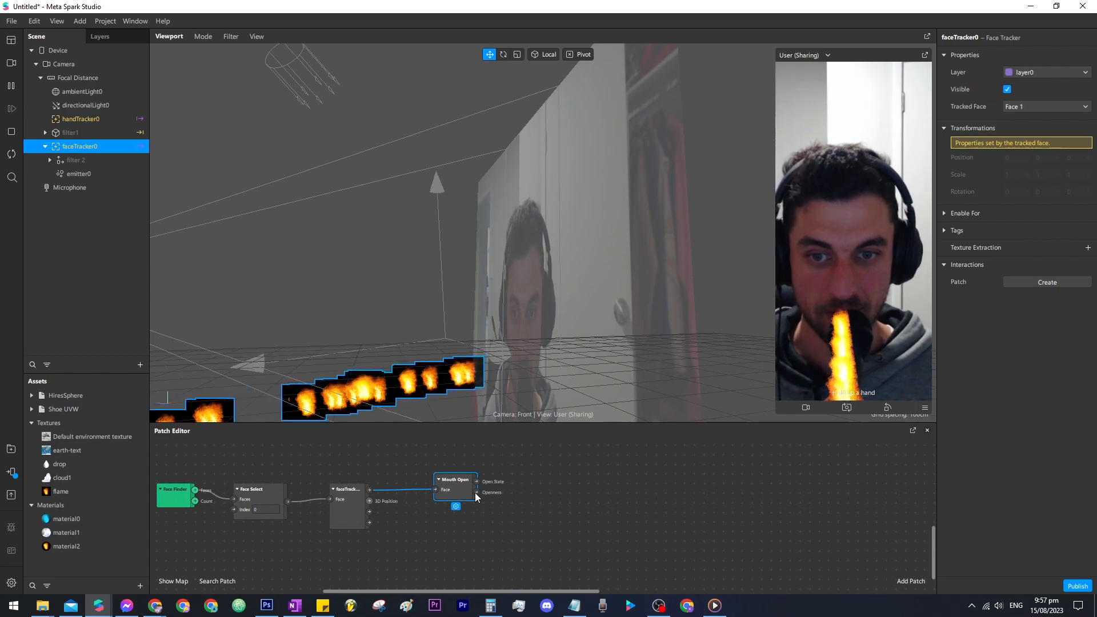
Expose the flame emitter's particle Scale as a patch and place it beyond the Mouth Open patch.
left_click(77, 174)
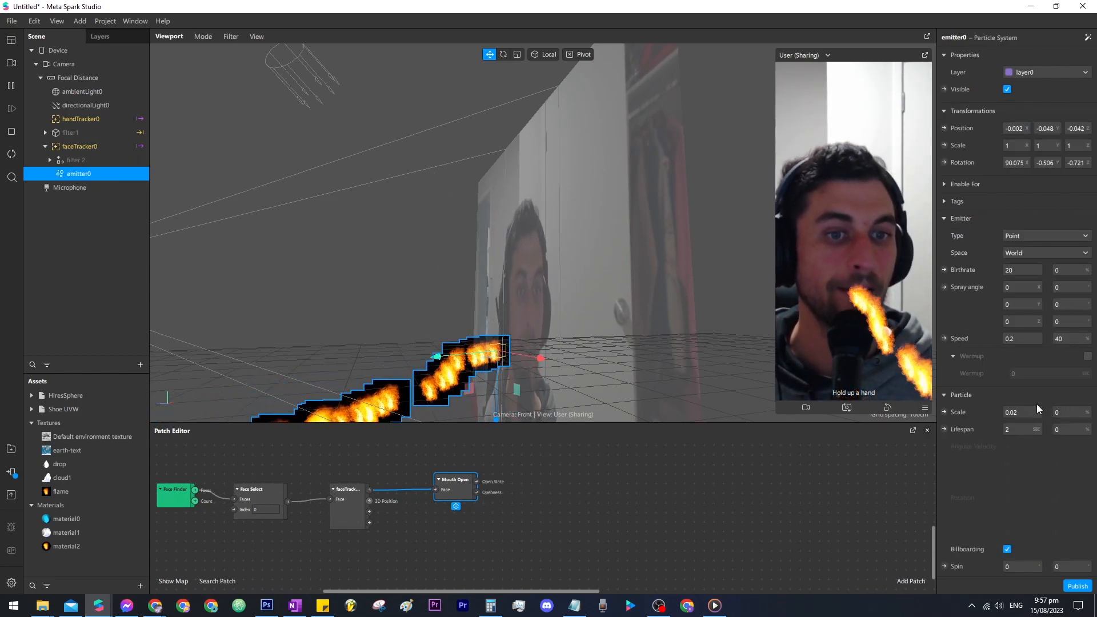
left_click(944, 412)
left_click_drag(558, 535, 601, 492)
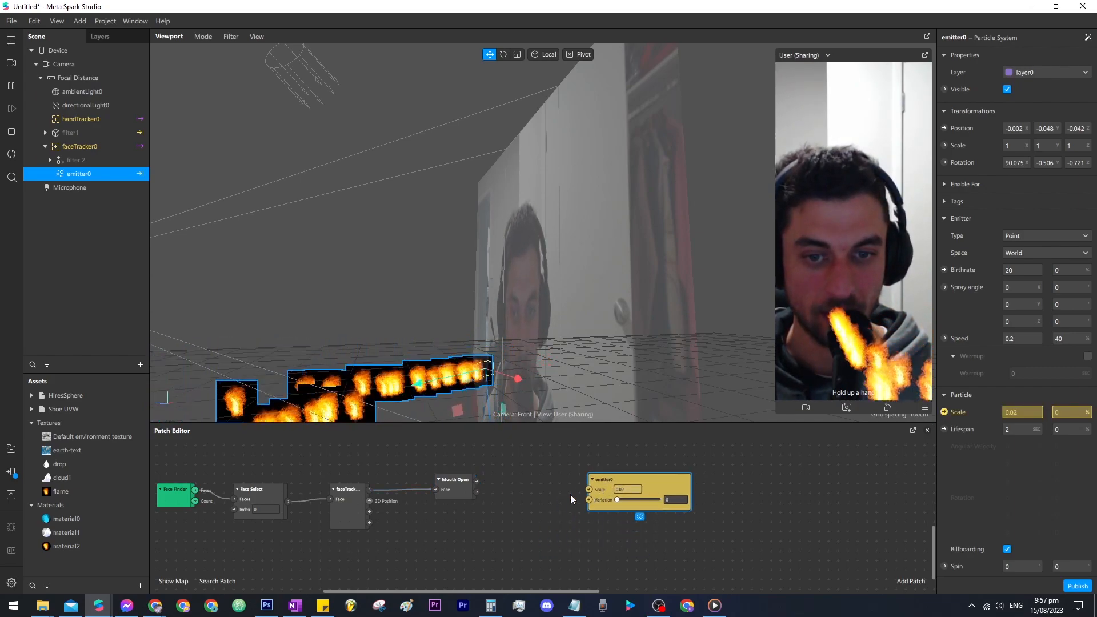
scroll(579, 495, "up", 2)
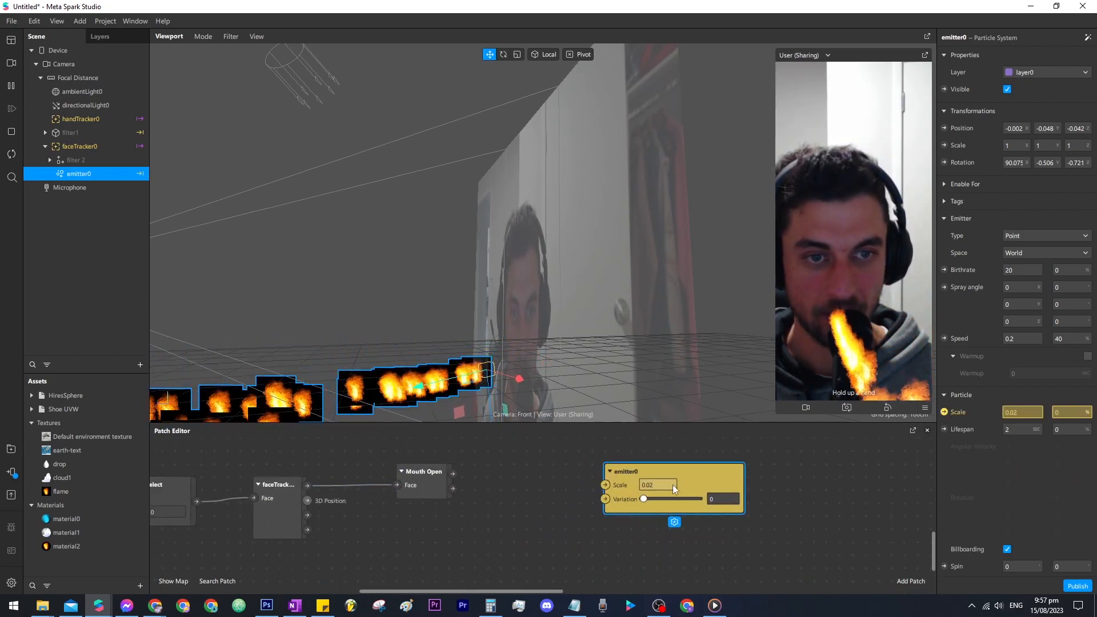
Add a Multiply patch fed by the Mouth Open patch's Openness output, with 0.02 as the factor.
left_click(452, 475)
left_click_drag(454, 488, 484, 484)
type("mult")
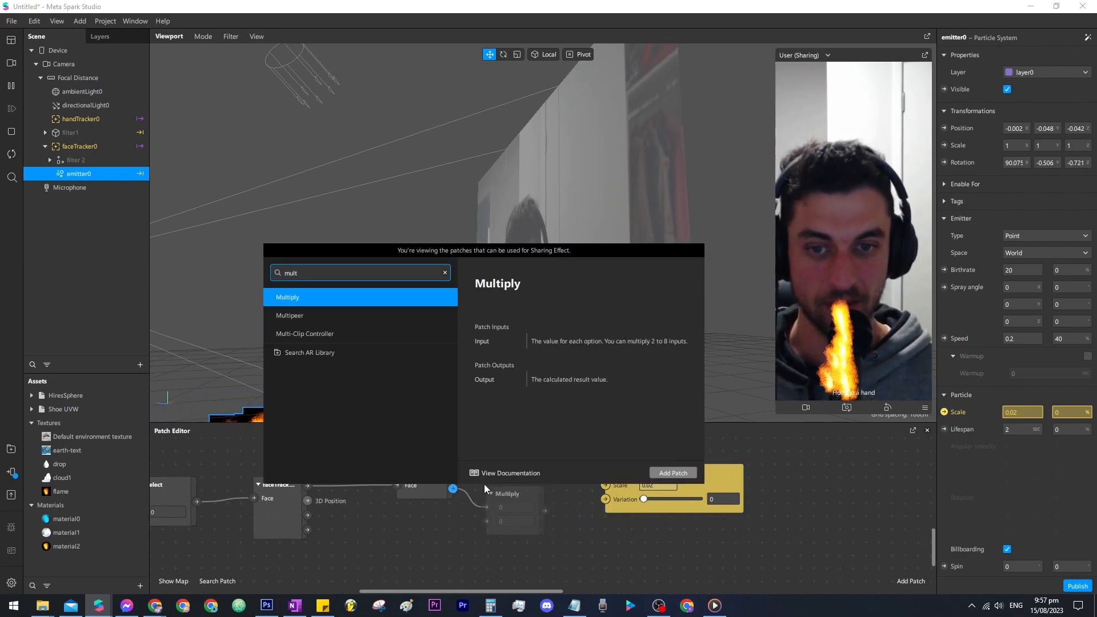
key("Return")
left_click(516, 521)
type("1")
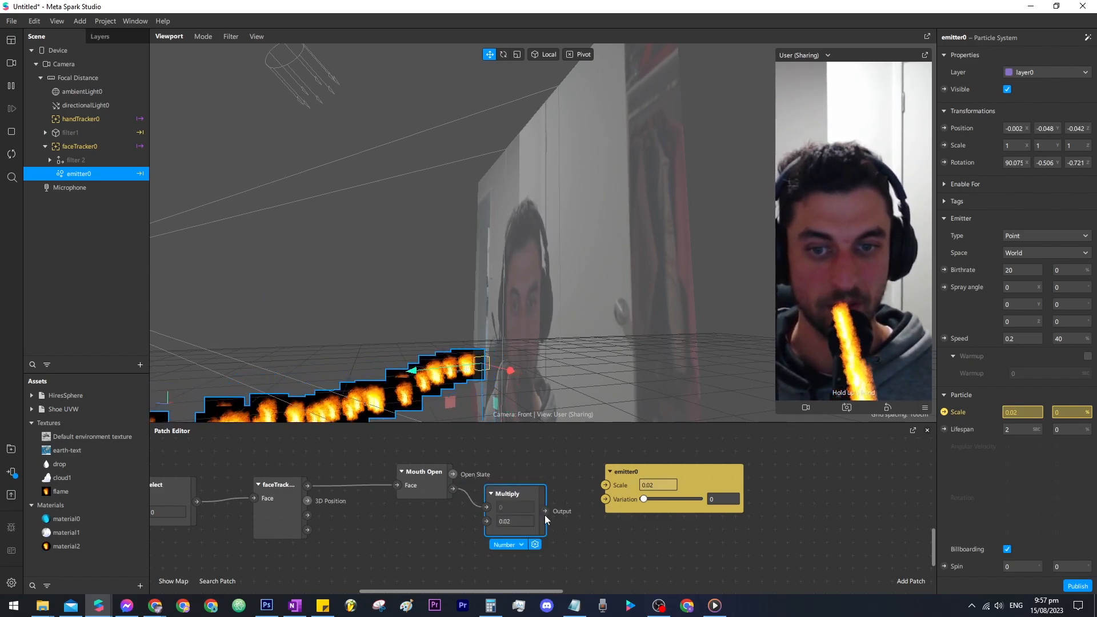
Connect the Multiply output to the emitter's Scale input and set the Multiply factor to 0.04.
left_click_drag(545, 511, 608, 490)
left_click_drag(536, 492, 553, 480)
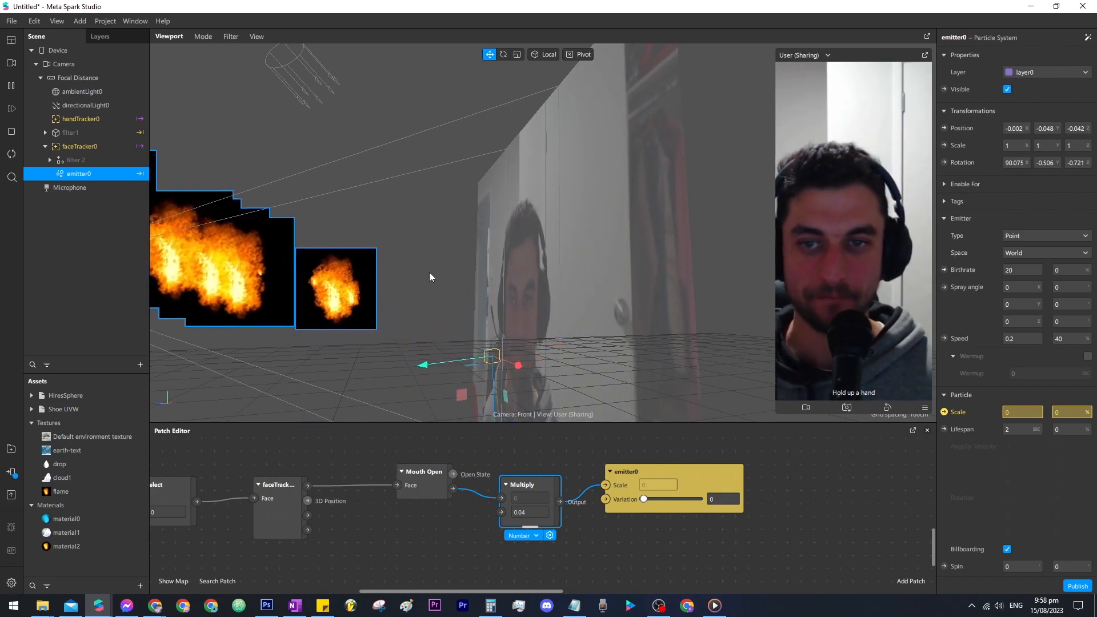
Set the flame emitter's tilt variation to 100 and its speed to 0.4.
scroll(451, 299, "down", 3)
right_click_drag(379, 352, 455, 345)
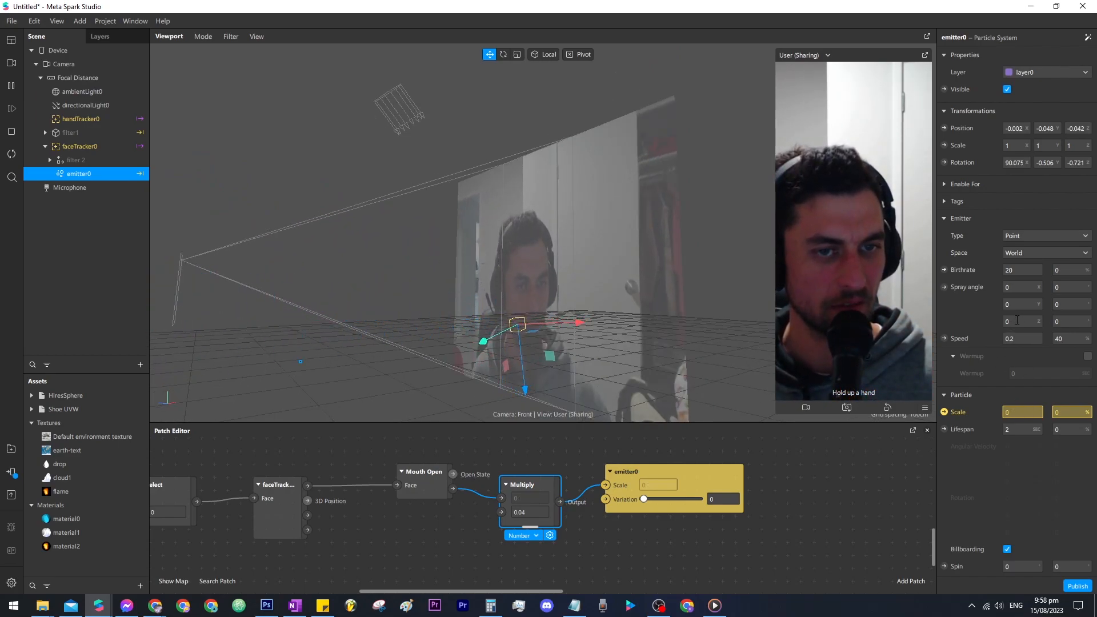
scroll(1017, 321, "down", 5)
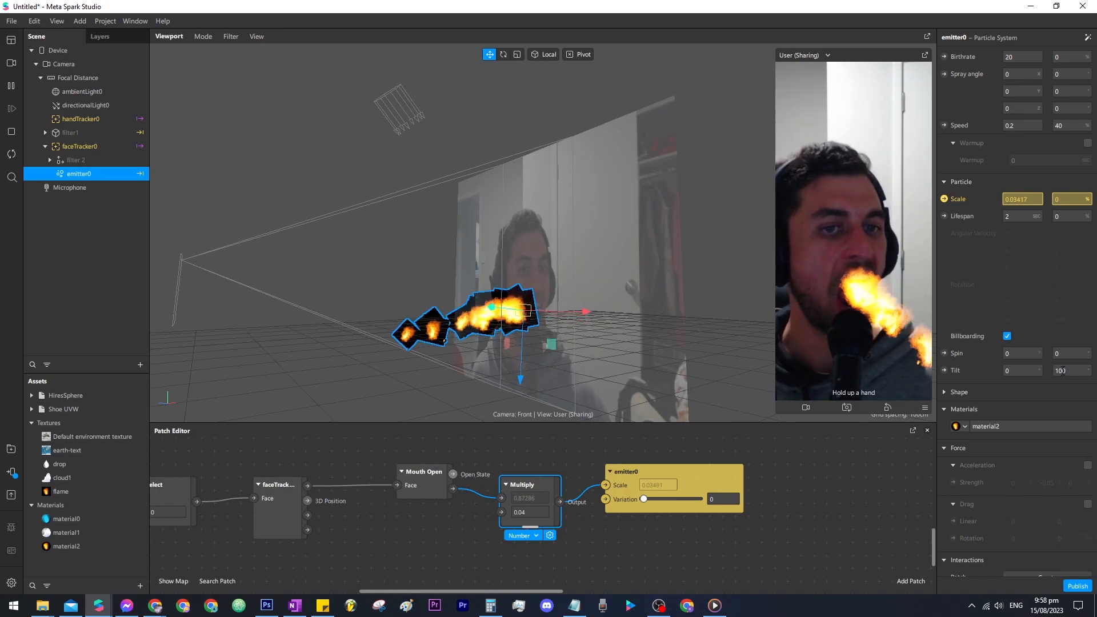
right_click_drag(514, 337, 568, 287)
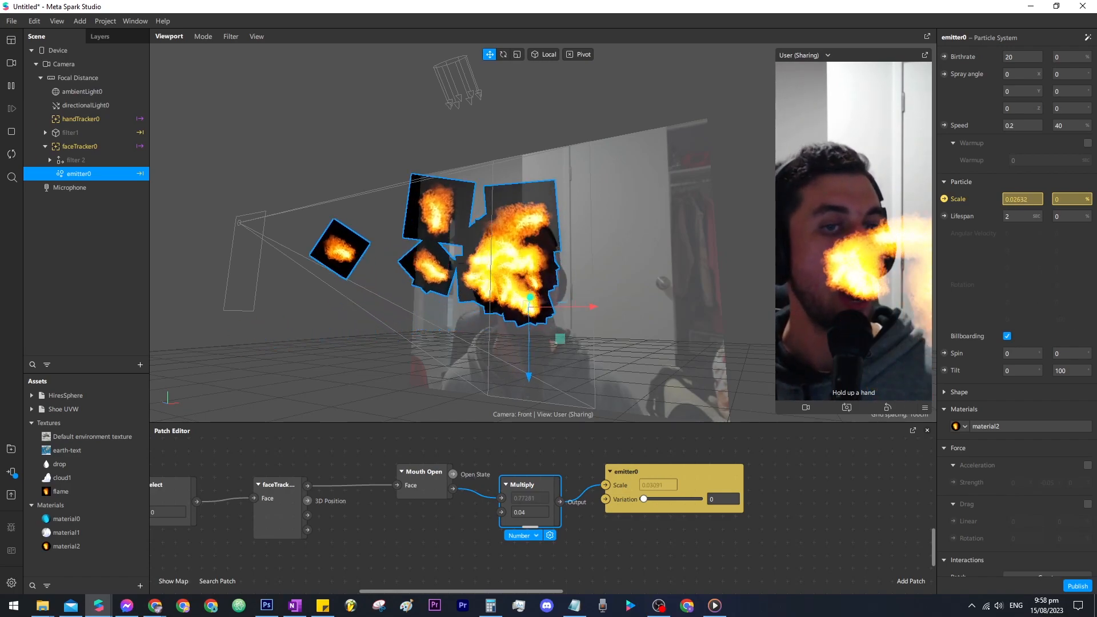
scroll(1022, 228, "up", 3)
left_click(1030, 266)
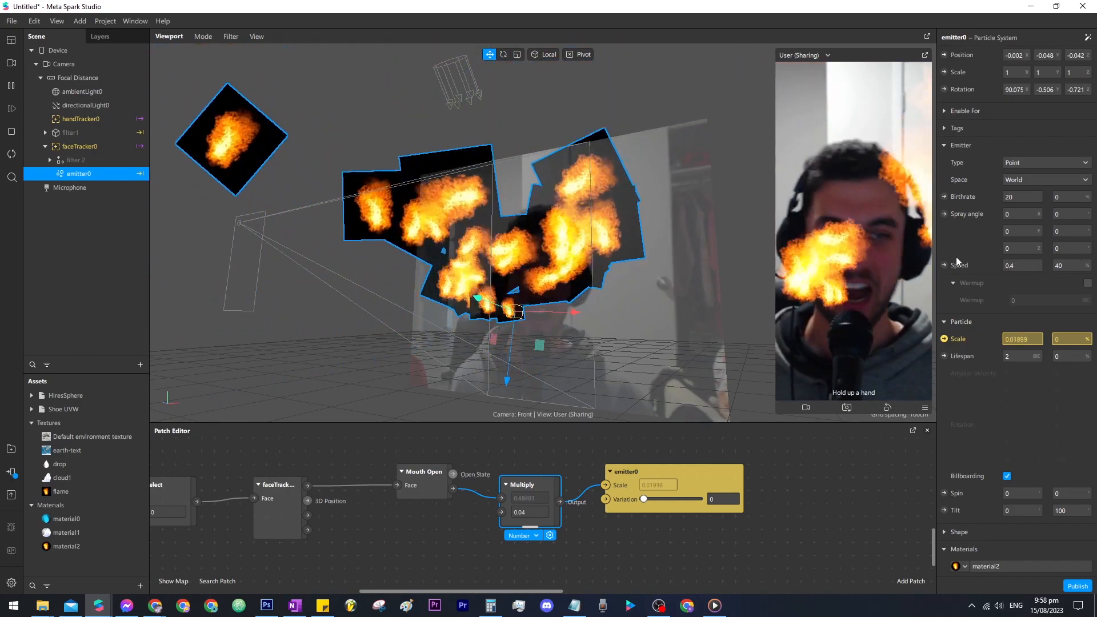
Duplicate the flame emitter and move the copy up from the mouth to eye level.
left_click(93, 165)
left_click(97, 173)
key("ctrl+d")
left_click(93, 187)
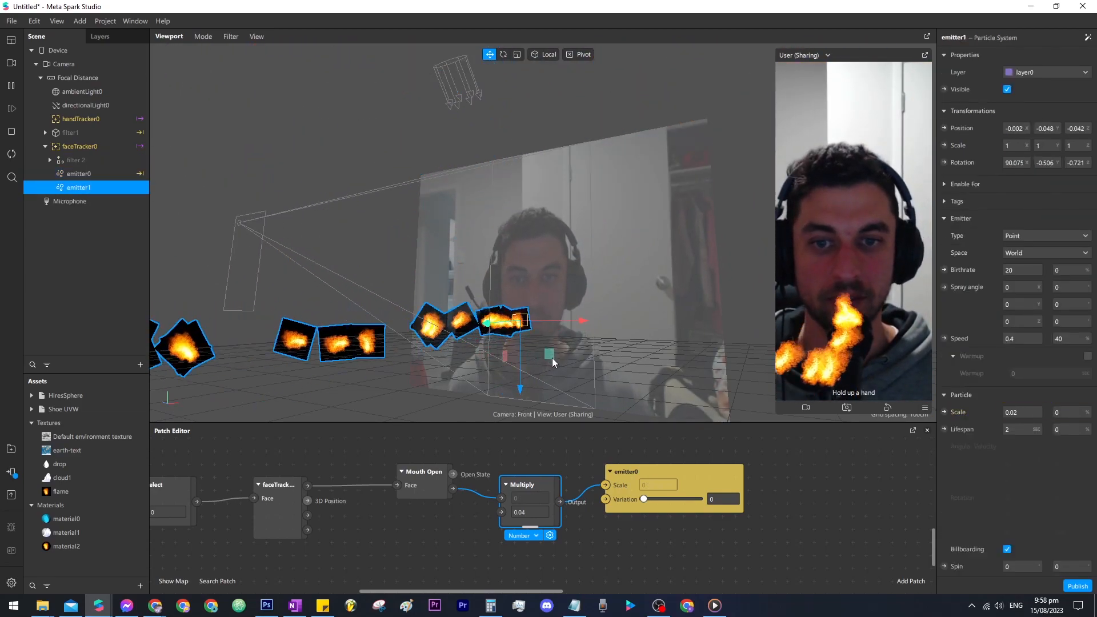
left_click_drag(552, 347, 604, 270)
Turn the copied emitter so it sprays sideways, and shift it across the face to about X -0.043.
key("e")
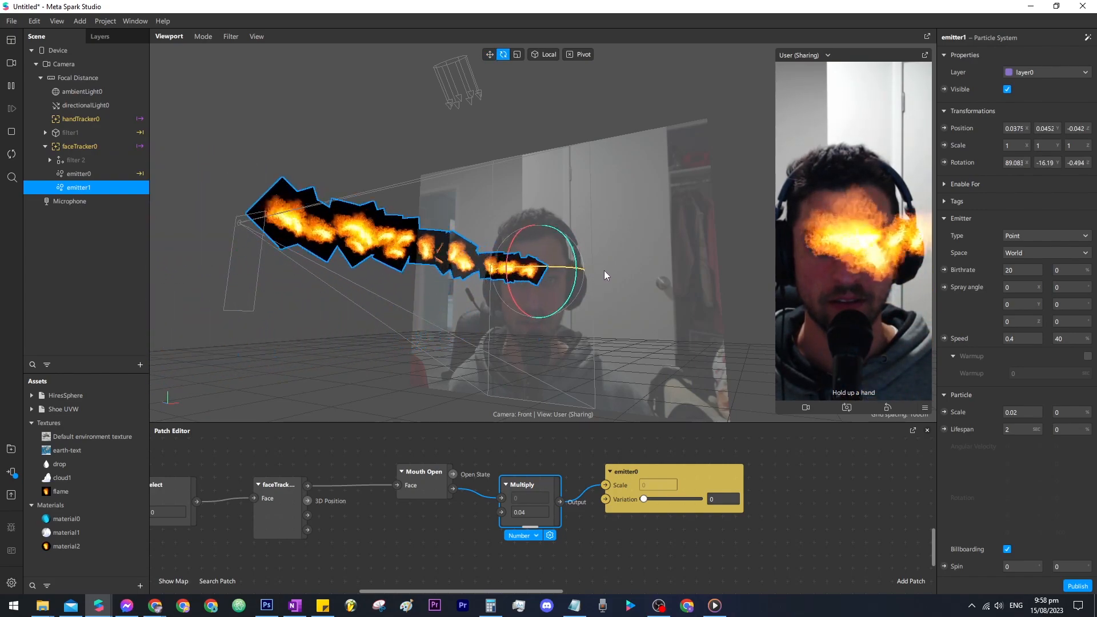
right_click_drag(608, 270, 602, 318)
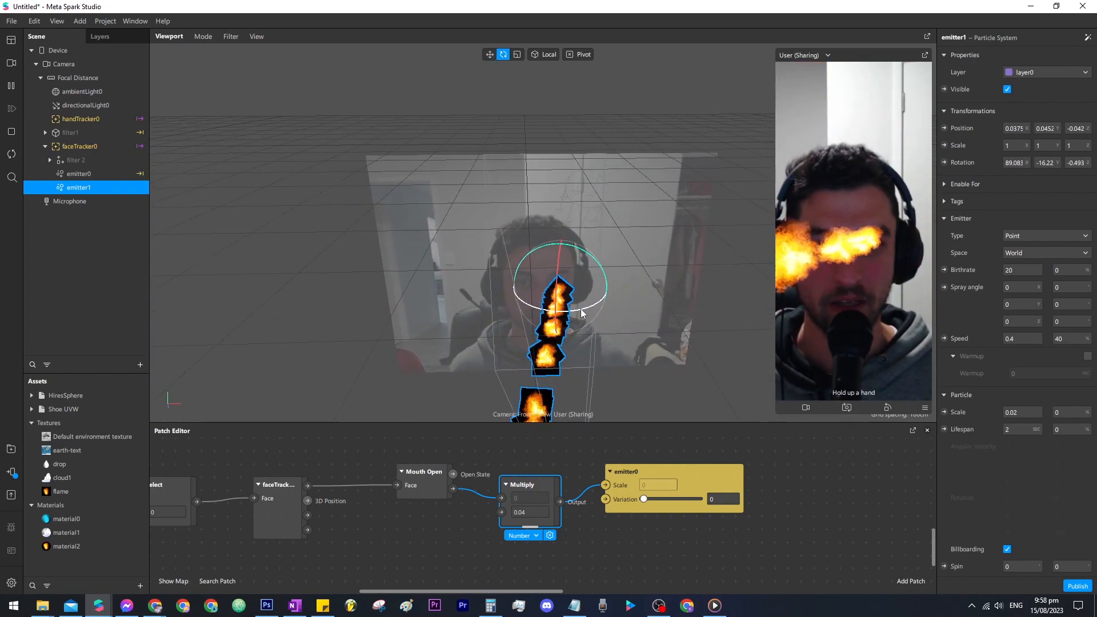
left_click_drag(556, 309, 520, 251)
key("w")
left_click_drag(526, 251, 490, 261)
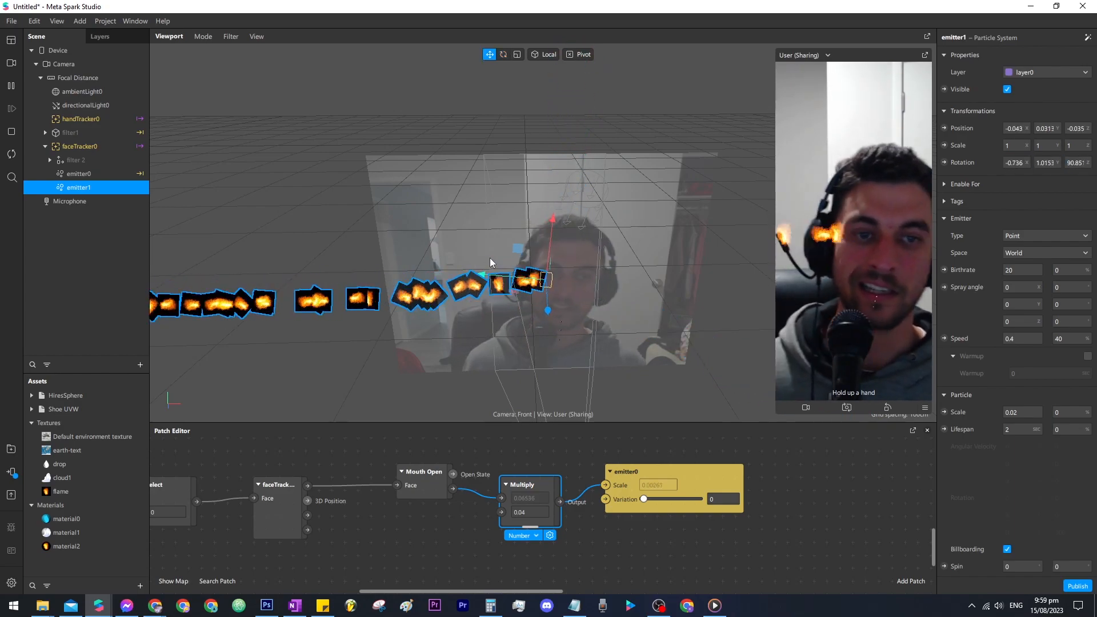
Fine-tune the copied emitter's placement beside the eye and angle its spray to about 62 degrees about Z.
right_click_drag(496, 258, 605, 336)
left_click_drag(605, 336, 589, 325)
right_click_drag(589, 324, 533, 263)
key("e")
left_click_drag(532, 245, 556, 251)
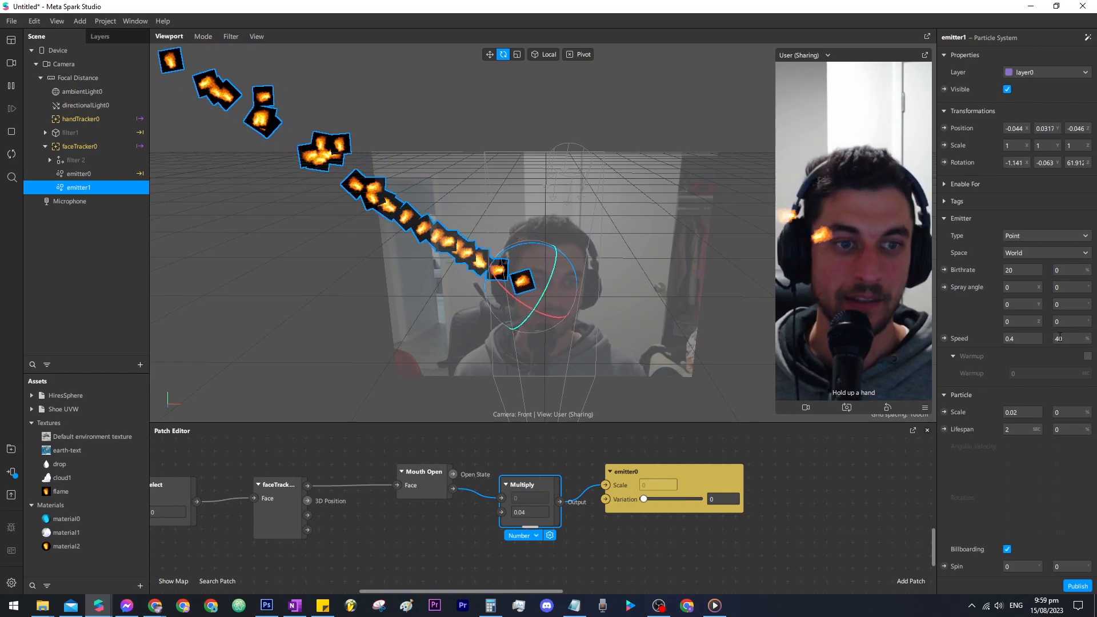
Replace the copied emitter's flame material with a newly created material and open its properties.
scroll(996, 523, "down", 4)
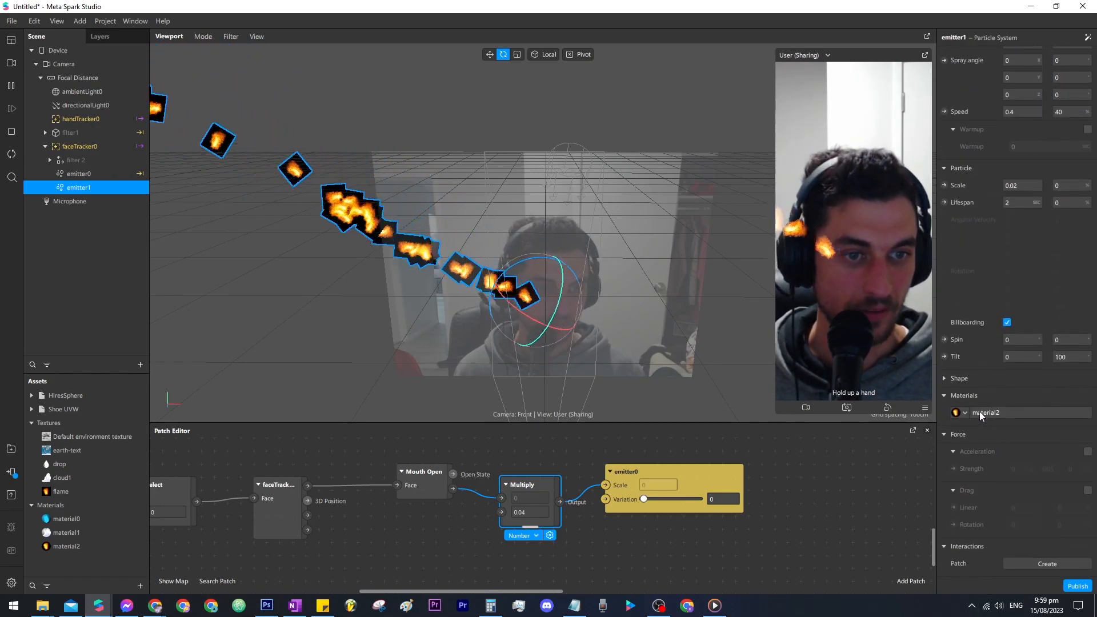
left_click(964, 413)
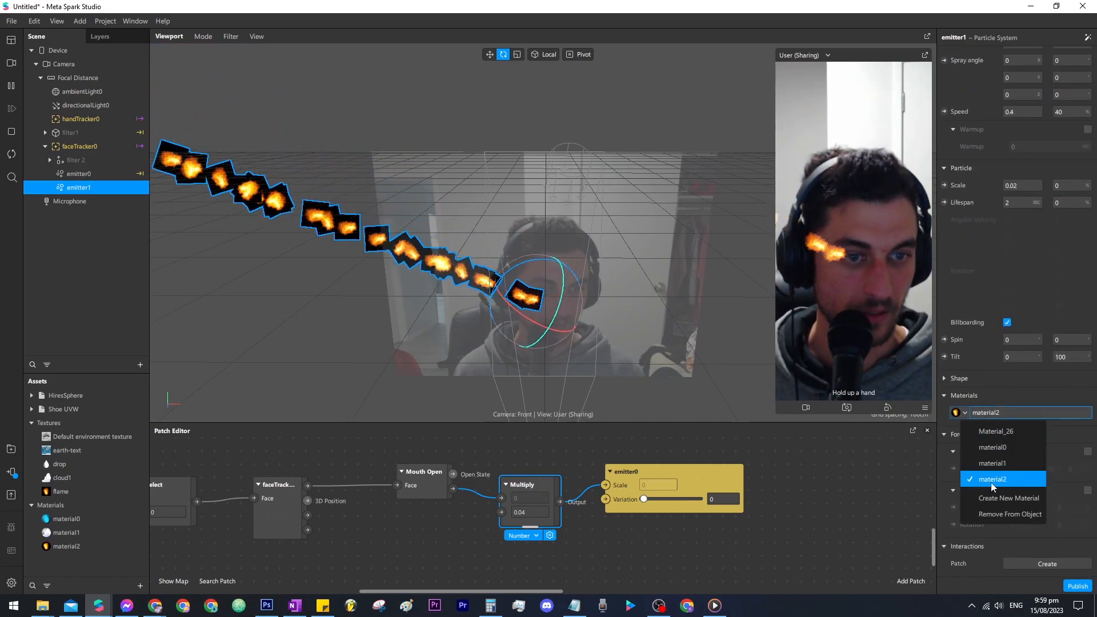
left_click(1001, 498)
left_click(992, 412)
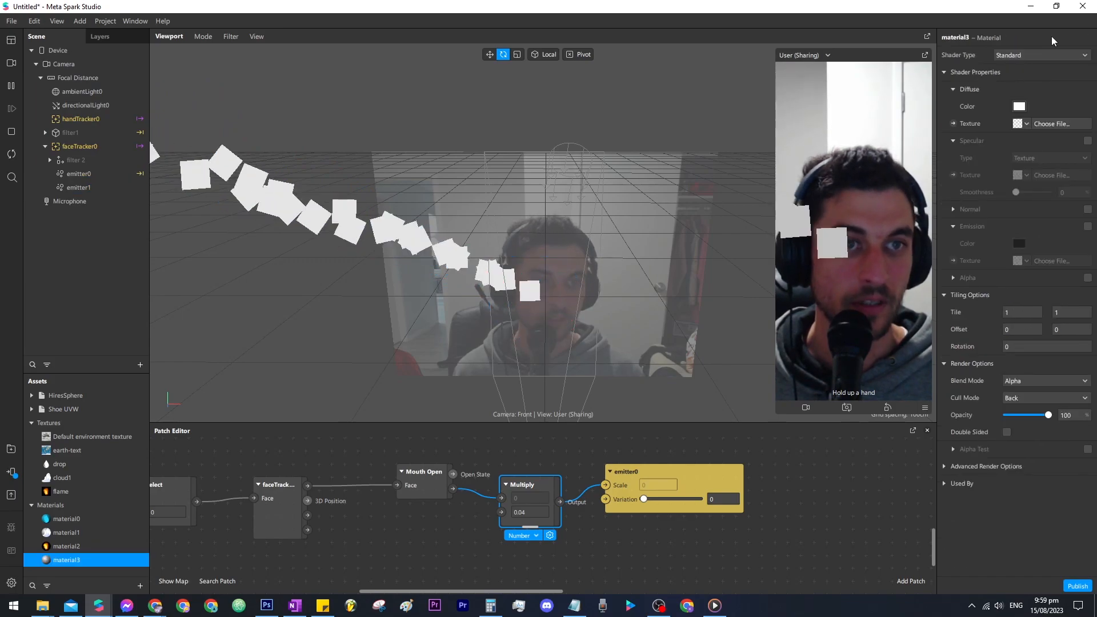
Set the copied emitter's material to the Flat shader and import the drop image as its texture.
left_click(1050, 56)
left_click(1050, 57)
left_click(1053, 123)
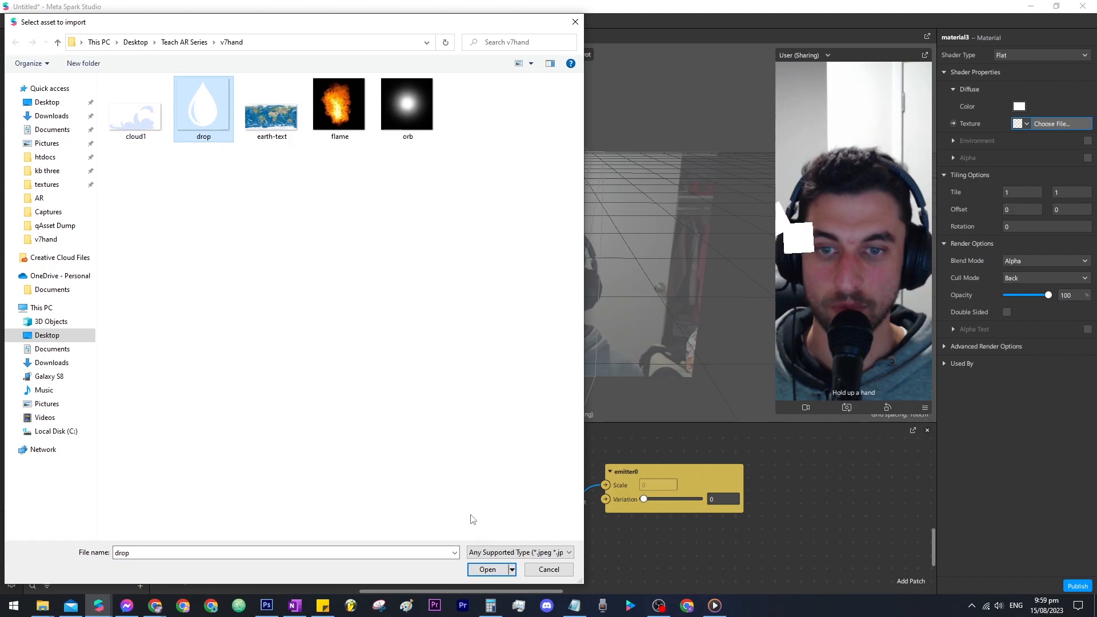
left_click(489, 570)
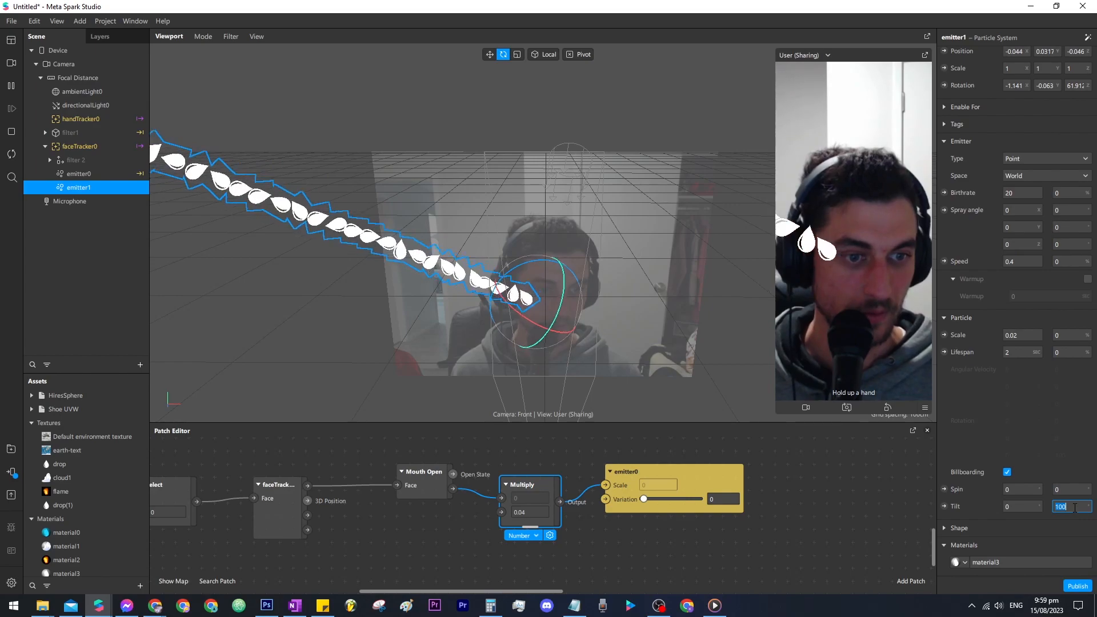
Set the tear emitter's speed variation and tilt variation to 0.
left_click(1075, 508)
type("0")
key("Return")
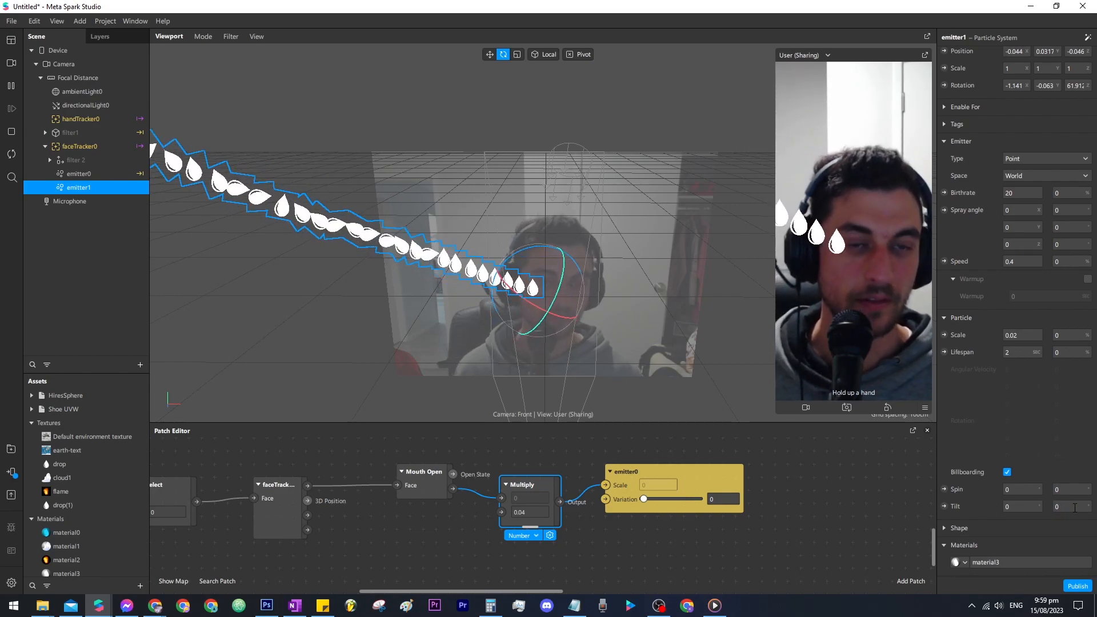
Set the tear particles' tilt to 270 degrees.
left_click(1022, 506)
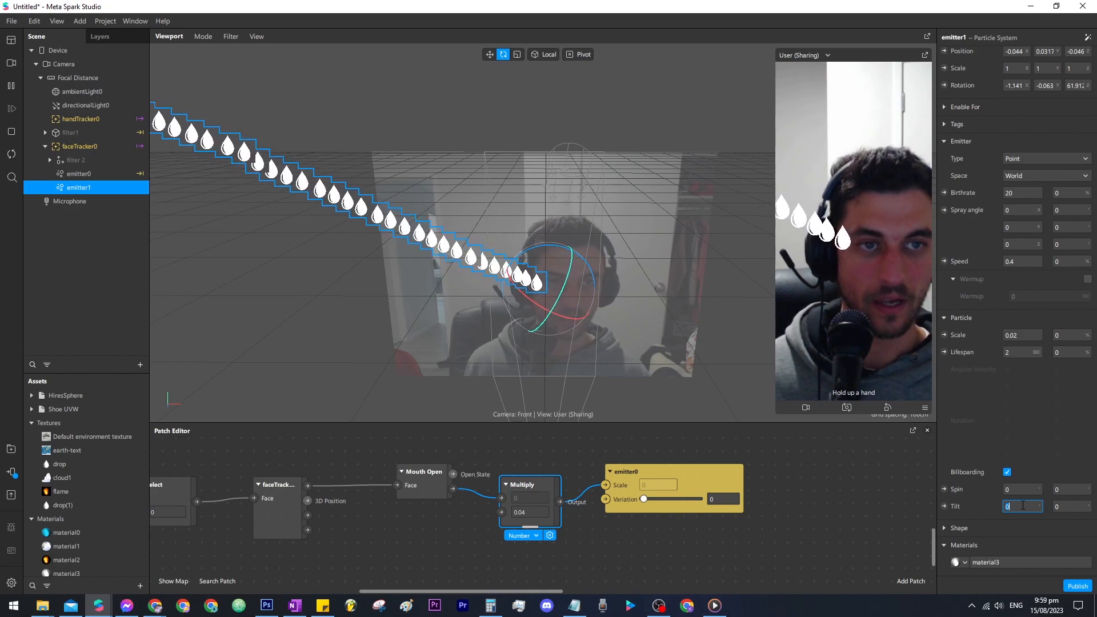
type("270")
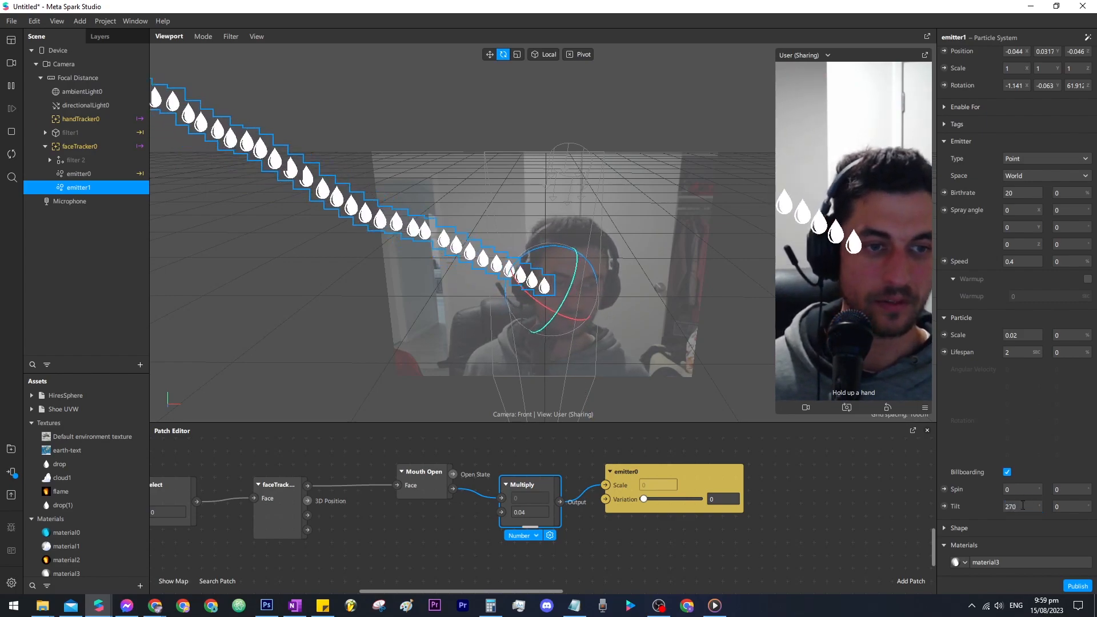
key("Return")
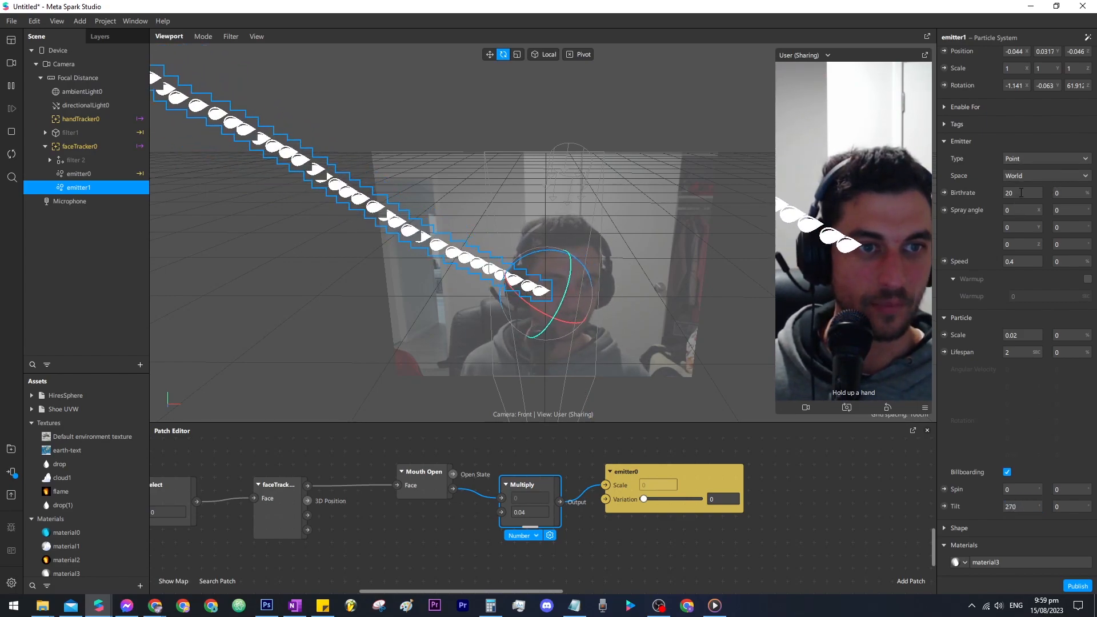
Enable the acceleration force on the tear emitter and set its Y strength to -1.
scroll(1028, 257, "down", 5)
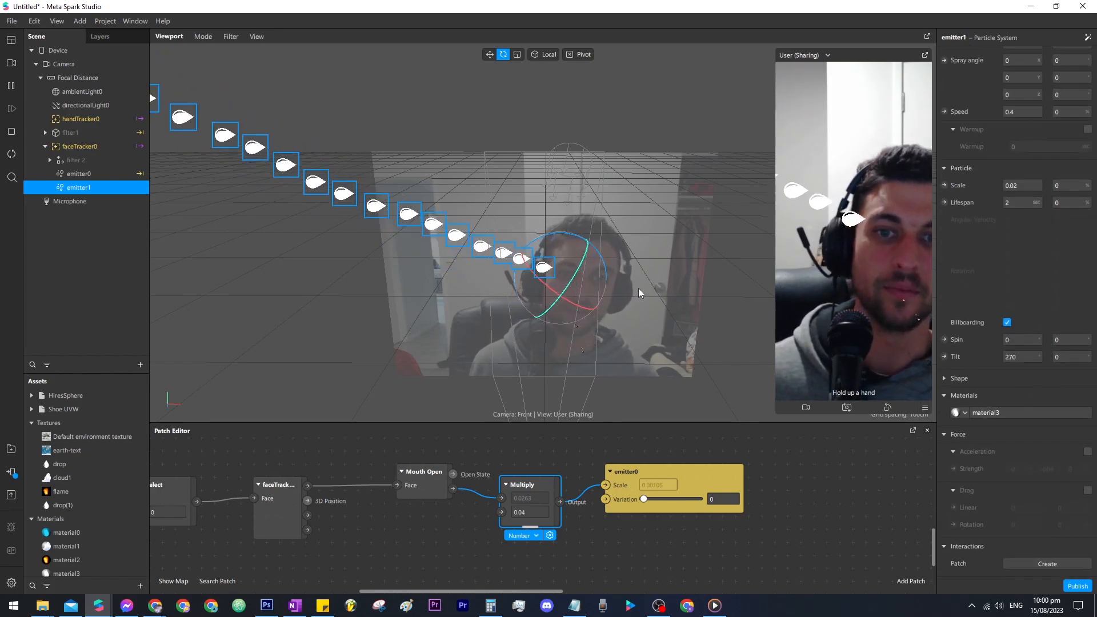
left_click(1088, 451)
left_click(1048, 468)
type("-0.1")
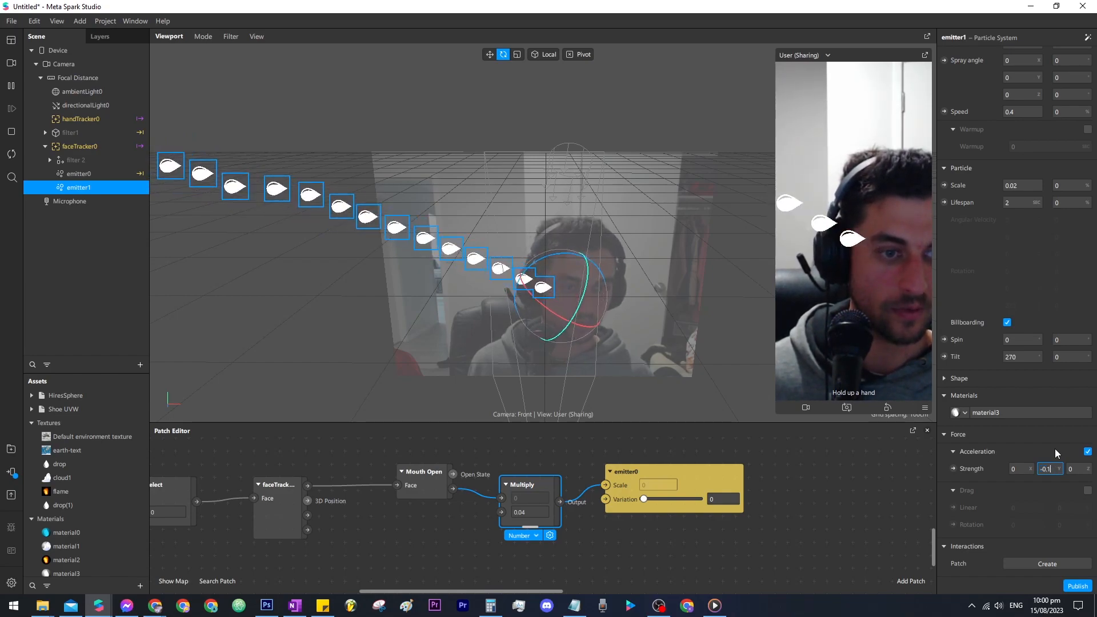
key("Return")
left_click(1058, 469)
type("-1")
key("Return")
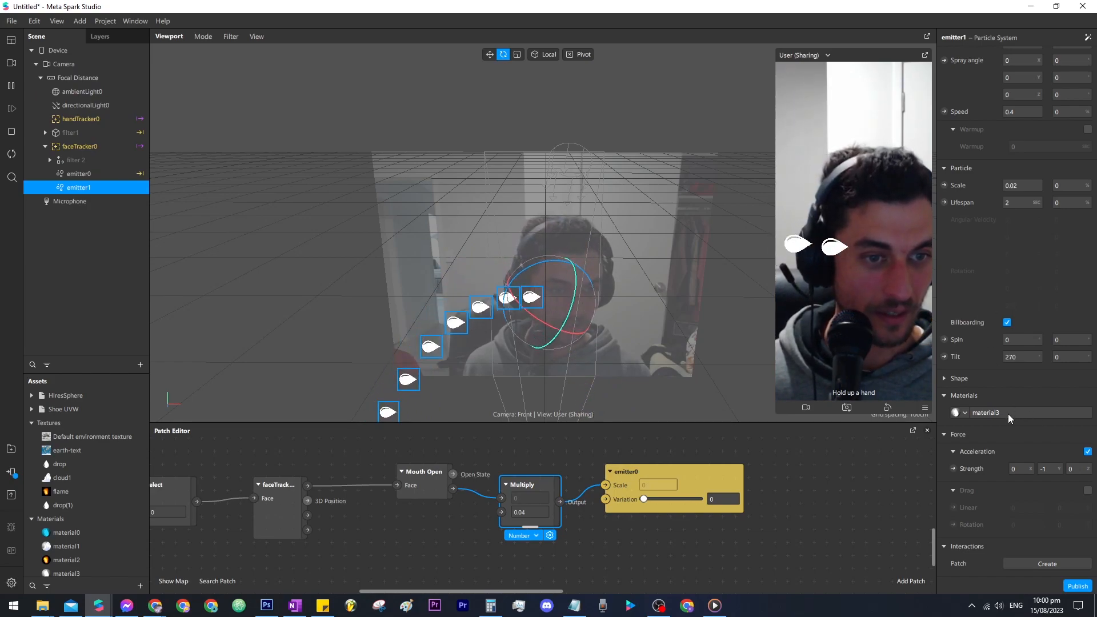
Set the tear emitter's birthrate to 10, particle scale to 0.01 and tilt to 230 degrees.
scroll(1044, 400, "up", 3)
left_click(1020, 330)
type("0.01")
left_click(1028, 500)
type("300")
key("Return")
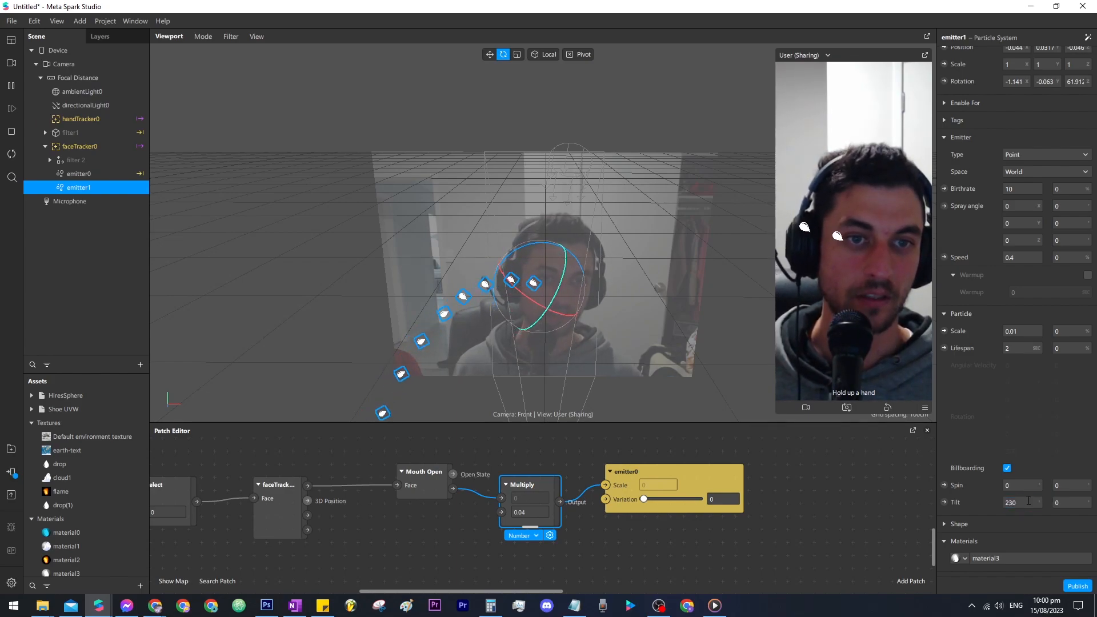
Open the tear emitter's drop material and change its diffuse color to a bright blue.
left_click(995, 558)
left_click(1021, 124)
left_click(1058, 98)
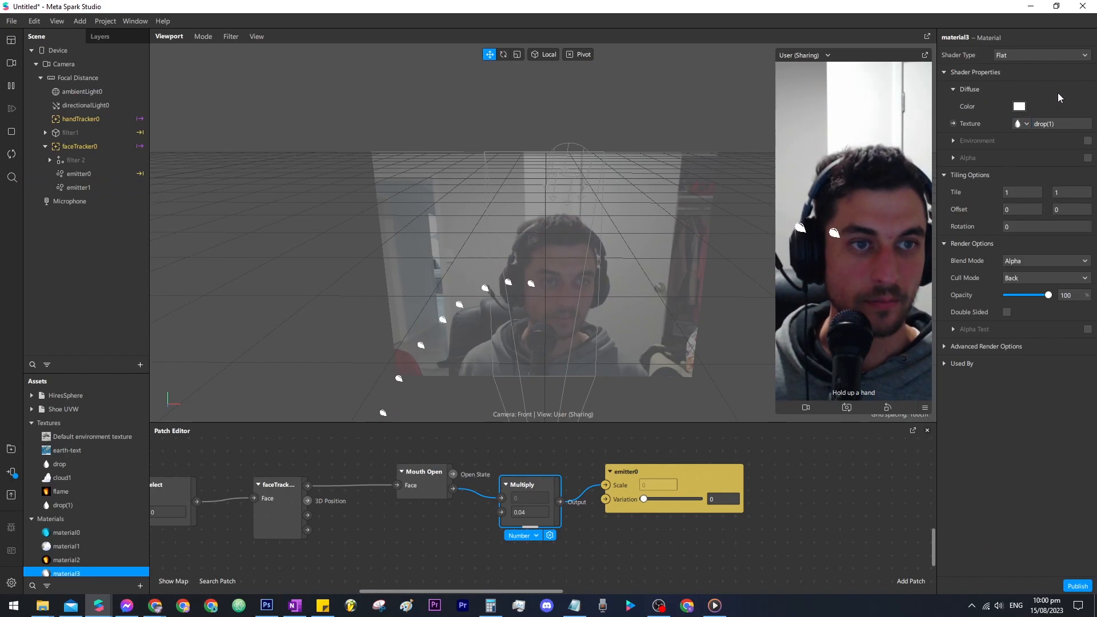
left_click(1019, 106)
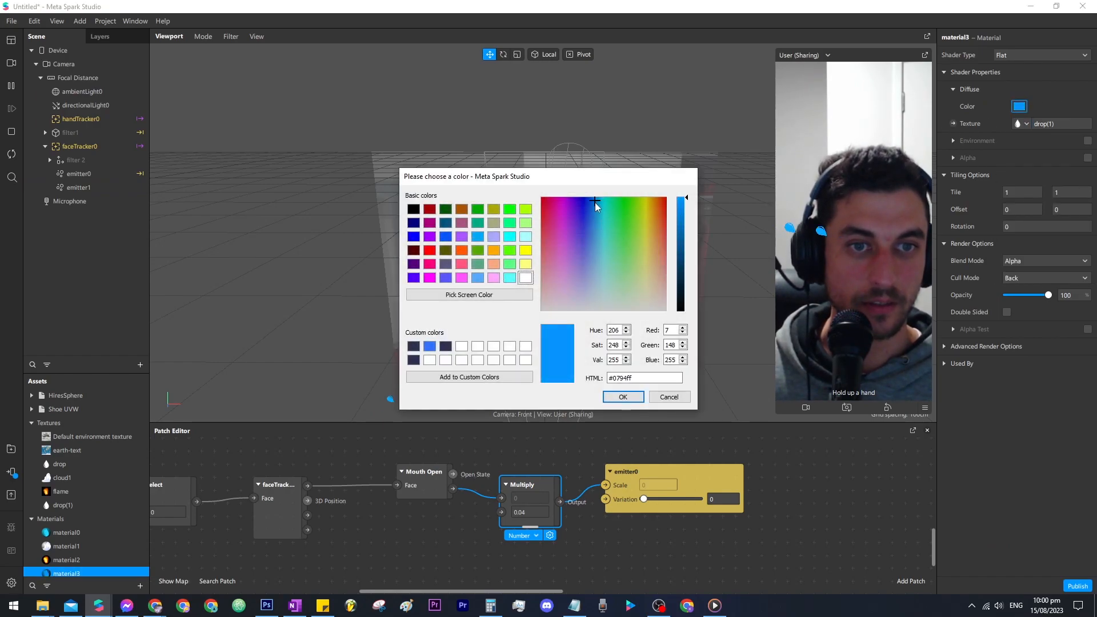
left_click(621, 397)
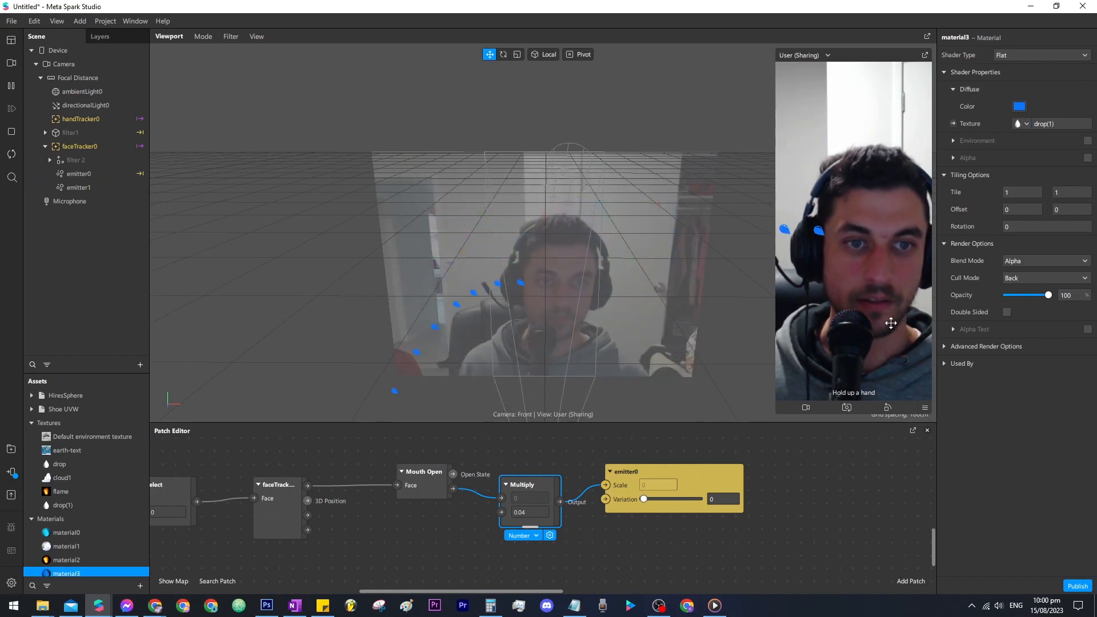
Set the tear emitter's particle spin to 180 degrees.
left_click(108, 187)
scroll(1035, 426, "down", 5)
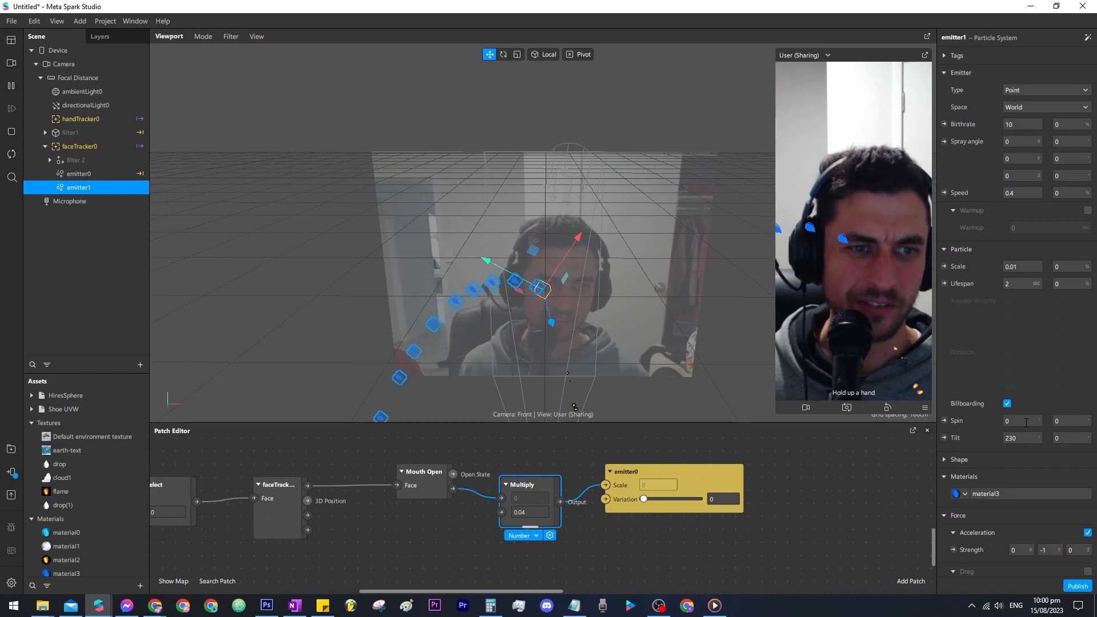
type("30")
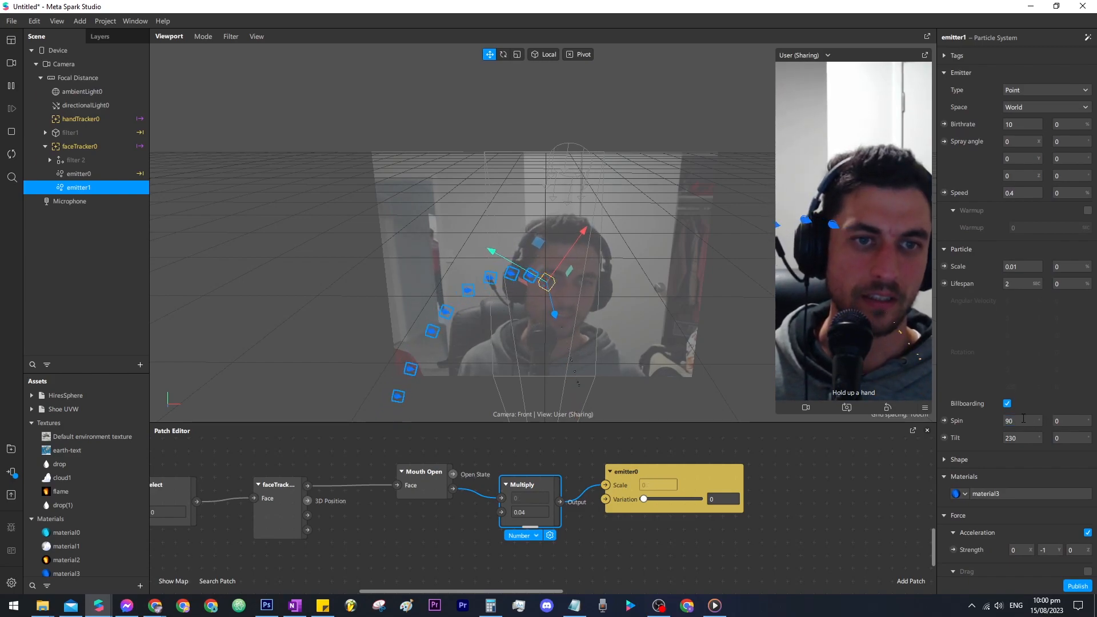
scroll(558, 443, "up", 1)
scroll(547, 330, "up", 4)
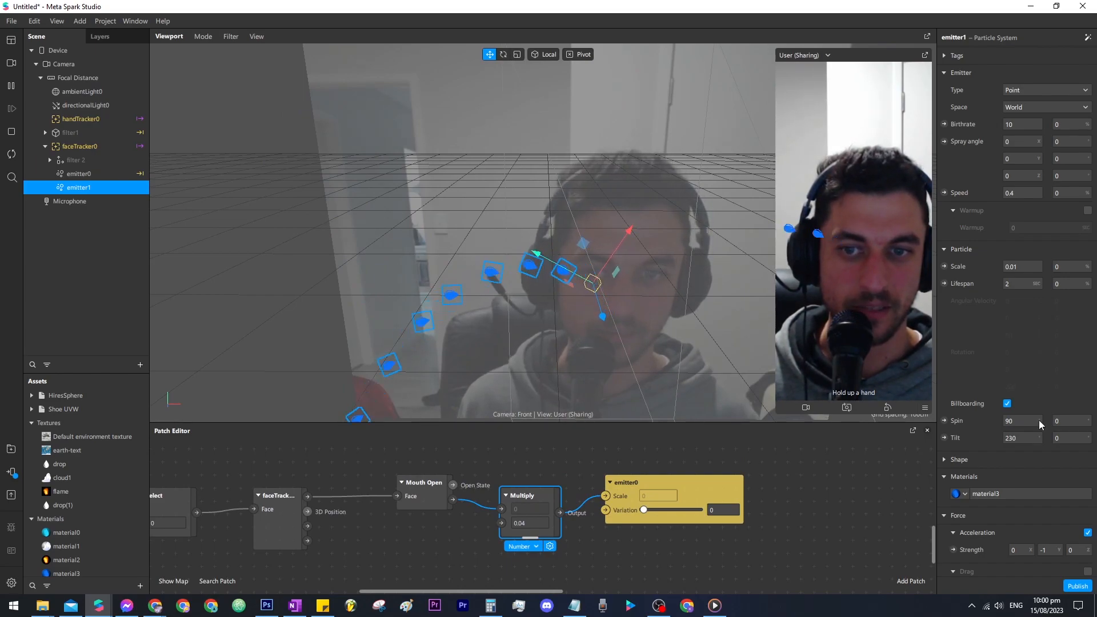
type("18")
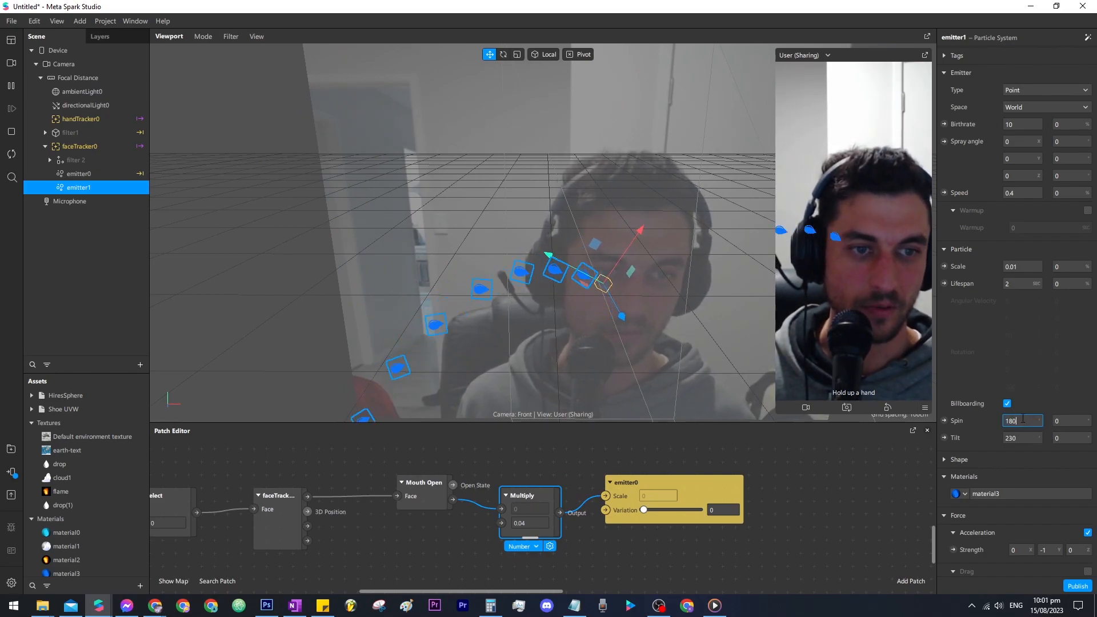
middle_click_drag(584, 332, 594, 183)
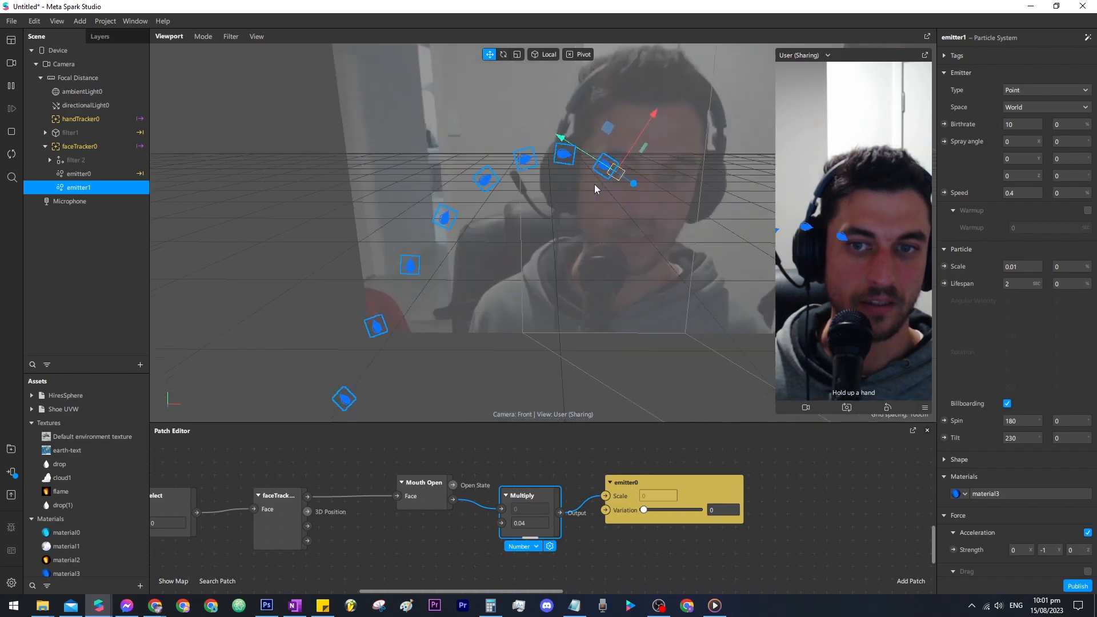
scroll(594, 184, "down", 3)
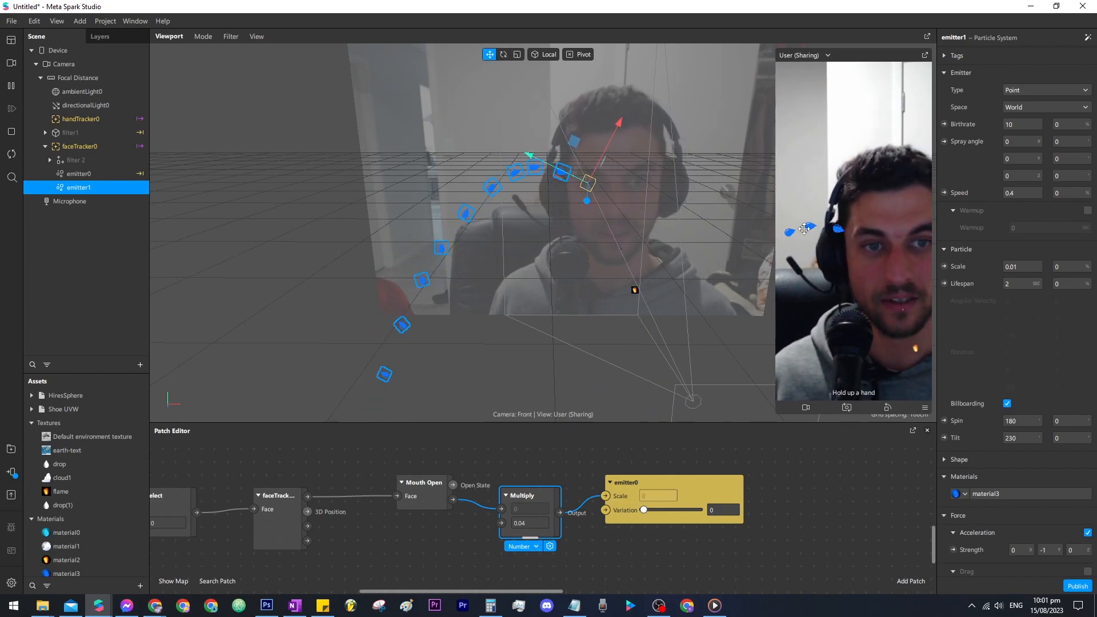
Set the tear emitter's speed to 0.3.
scroll(1020, 314, "up", 3)
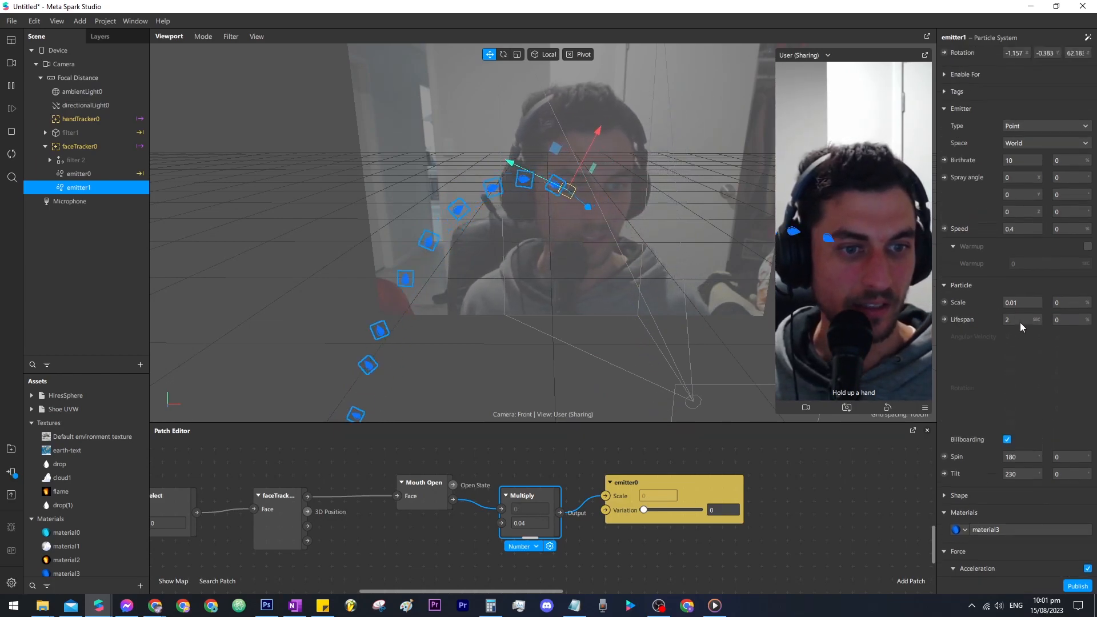
left_click(1024, 267)
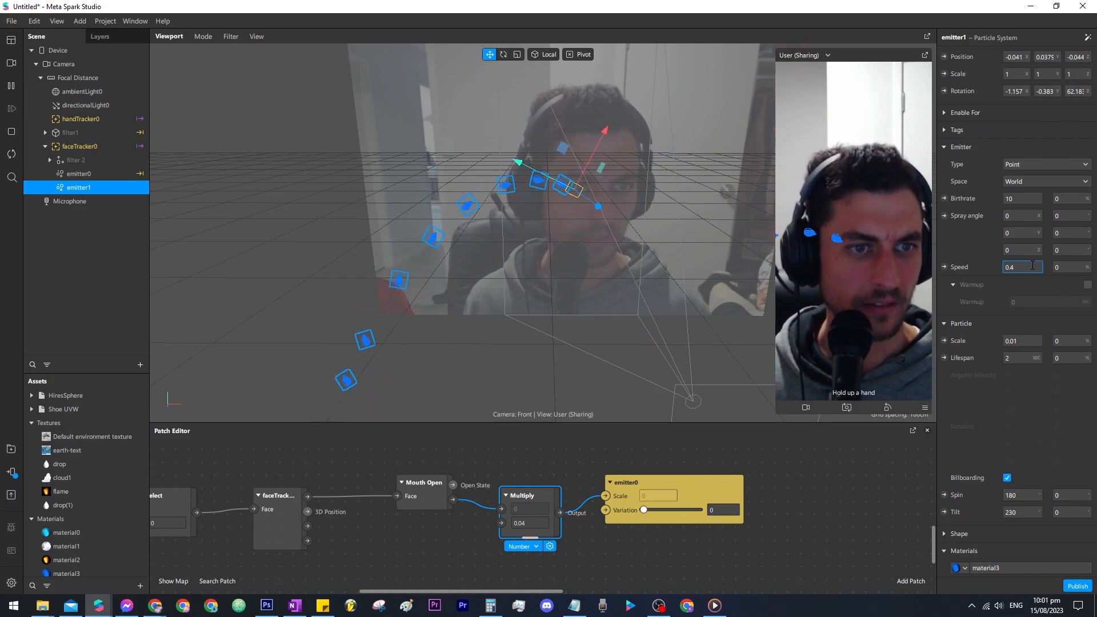
key("BackSpace")
type("3")
key("Return")
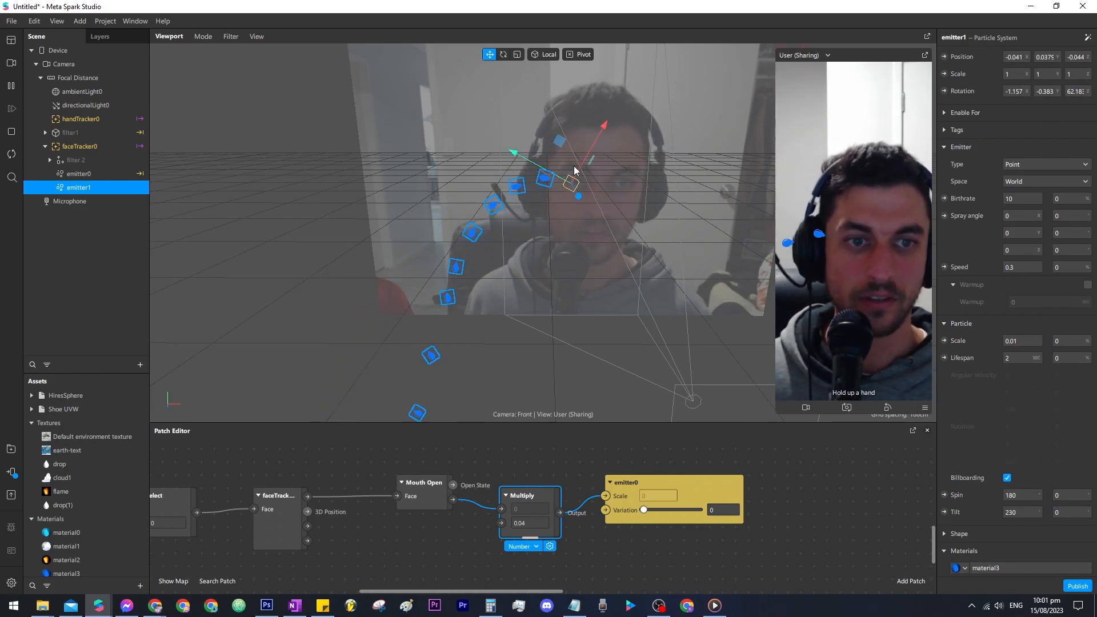
Duplicate the tear emitter and move emitter1 to the other eye, spraying outward, with spin -120 and tilt -250.
left_click(97, 179)
left_click(95, 187)
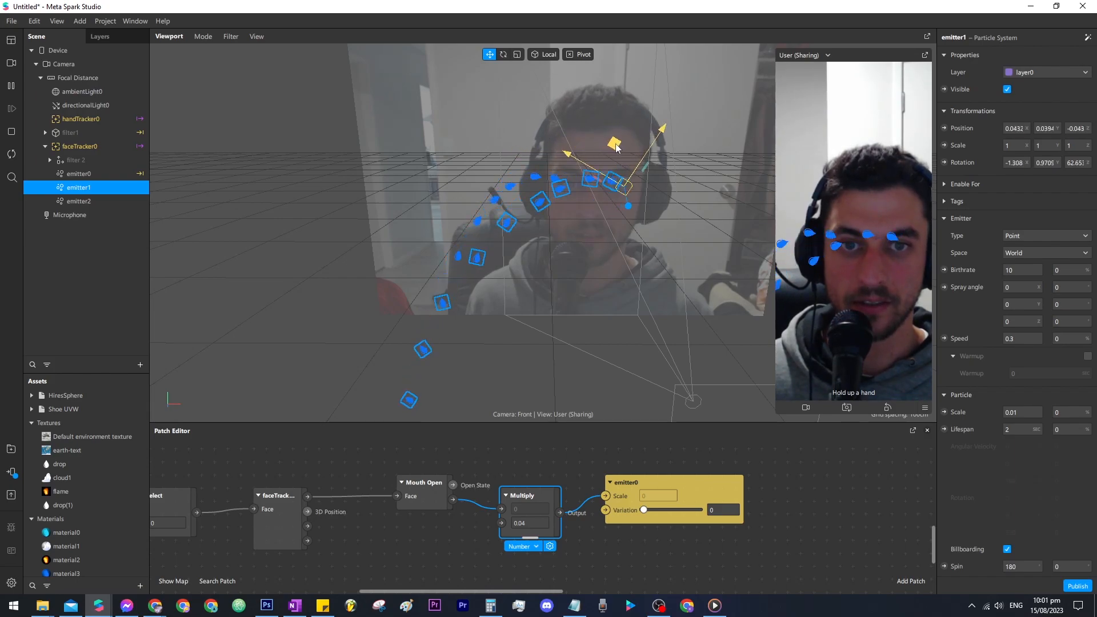
scroll(1016, 428, "down", 5)
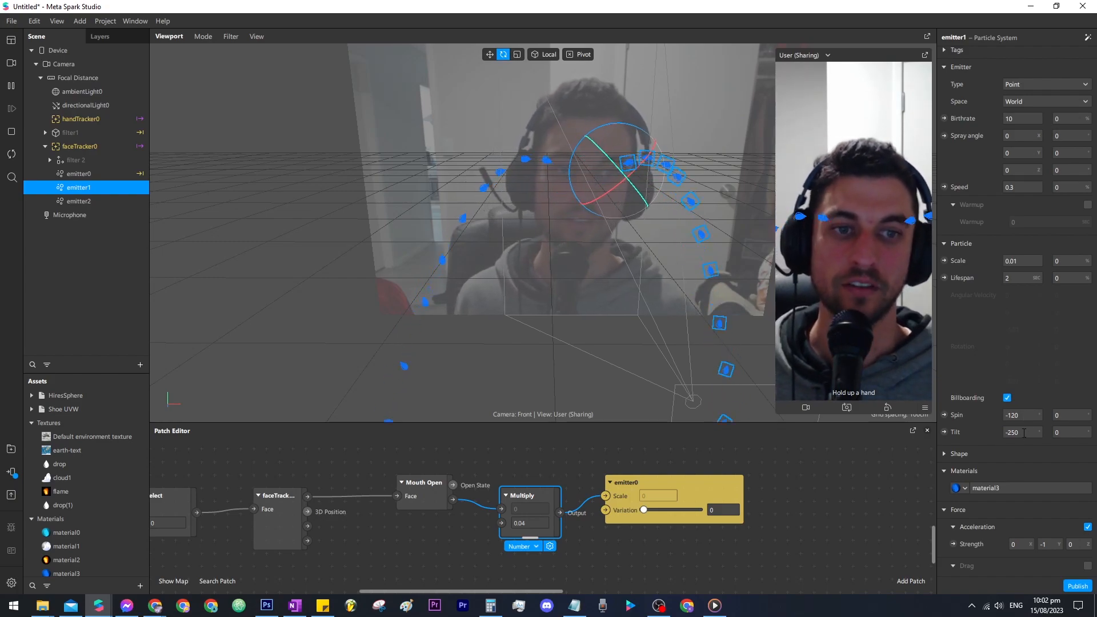
Make room in the patch graph and create a particle Scale patch for emitter1 below the emitter0 patch.
scroll(684, 478, "down", 2)
middle_click_drag(790, 482, 769, 425)
middle_click_drag(696, 485, 696, 513)
left_click_drag(703, 458, 754, 460)
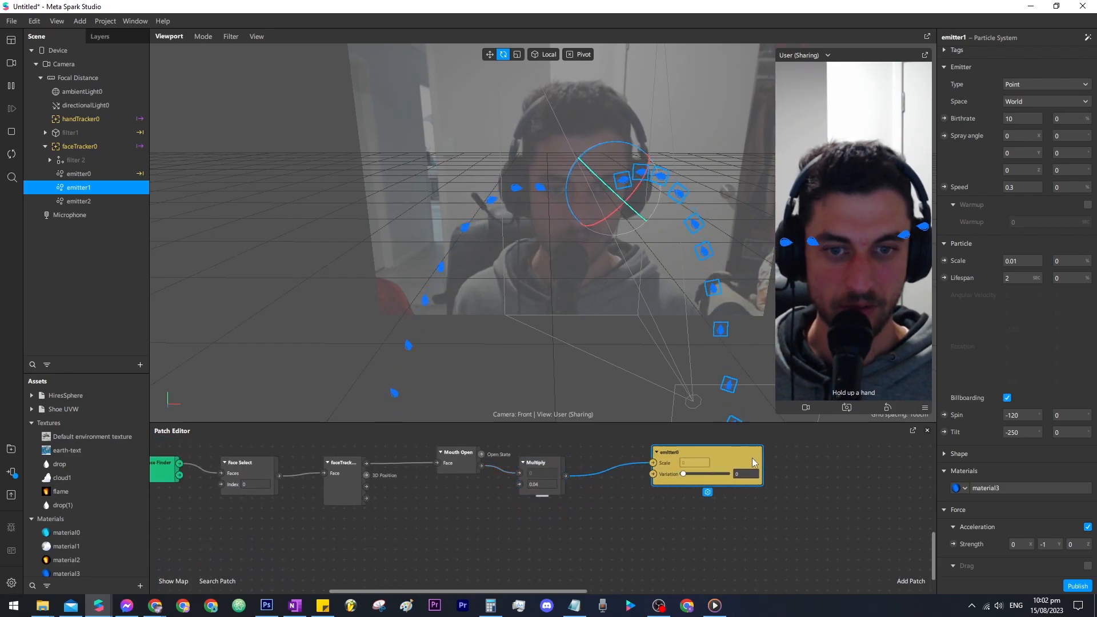
scroll(978, 489, "up", 3)
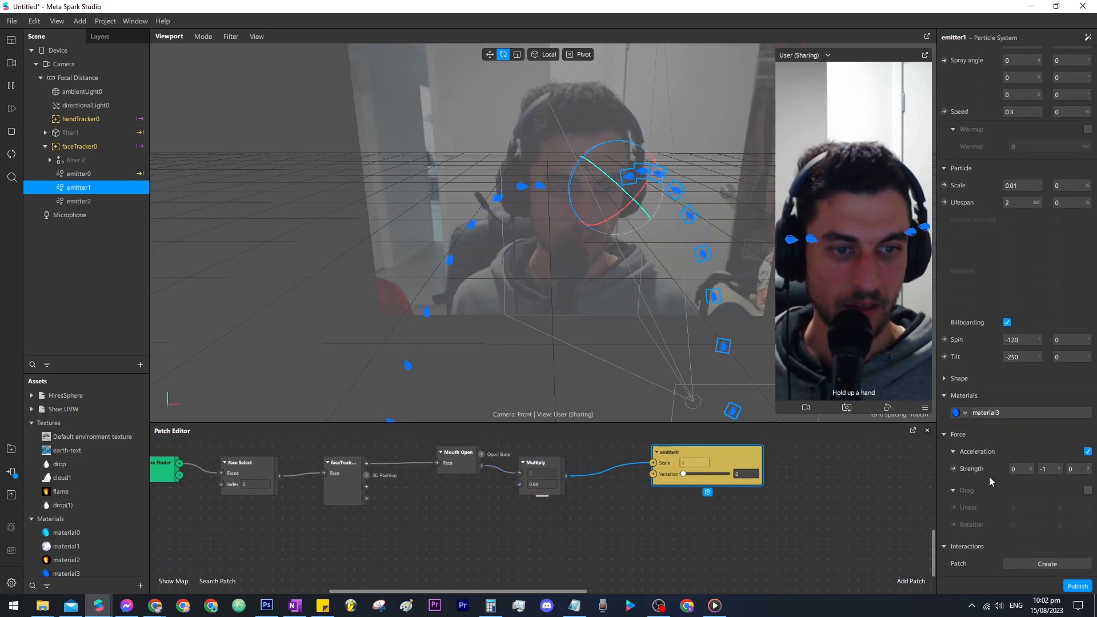
left_click(944, 328)
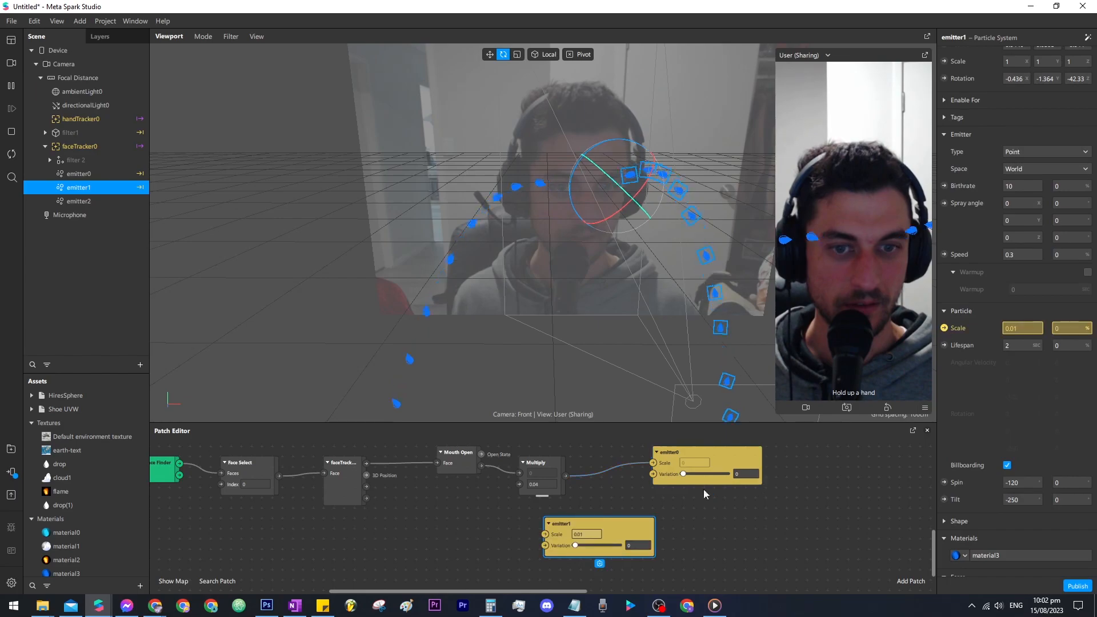
left_click_drag(571, 518, 678, 521)
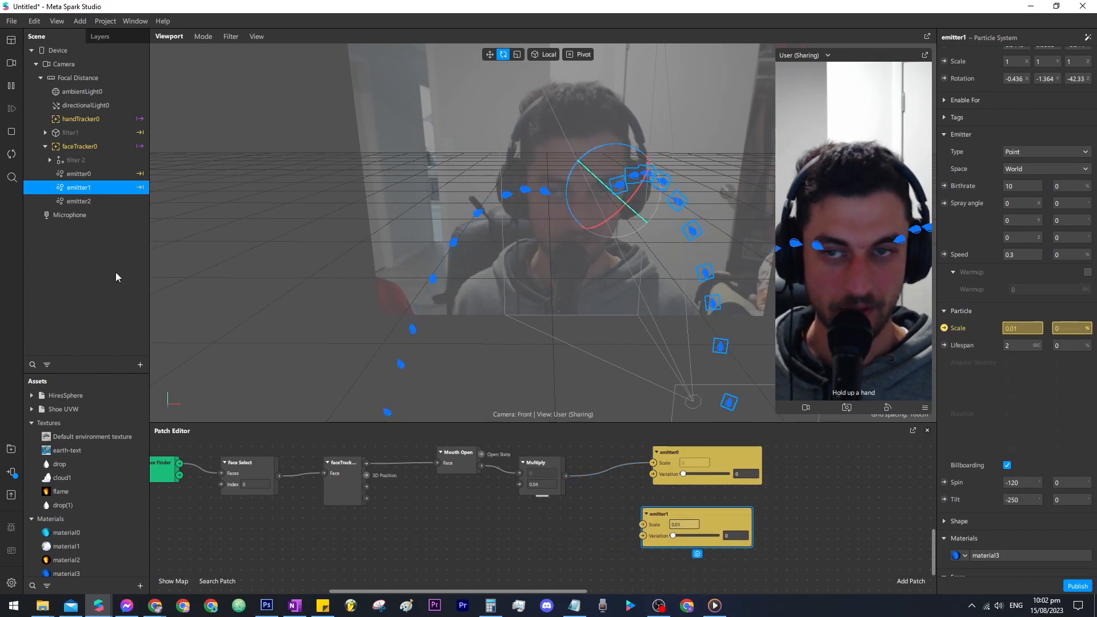
Create a particle Scale patch for emitter2 and line it up beneath the emitter1 patch.
left_click(91, 202)
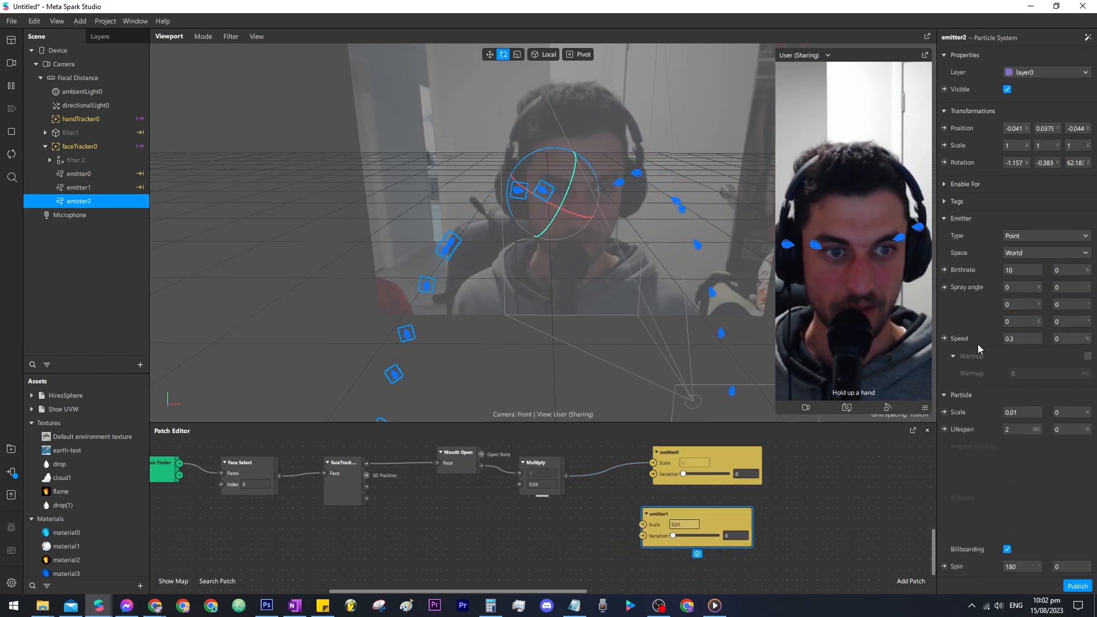
left_click(944, 412)
left_click_drag(663, 531, 745, 559)
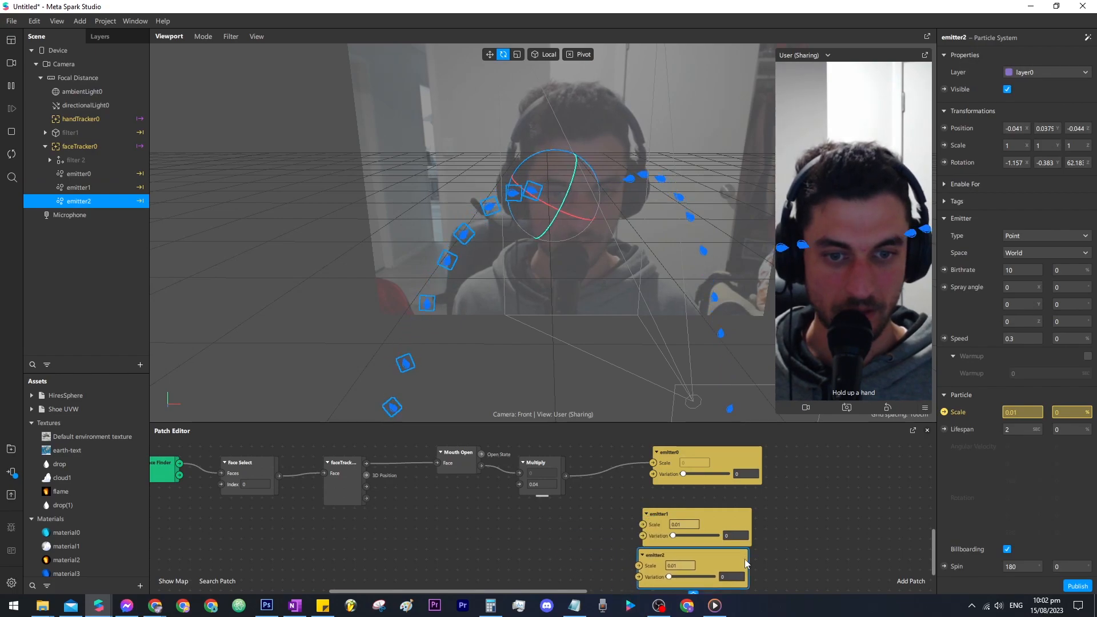
left_click_drag(715, 513, 695, 503)
Add a second Multiply patch with factor 0.02 to the Mouth Open output and connect it to both tear emitters' Scale.
left_click_drag(481, 466, 503, 512)
type("ul")
key("Return")
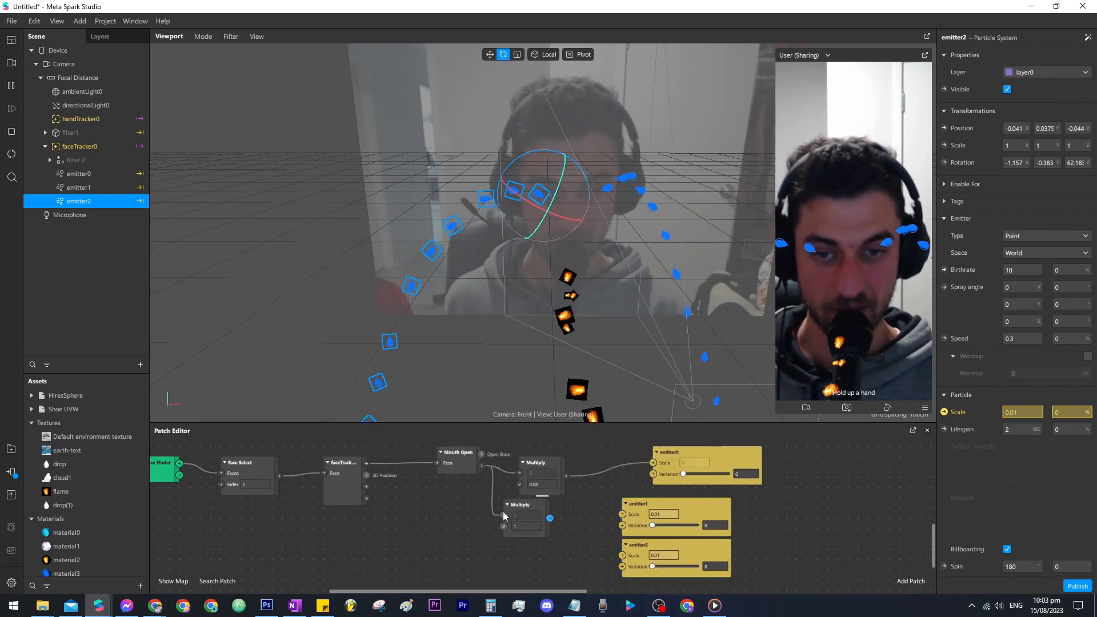
left_click_drag(540, 504, 547, 514)
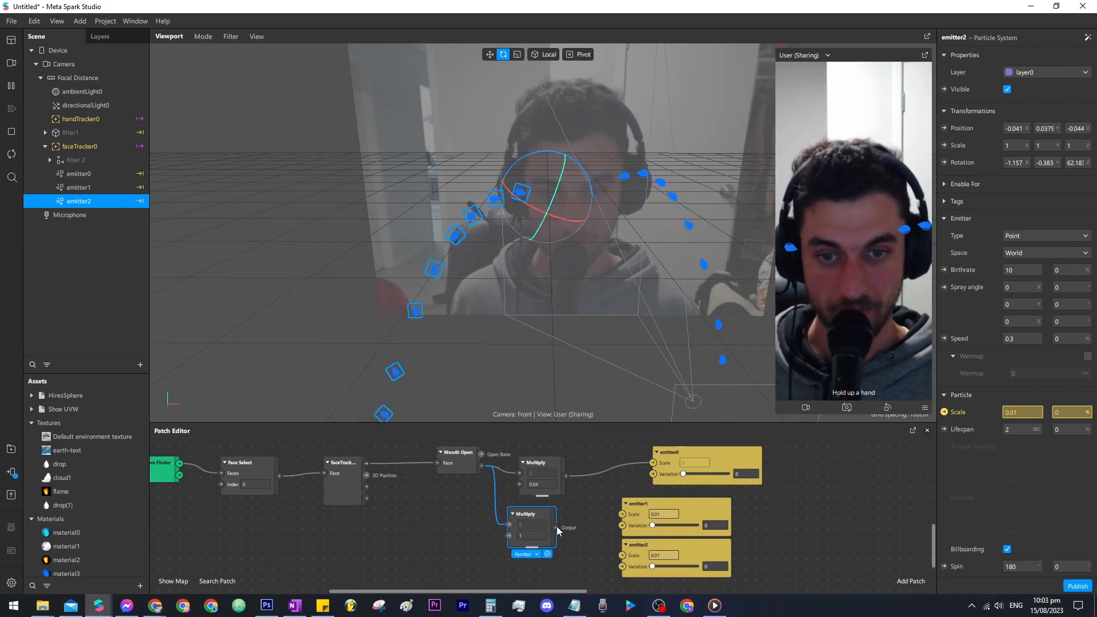
left_click_drag(613, 558, 621, 555)
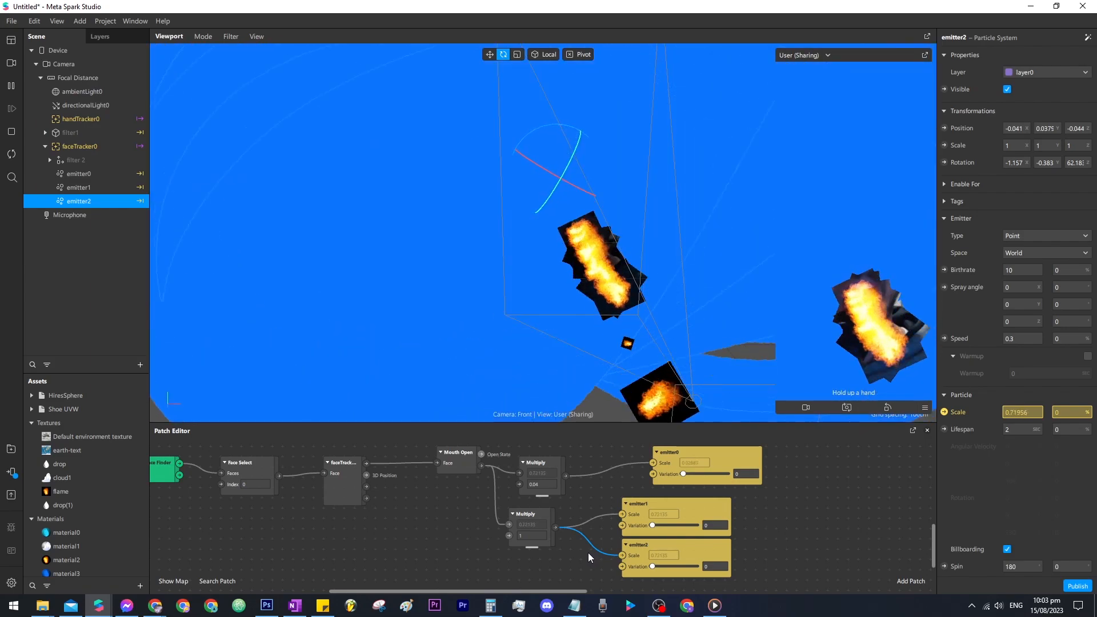
double_click(544, 535)
type("0.02")
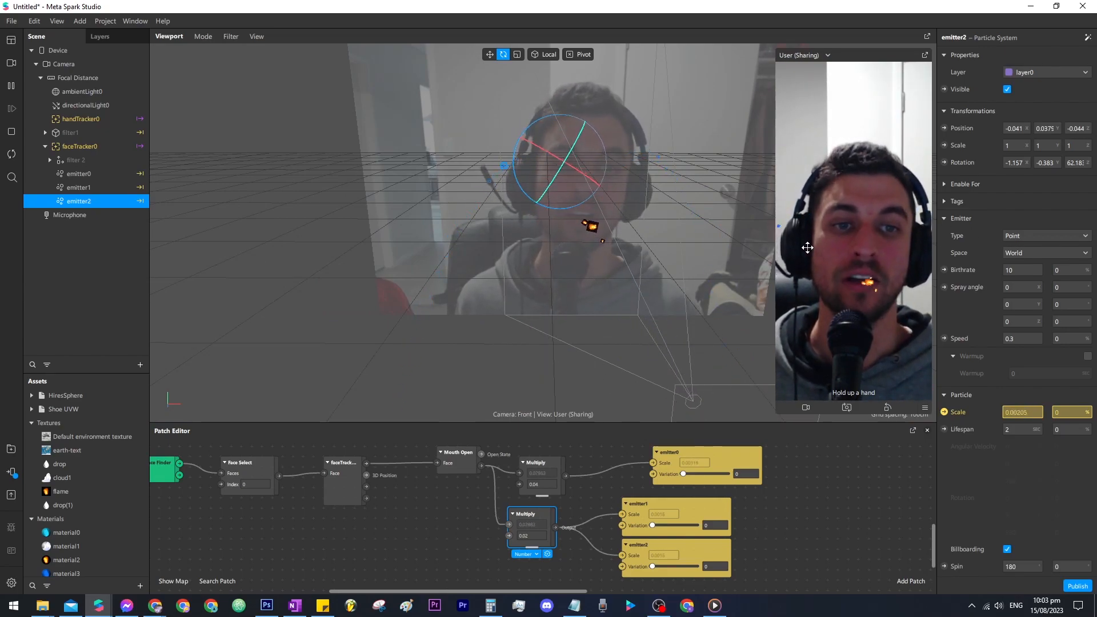
Turn off depth testing and depth writing for the flame and drop materials, material2 and material3.
scroll(68, 531, "down", 1)
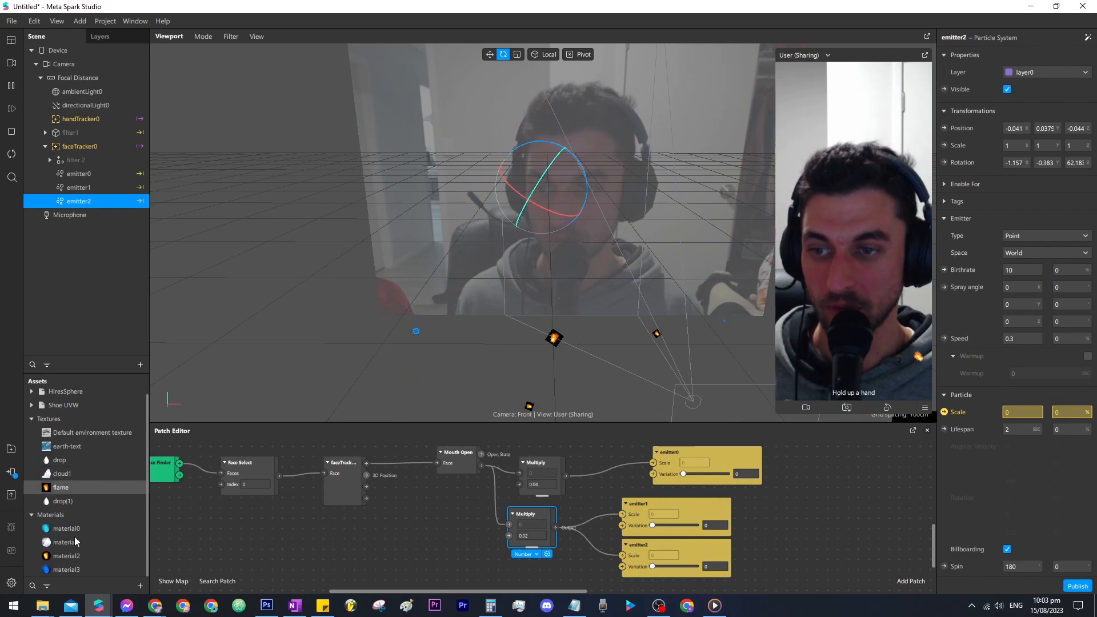
double_click(81, 571)
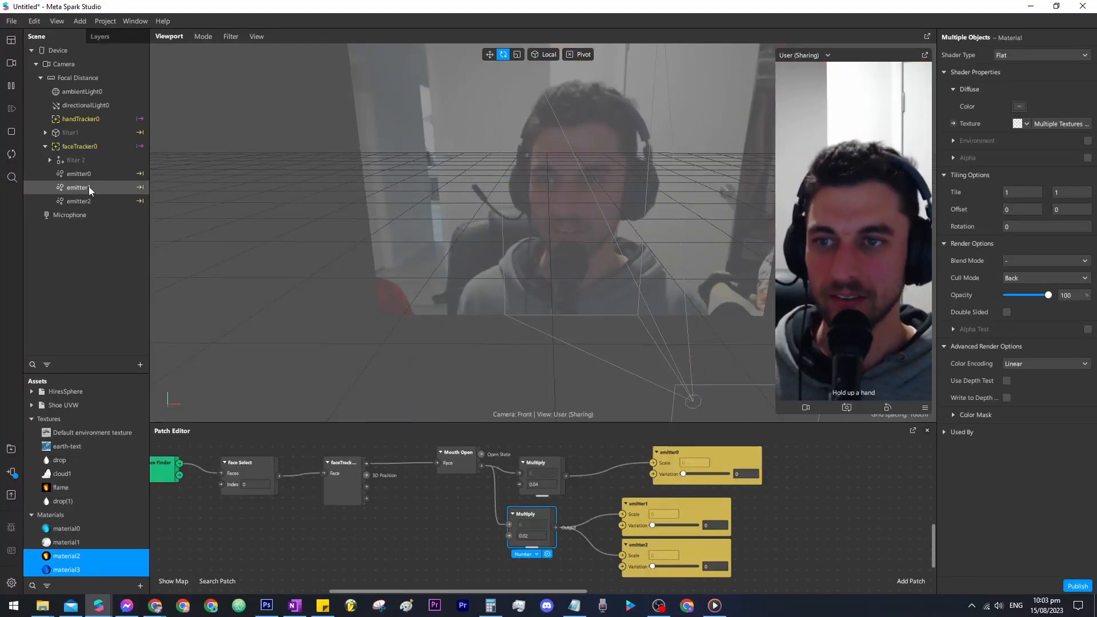
Rename the mouth emitter fire and group the two eye emitters under an object named tears.
left_click(90, 188)
left_click(78, 176)
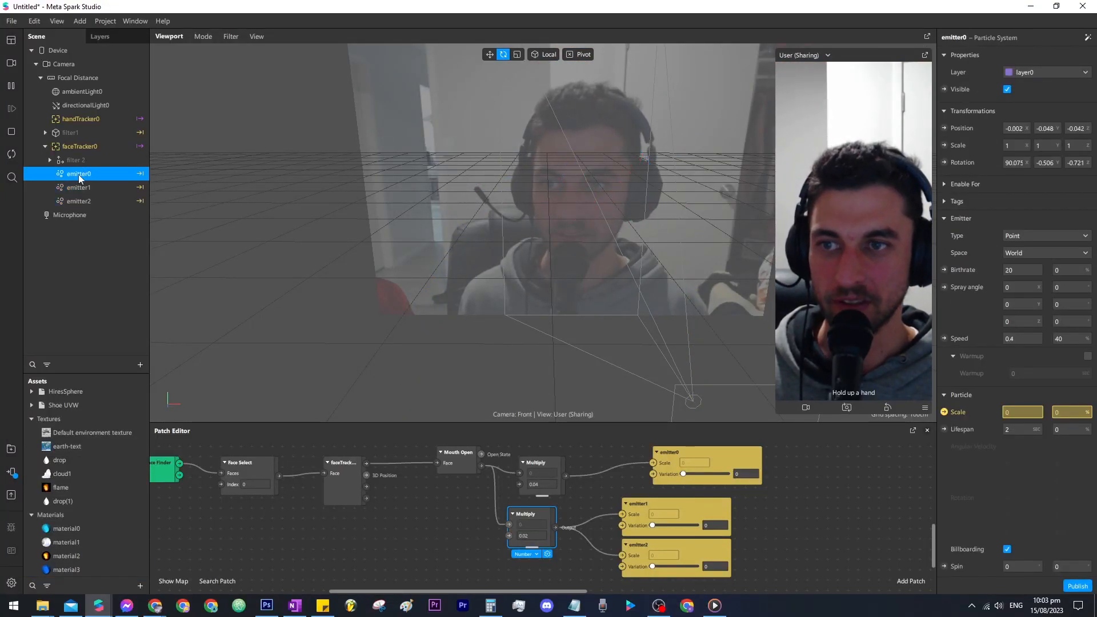
left_click_drag(90, 195, 97, 207)
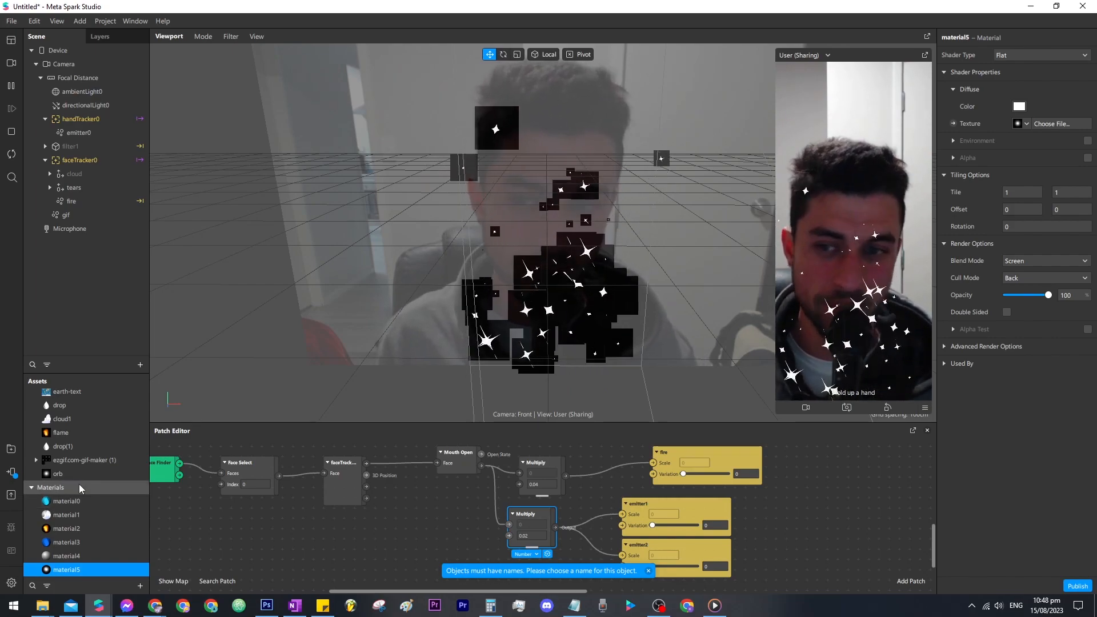
Review the sparkle effect's setup: the ezgif.com-gif-maker (1) sprite sheet, the gif emitter's particle settings, material4 and the sparkle animation sequence.
left_click(79, 459)
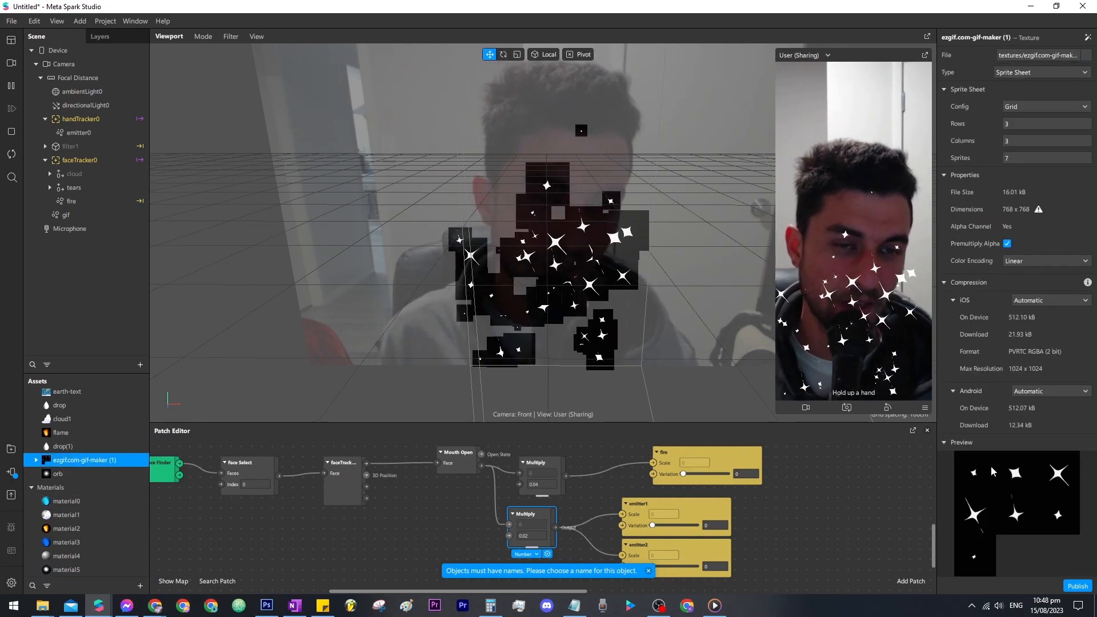
scroll(77, 572, "down", 2)
left_click(67, 556)
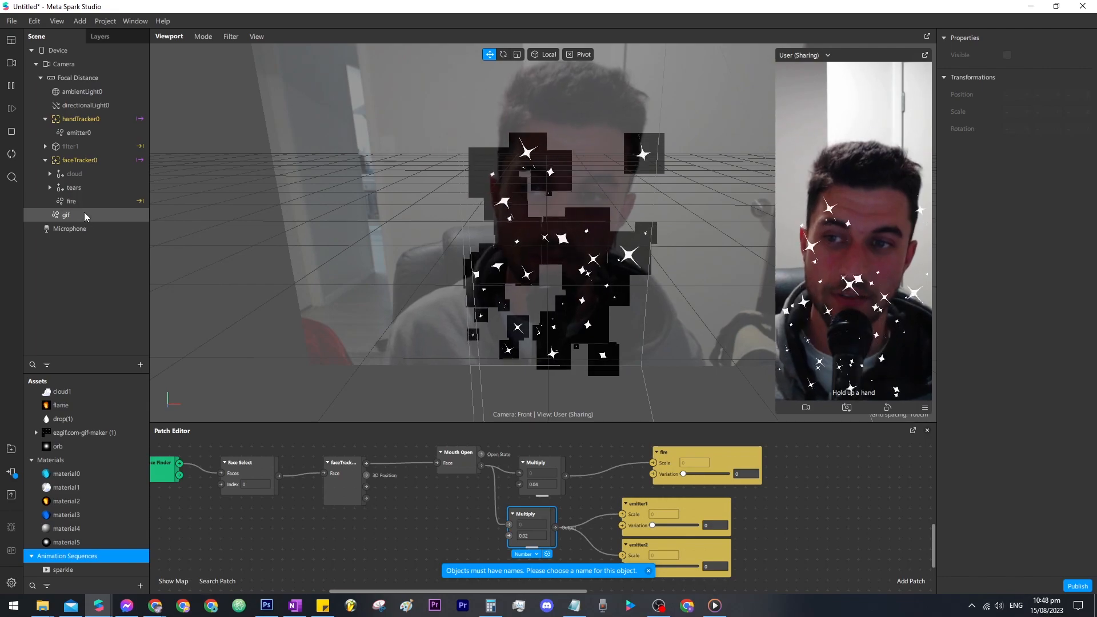
left_click(75, 213)
scroll(1001, 359, "down", 4)
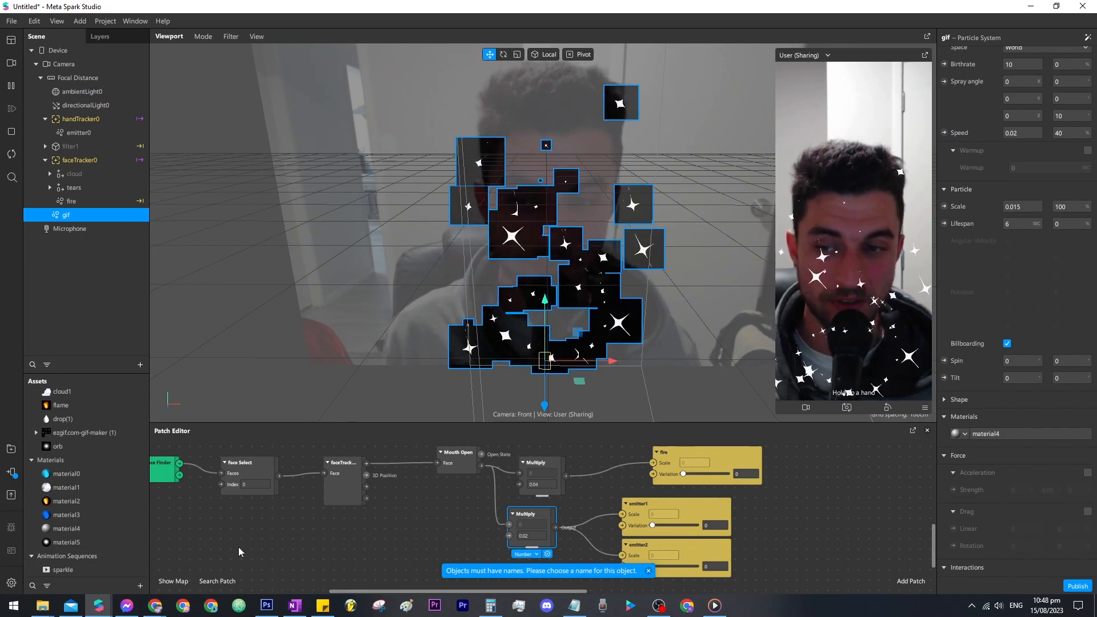
left_click(978, 435)
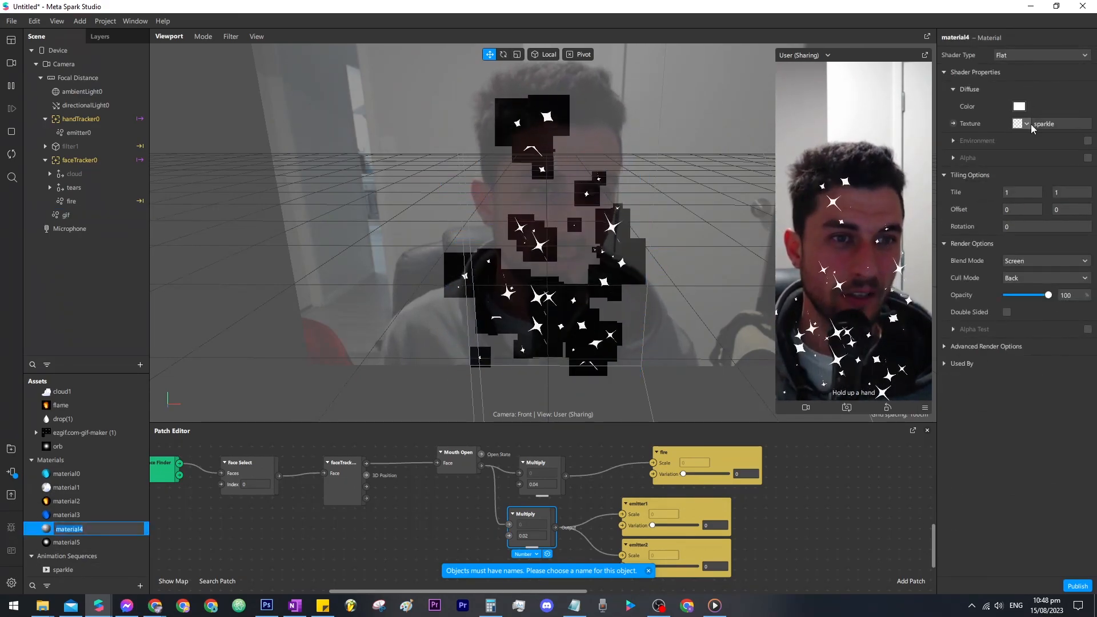
left_click(68, 570)
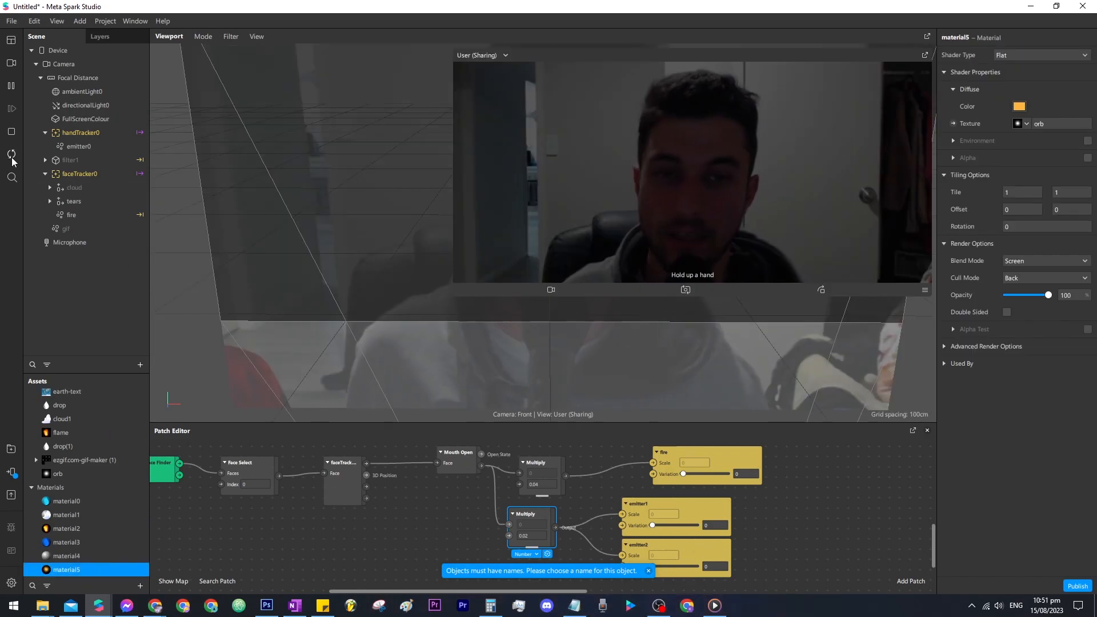
Set the birthrate of emitter0, the particle system under the hand tracker, to 40.
left_click(87, 149)
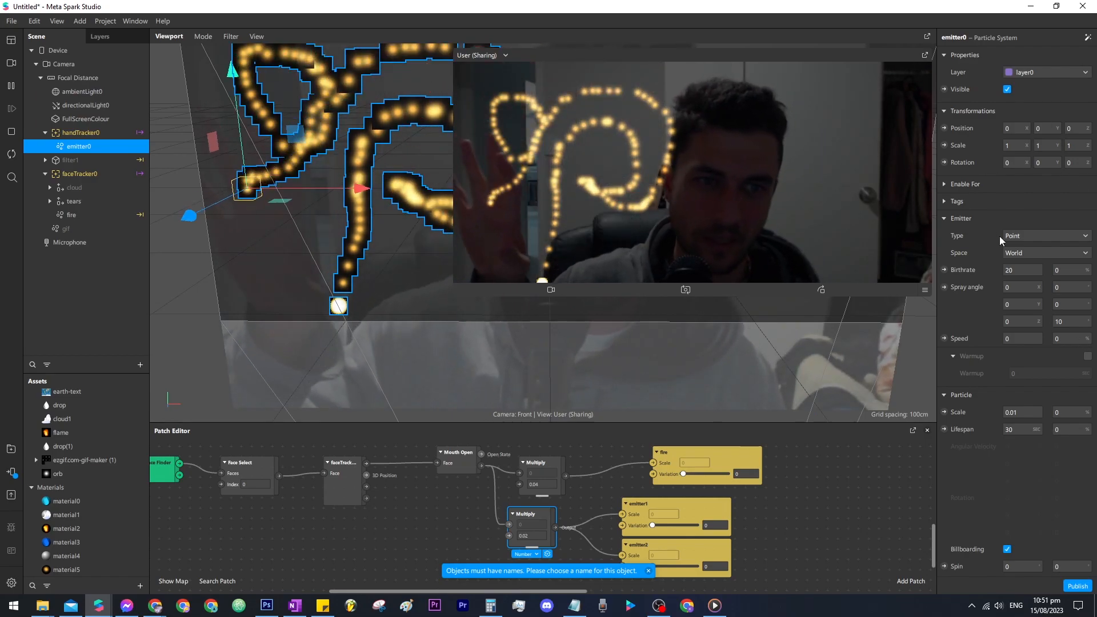
left_click(1025, 269)
type("40")
key("Return")
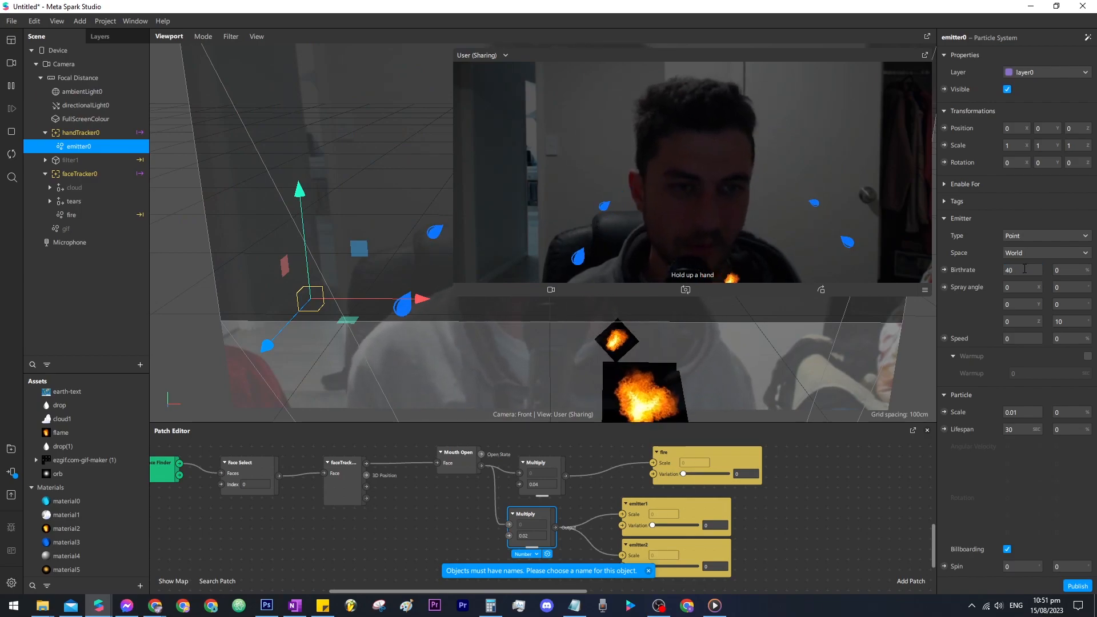